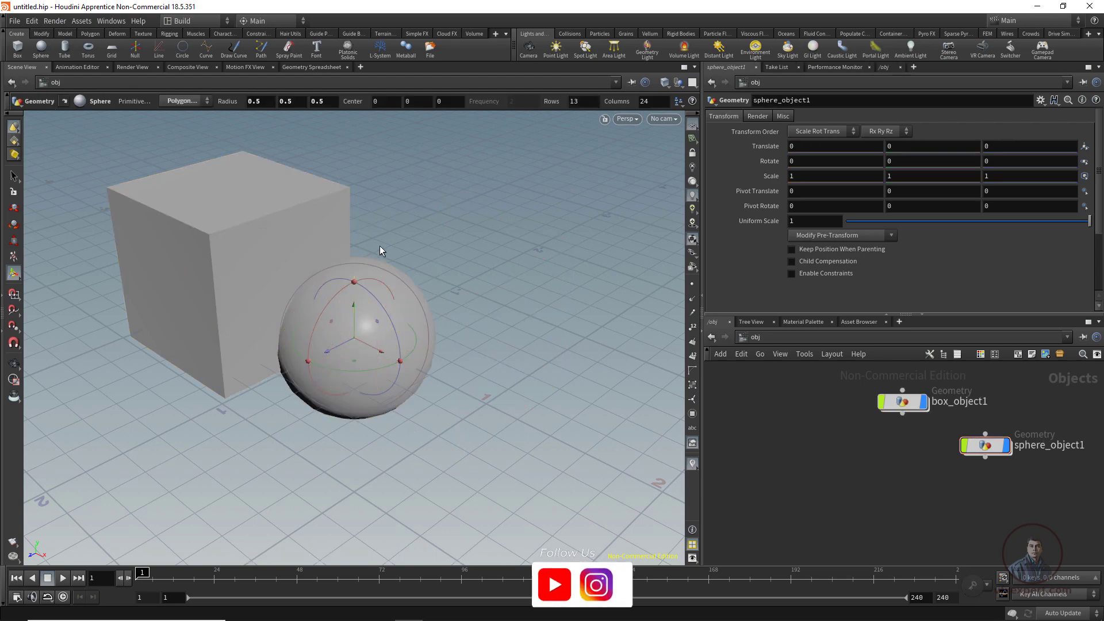
- Delete the existing box and sphere objects from the scene
{"action": "key", "text": "Escape"}
{"action": "mouse_move", "coordinate": [370, 491]}
{"action": "left_mouse_down"}
{"action": "mouse_move", "coordinate": [438, 468]}
{"action": "mouse_move", "coordinate": [390, 486]}
{"action": "left_mouse_up"}
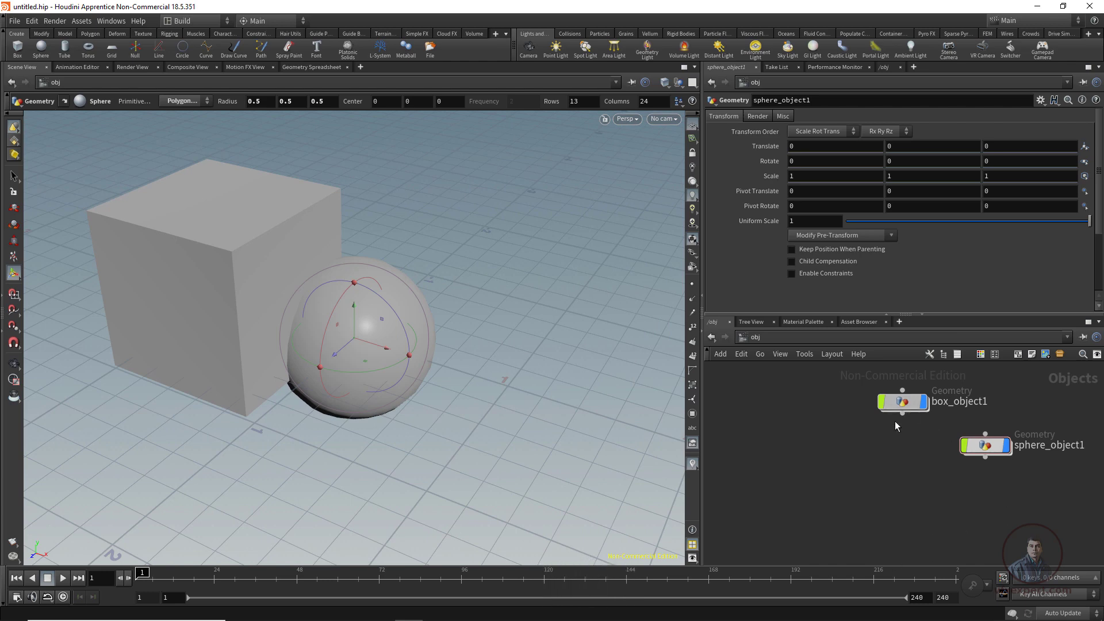
{"action": "key", "text": "l"}
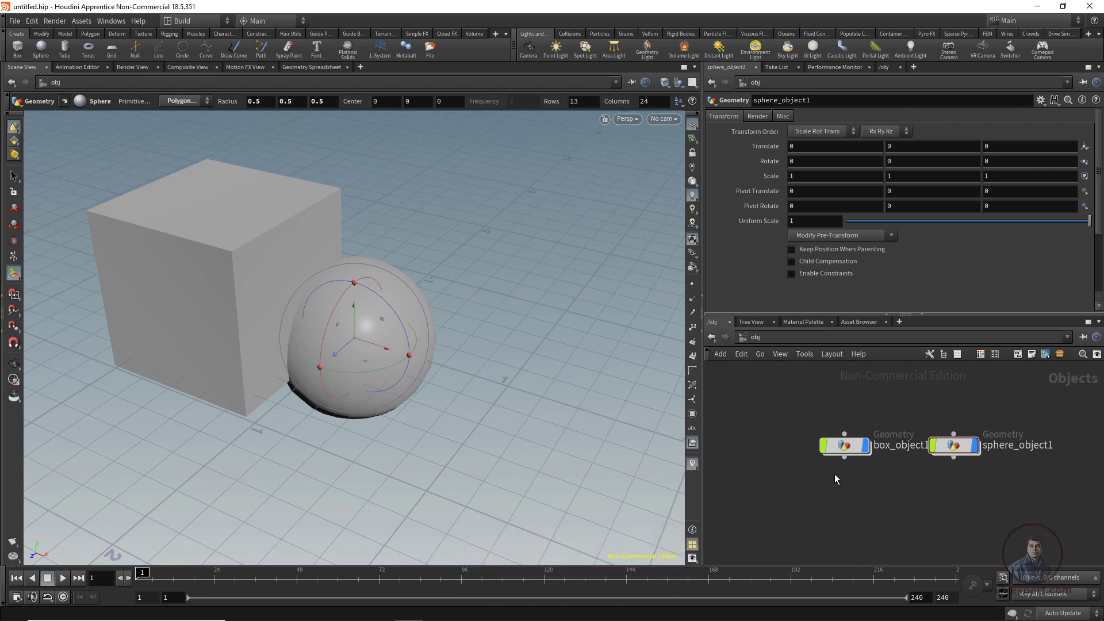
{"action": "left_click_drag", "start_coordinate": [799, 400], "coordinate": [1051, 482]}
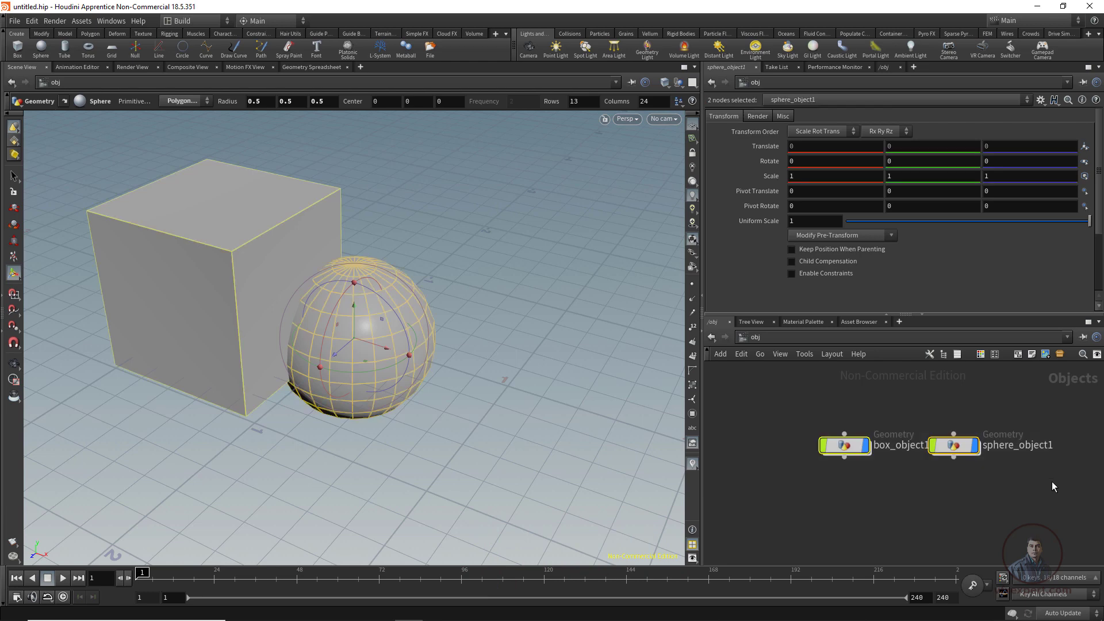
{"action": "key", "text": "Delete"}
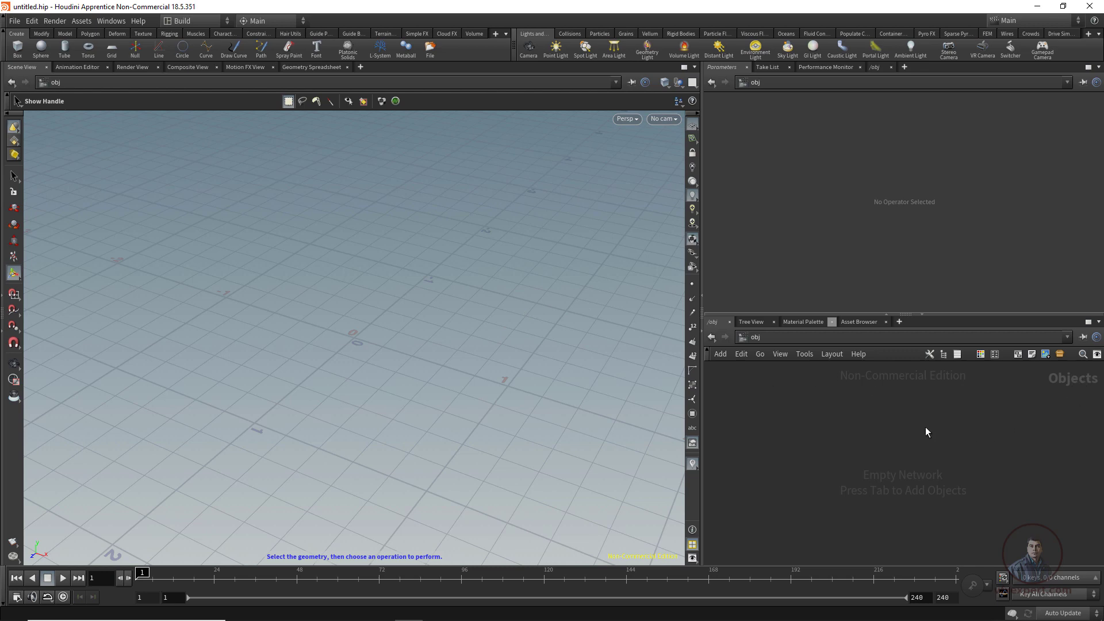
- Add an empty Geometry object to the scene and enter its network
{"action": "key", "text": "Tab"}
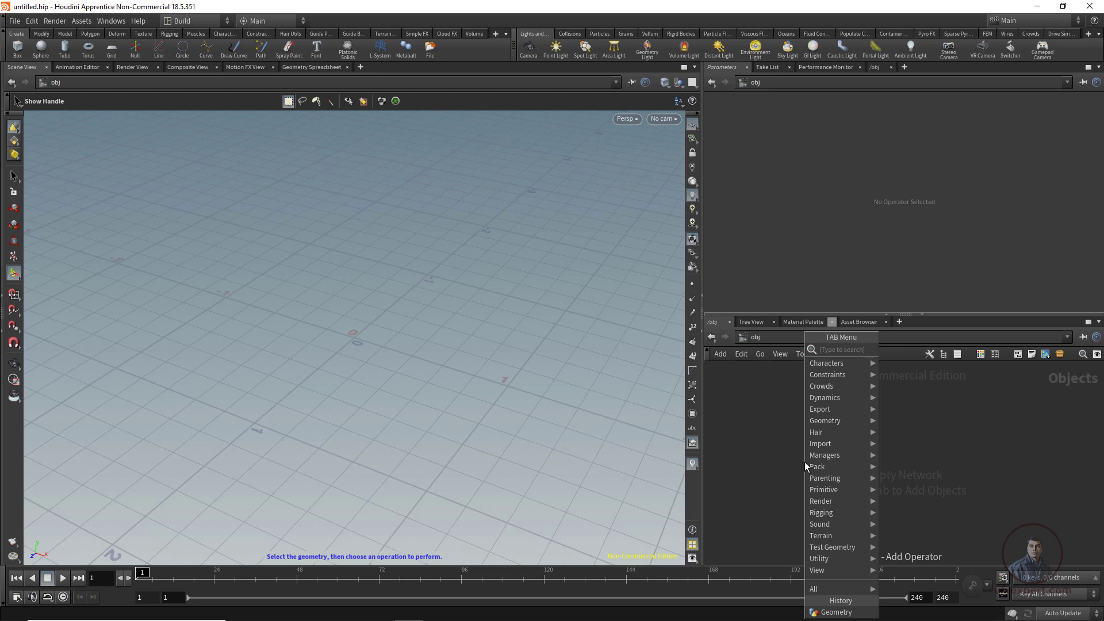
{"action": "type", "text": "geo"}
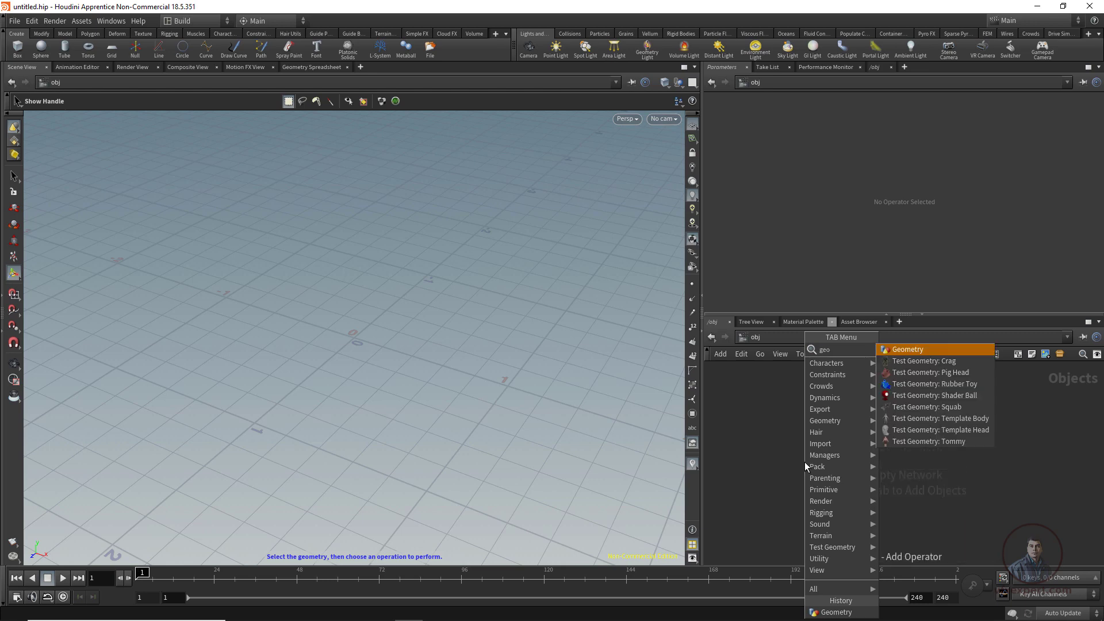
{"action": "left_click", "coordinate": [919, 351]}
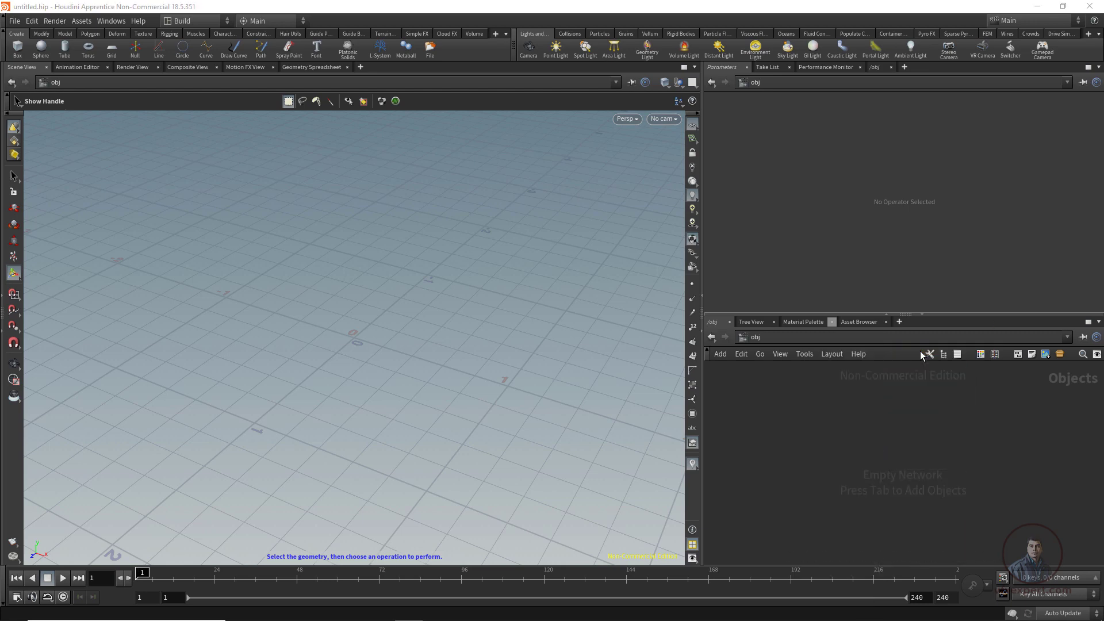
{"action": "left_click", "coordinate": [850, 422]}
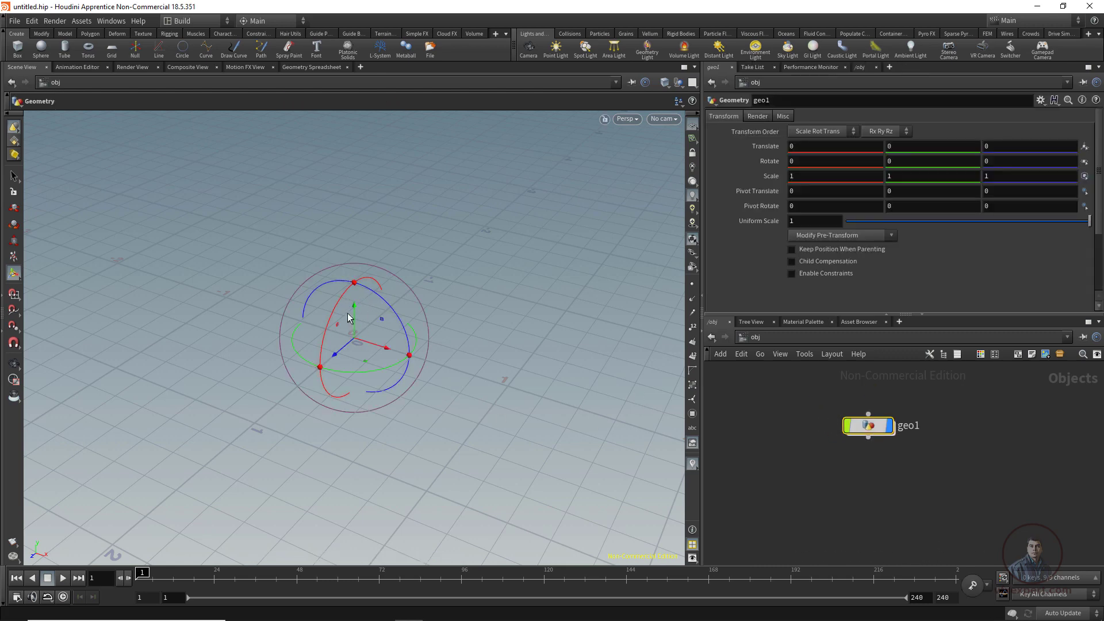
{"action": "left_click", "coordinate": [13, 176]}
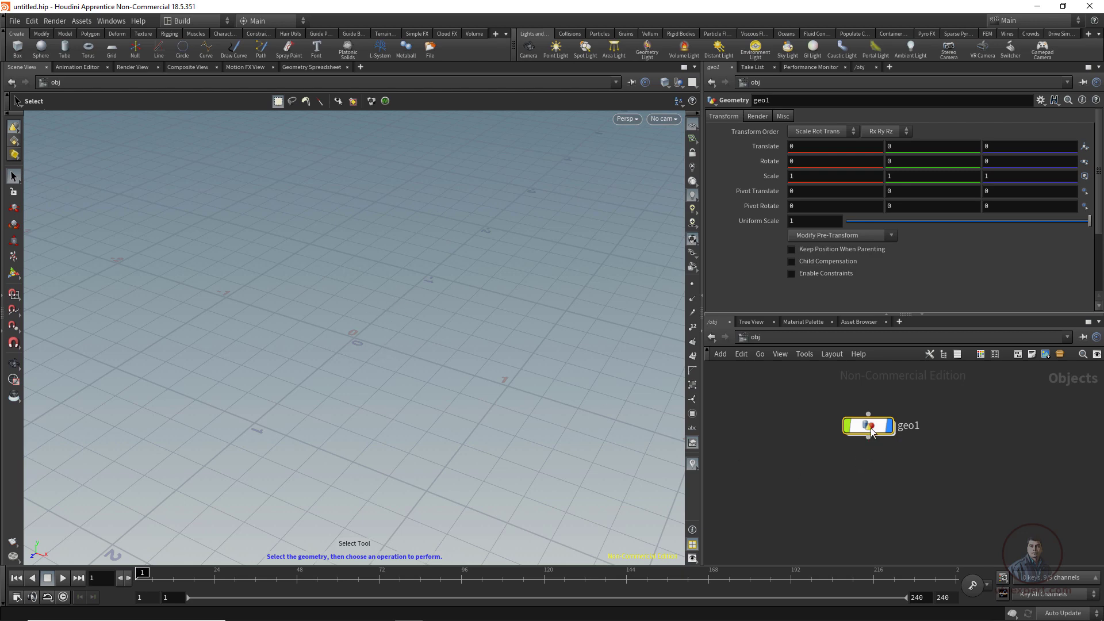
{"action": "mouse_move", "coordinate": [872, 431]}
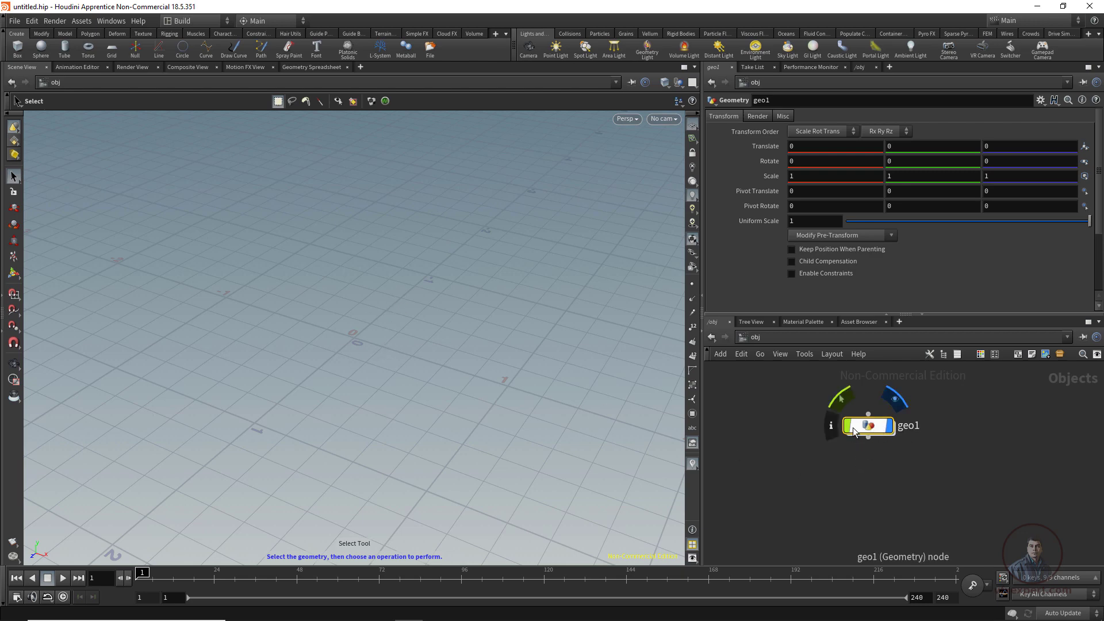
{"action": "double_click", "coordinate": [853, 426]}
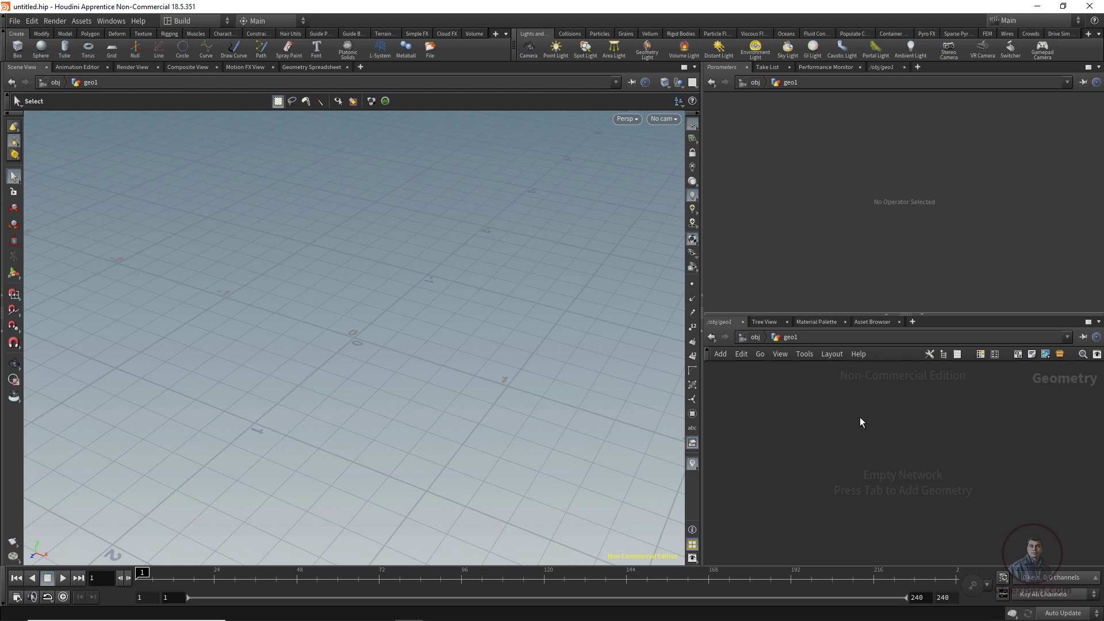
- Add a Box node inside the geometry network
{"action": "key", "text": "Tab"}
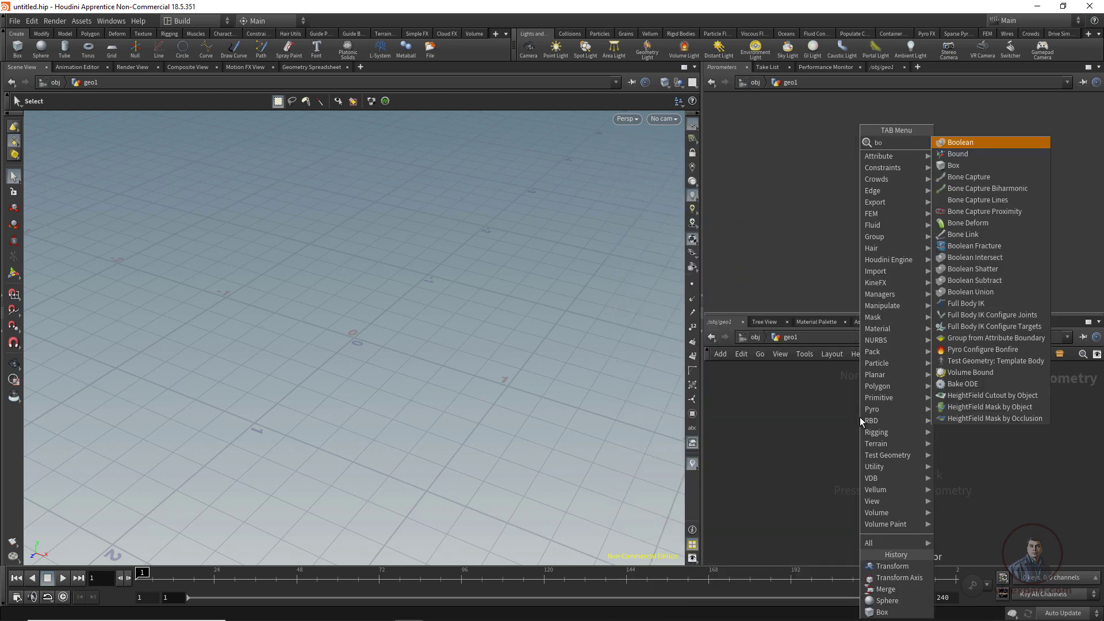
{"action": "type", "text": "box"}
{"action": "key", "text": "Return"}
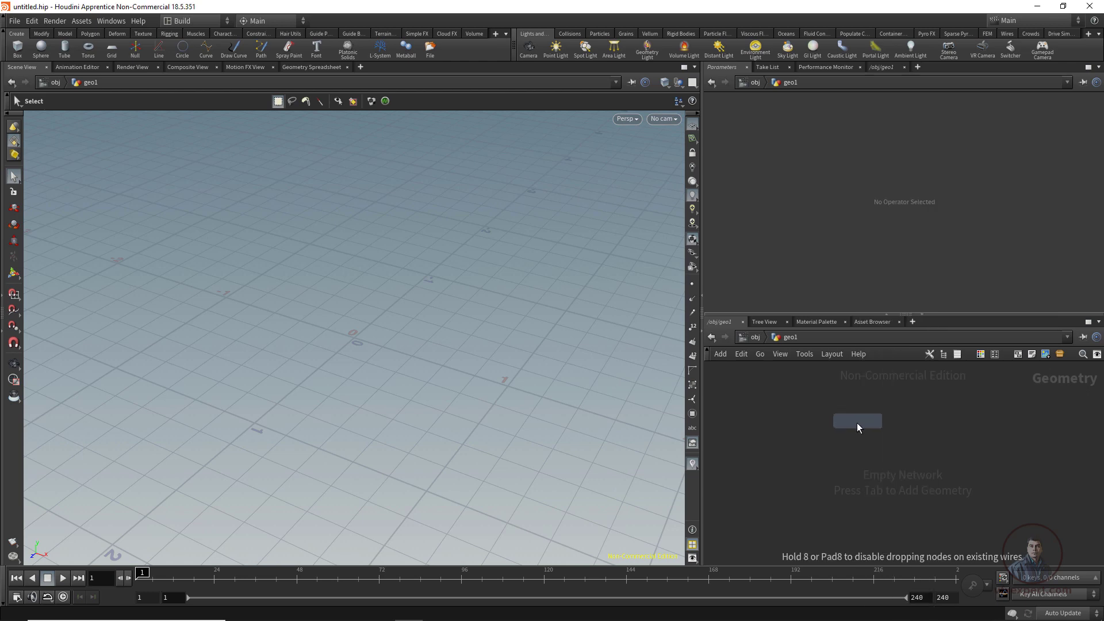
{"action": "left_click", "coordinate": [756, 428]}
- Add a Sphere node beside the box node
{"action": "key", "text": "Tab"}
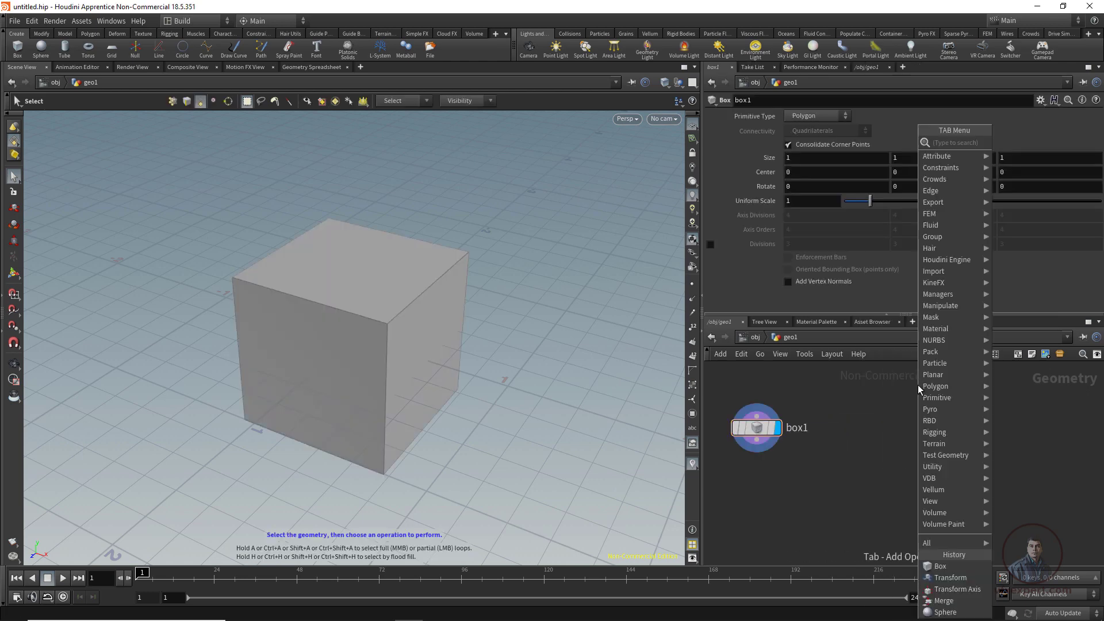
{"action": "type", "text": "sph"}
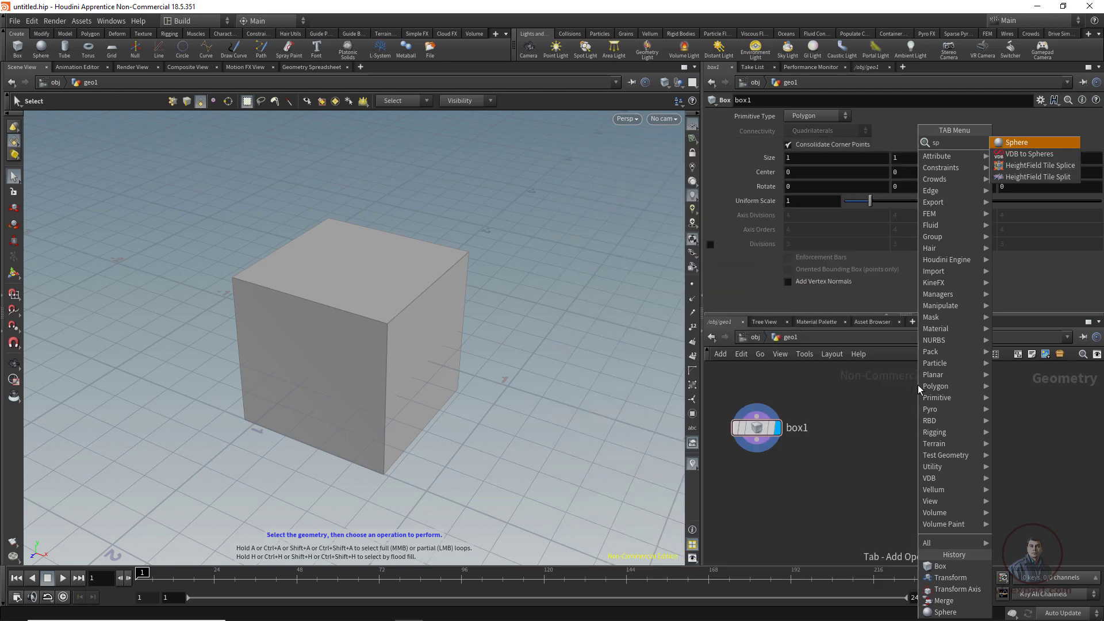
{"action": "left_click", "coordinate": [1017, 143]}
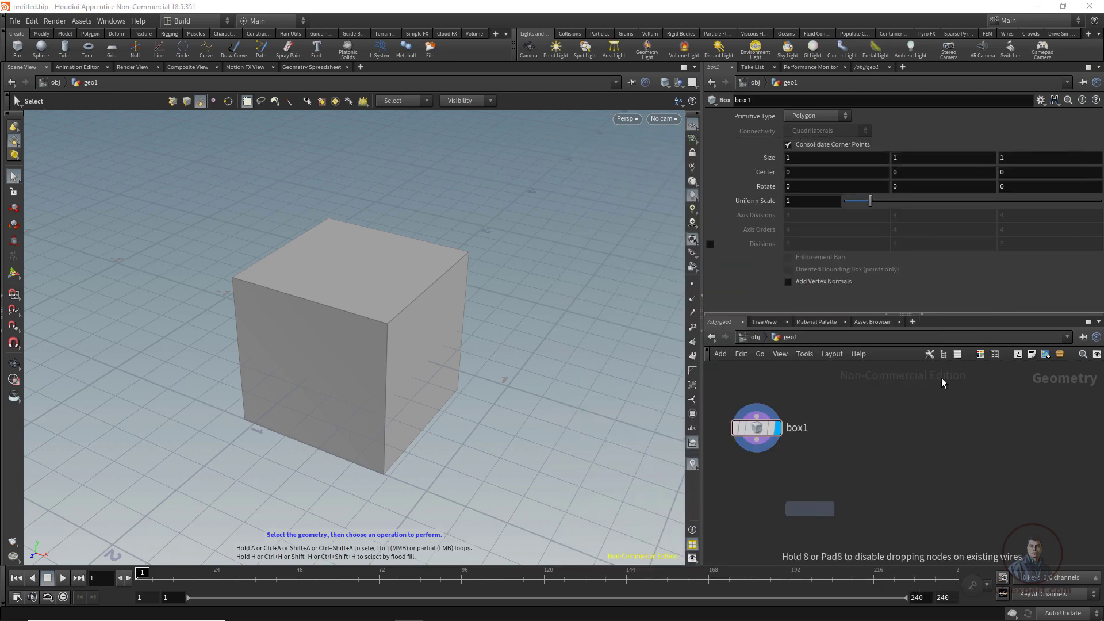
{"action": "left_click", "coordinate": [896, 416]}
{"action": "left_click_drag", "start_coordinate": [897, 419], "coordinate": [903, 430]}
{"action": "left_click", "coordinate": [803, 471]}
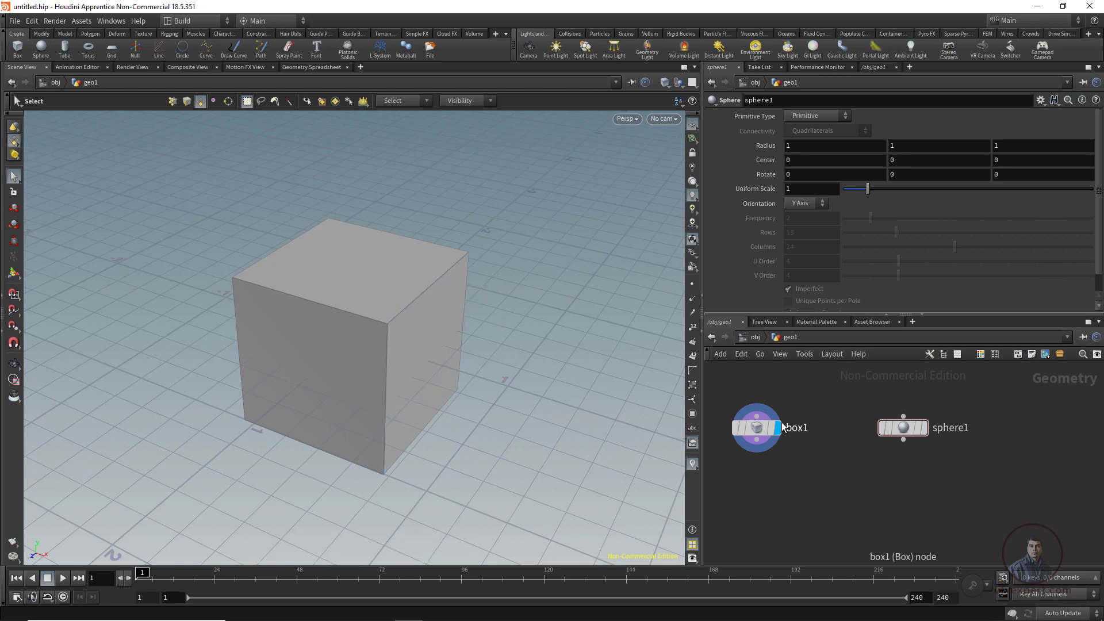
- Display the sphere node in the viewport, and switch the display back to the box node
{"action": "mouse_move", "coordinate": [780, 428]}
{"action": "mouse_move", "coordinate": [934, 429]}
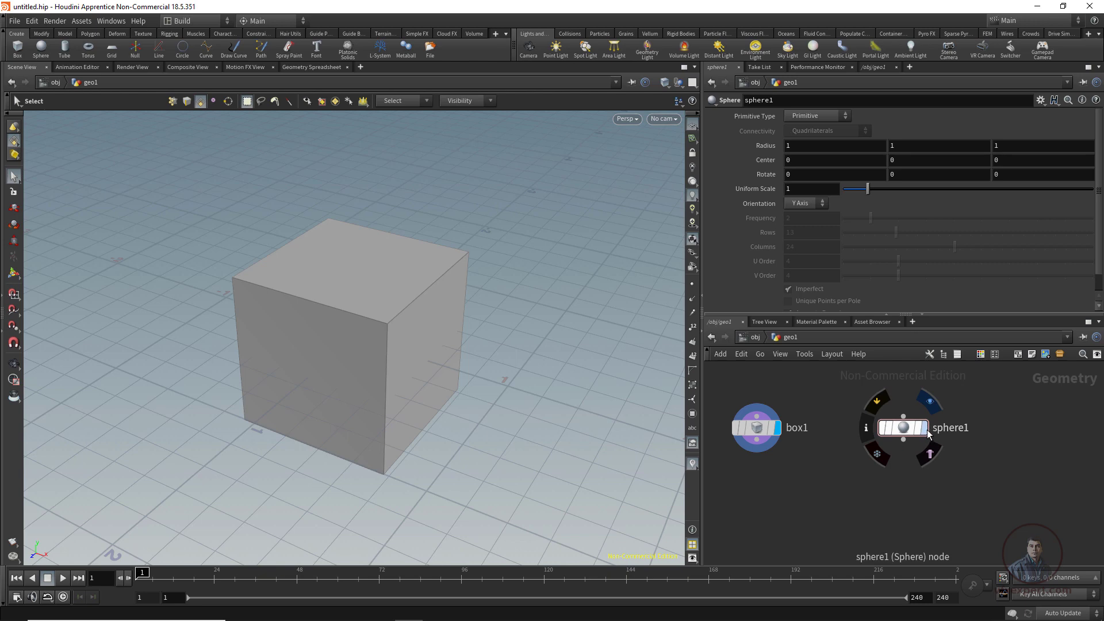
{"action": "left_click", "coordinate": [927, 431]}
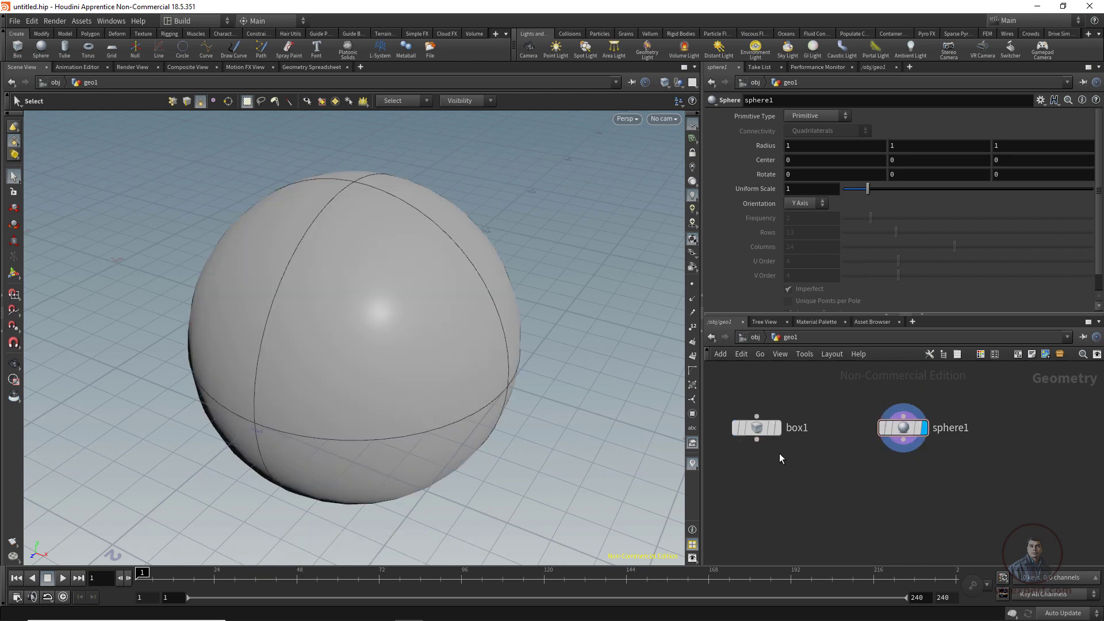
{"action": "left_click", "coordinate": [778, 430]}
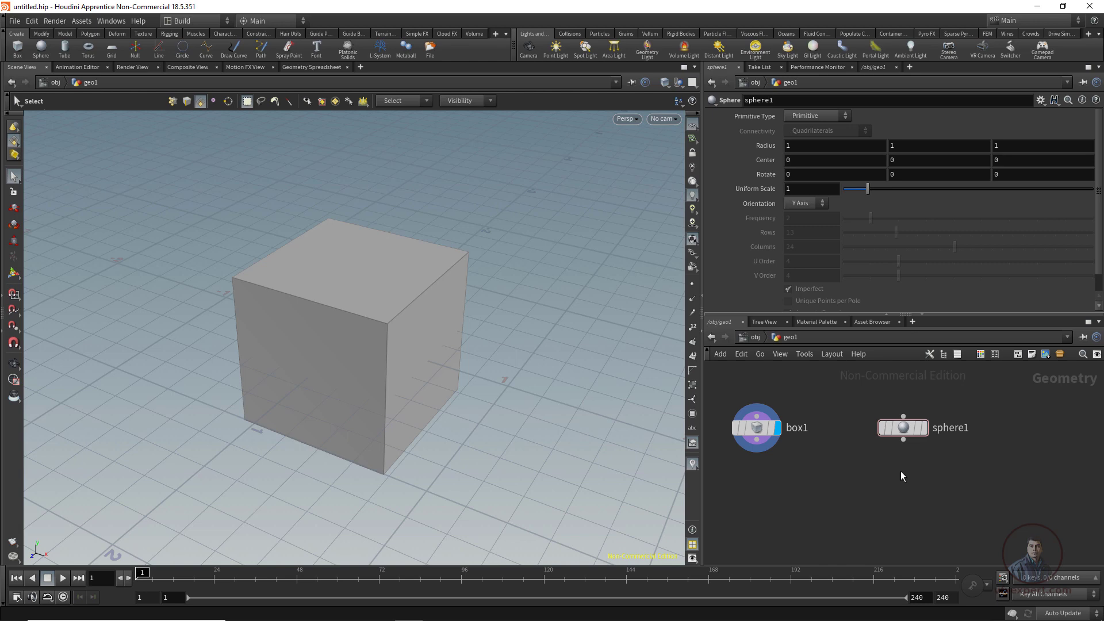
- Add a Merge node below the box and sphere nodes
{"action": "key", "text": "h"}
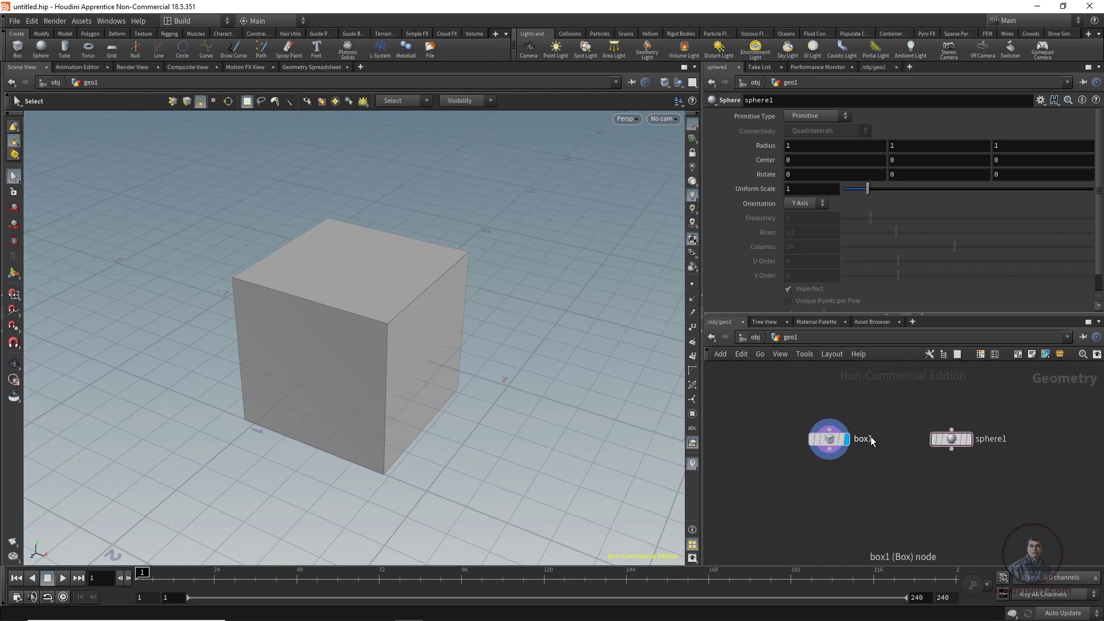
{"action": "middle_click_drag", "start_coordinate": [886, 501], "coordinate": [856, 485]}
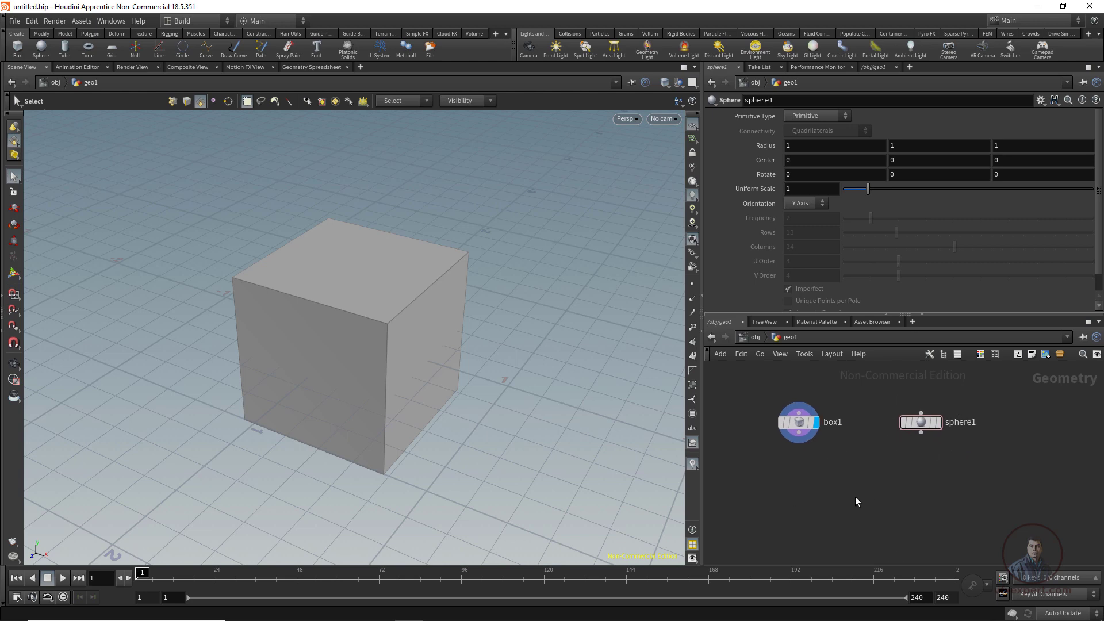
{"action": "key", "text": "Tab"}
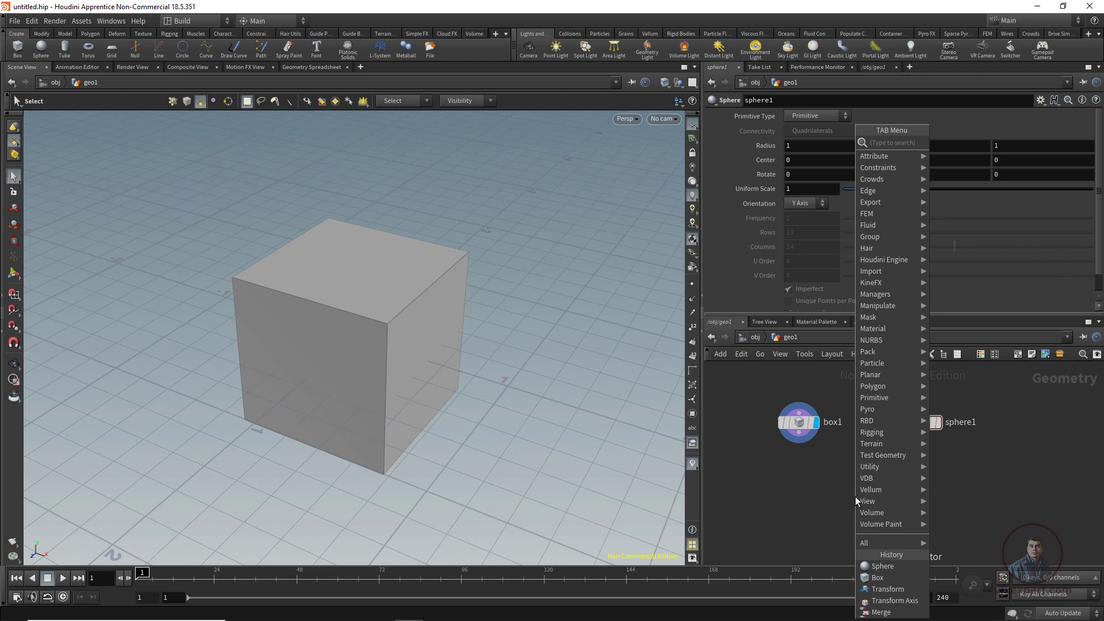
{"action": "type", "text": "mer"}
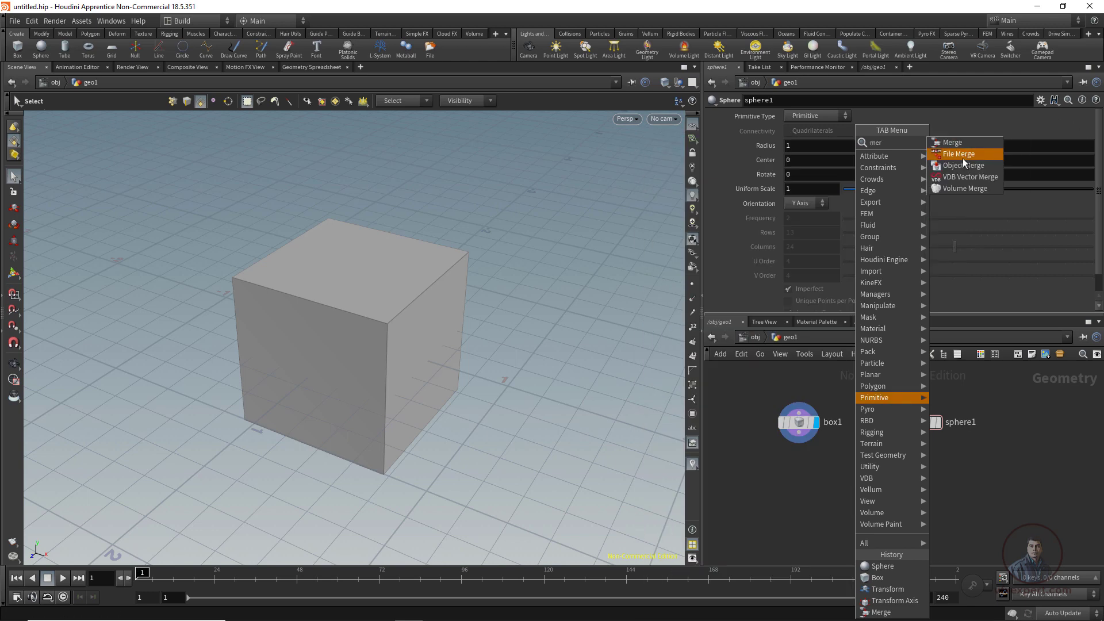
{"action": "left_click", "coordinate": [958, 143]}
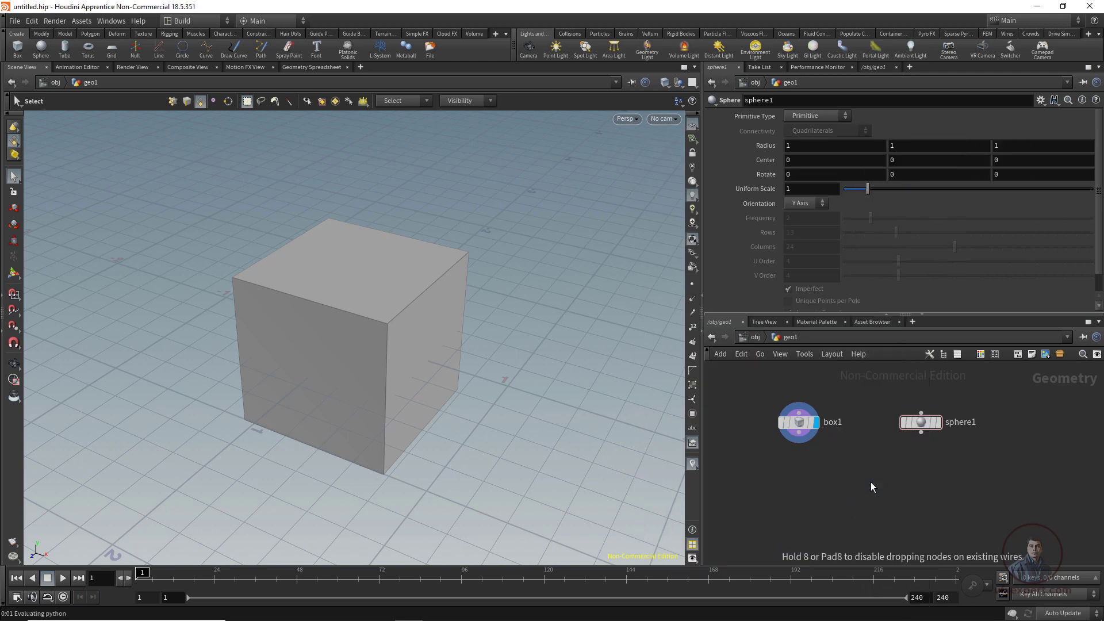
{"action": "left_click", "coordinate": [870, 482]}
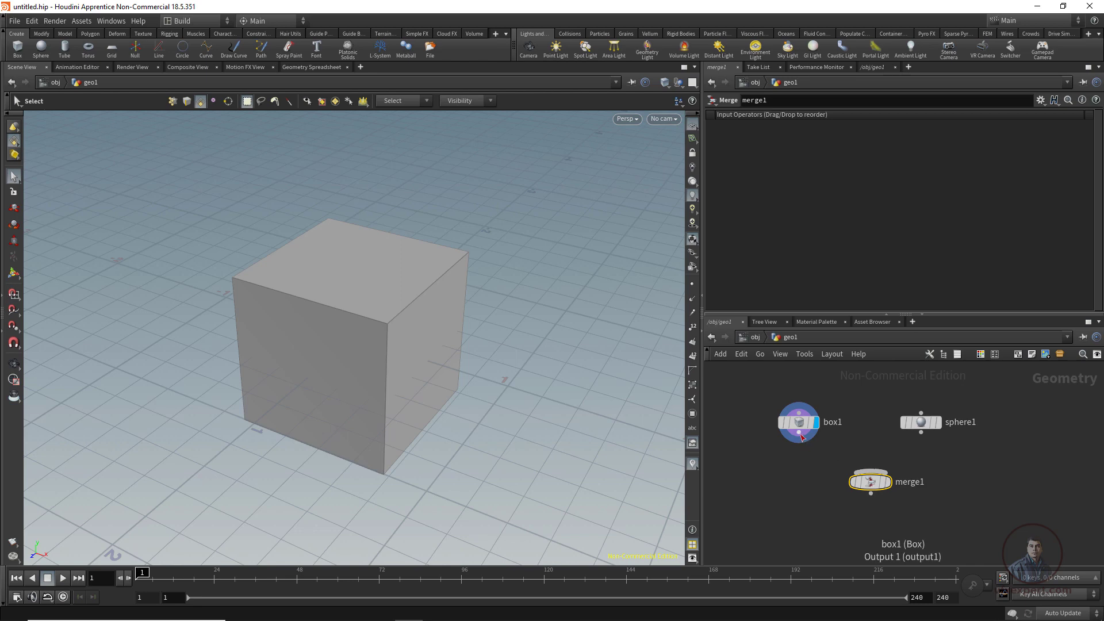
- Connect the box and sphere outputs to the merge node and display the merged result
{"action": "left_click_drag", "start_coordinate": [801, 437], "coordinate": [871, 470]}
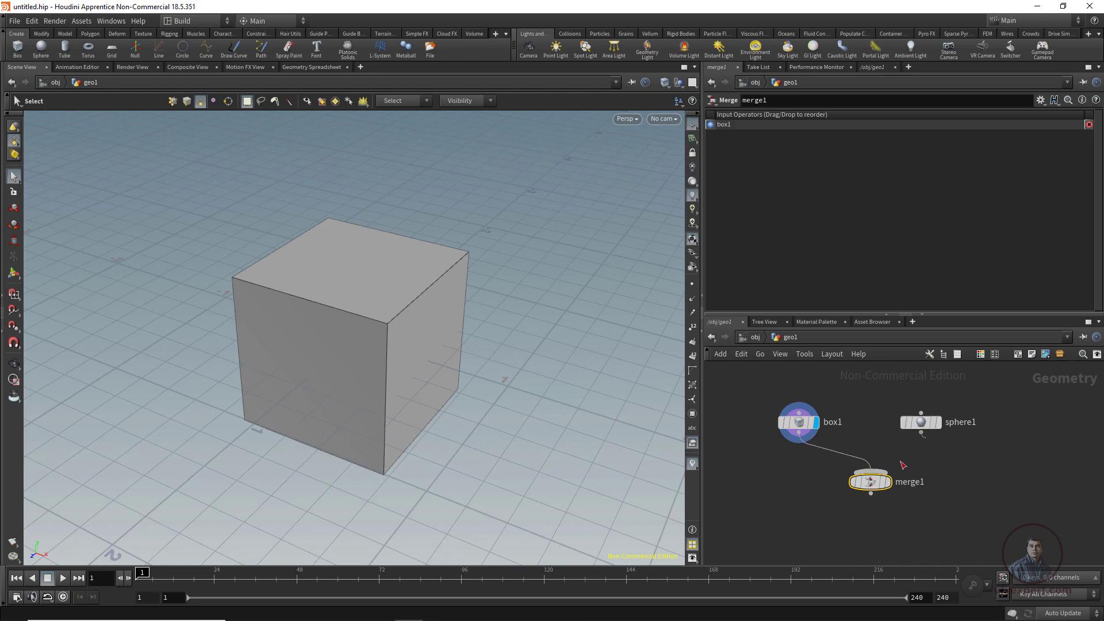
{"action": "left_click_drag", "start_coordinate": [921, 435], "coordinate": [870, 470]}
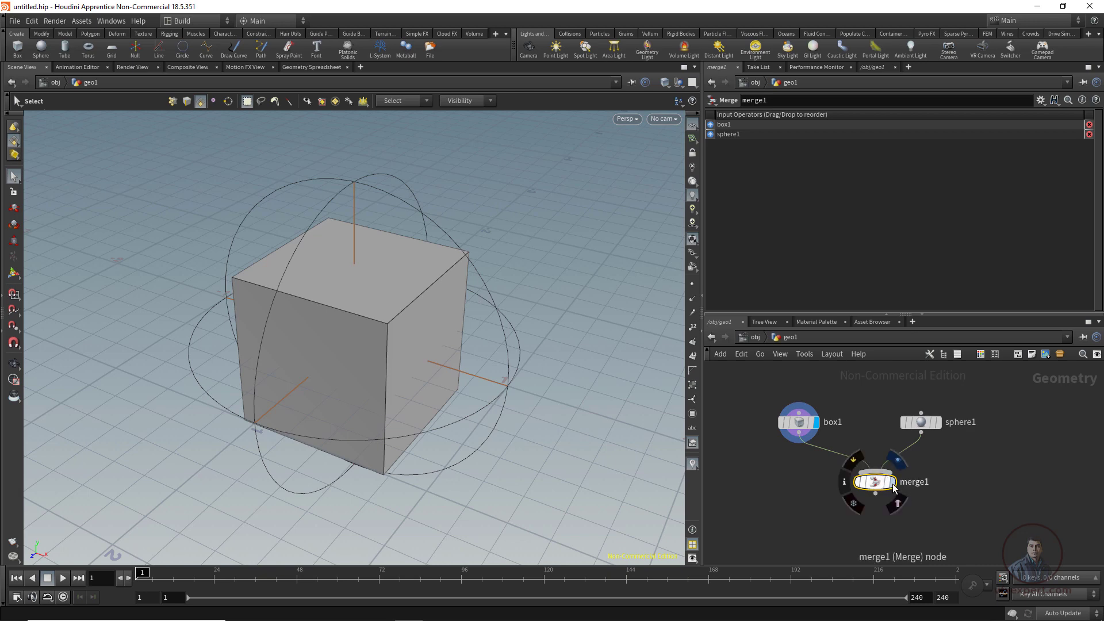
{"action": "left_click", "coordinate": [894, 483]}
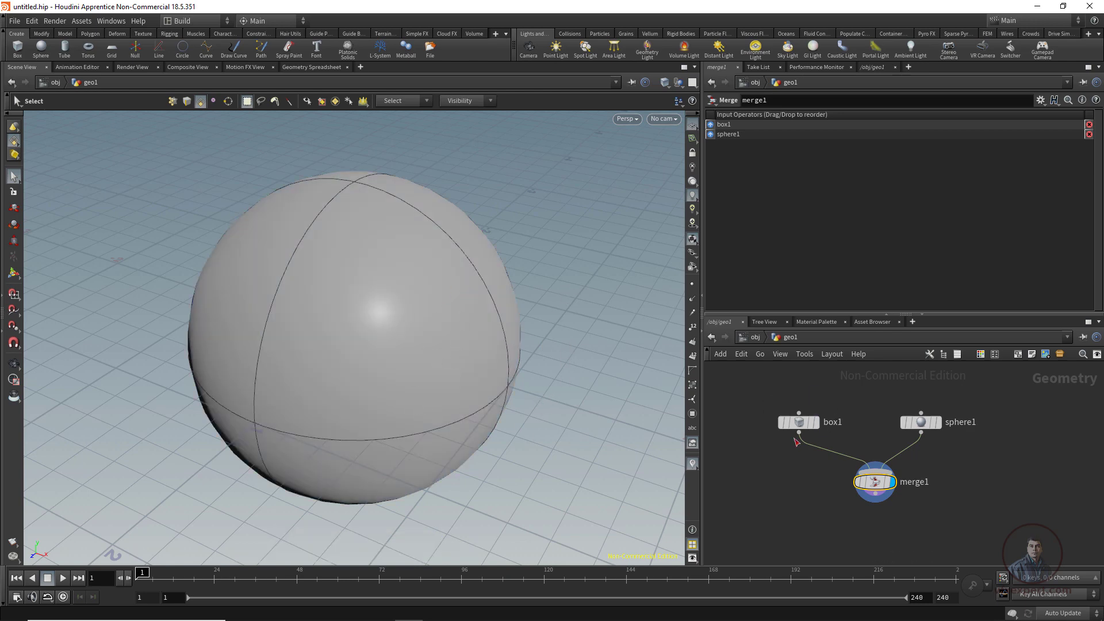
- Insert a Transform node on the wire between the box and the merge node, placed beneath the box
{"action": "mouse_move", "coordinate": [929, 431]}
{"action": "left_click_drag", "start_coordinate": [802, 426], "coordinate": [793, 407]}
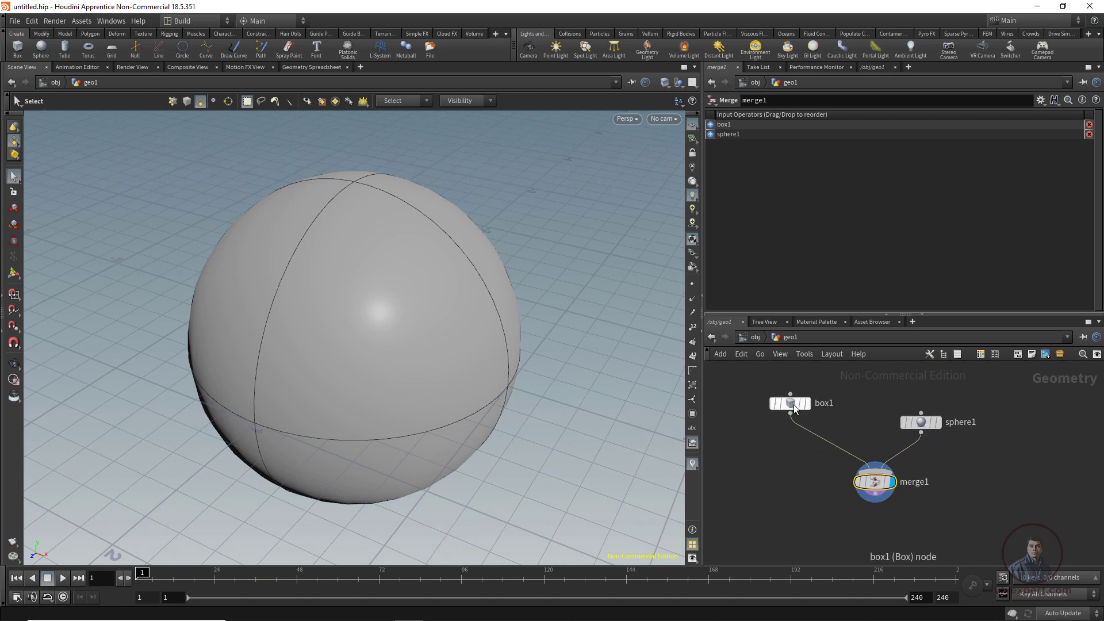
{"action": "key", "text": "Tab"}
{"action": "type", "text": "tra"}
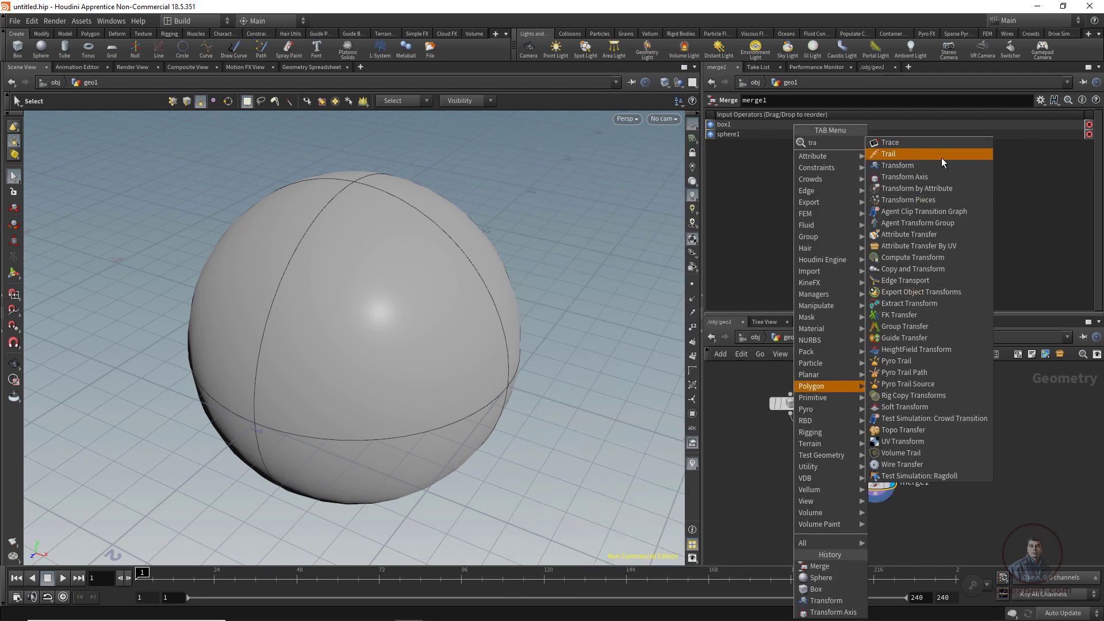
{"action": "left_click", "coordinate": [913, 167]}
{"action": "left_click", "coordinate": [832, 444]}
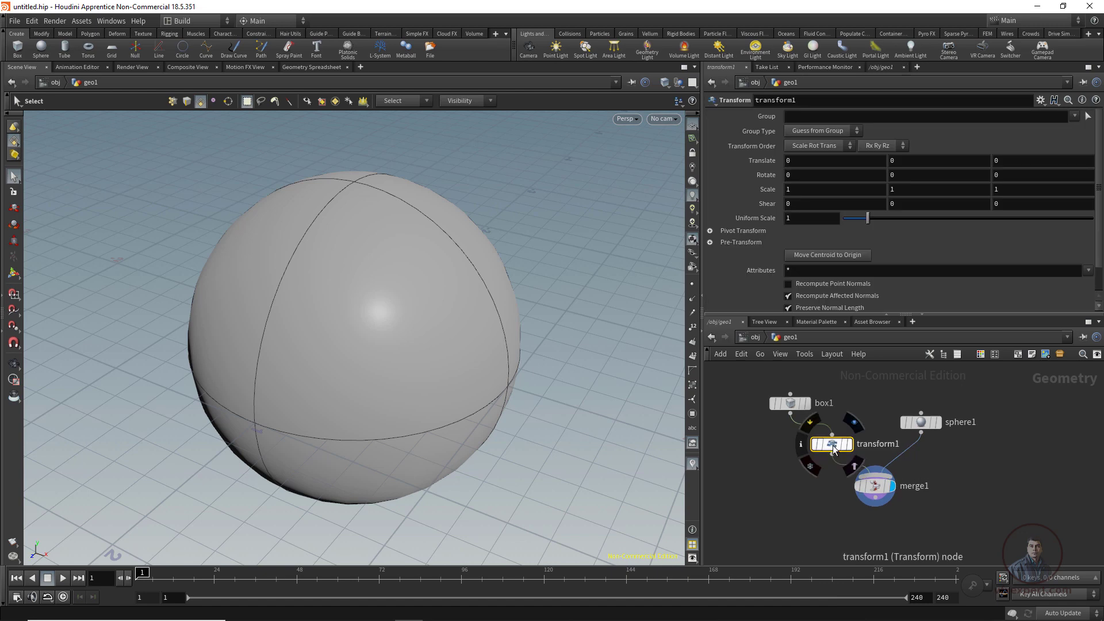
{"action": "left_click_drag", "start_coordinate": [832, 443], "coordinate": [795, 465]}
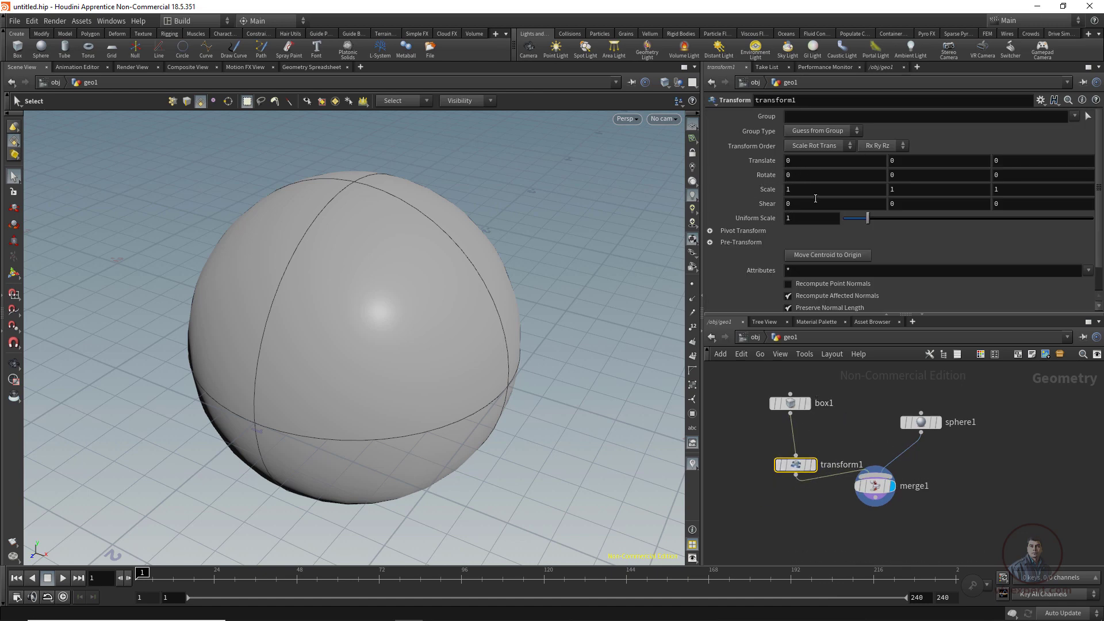
- Move the box out of the sphere along X with the transform handle, to a translation of about -1.91
{"action": "left_click", "coordinate": [14, 274]}
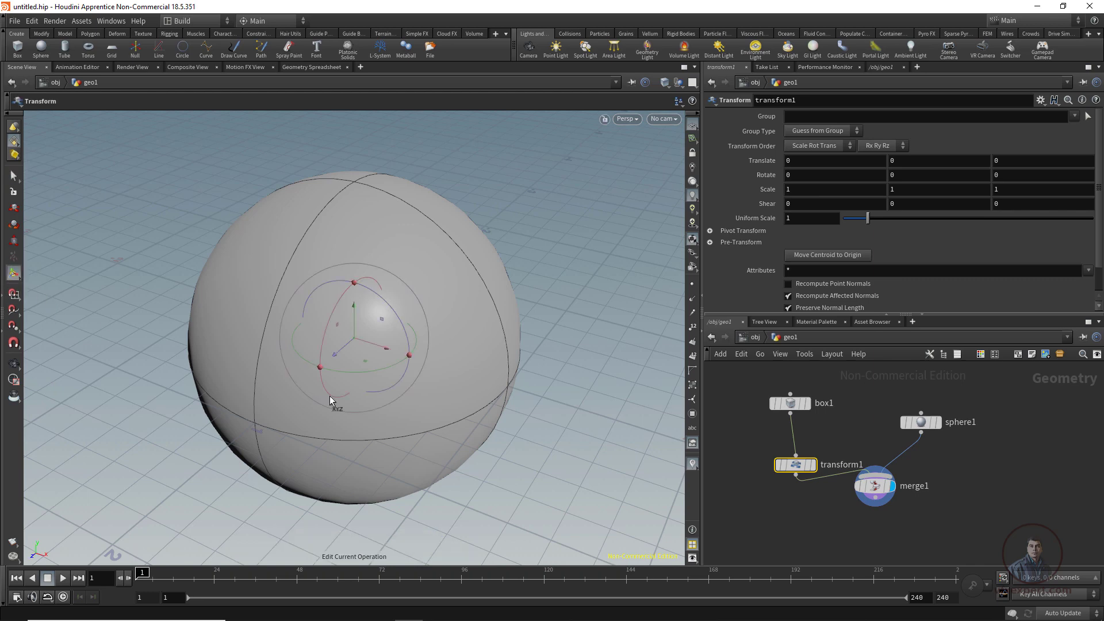
{"action": "left_click_drag", "start_coordinate": [388, 346], "coordinate": [139, 306]}
{"action": "key", "text": "Escape"}
{"action": "left_click_drag", "start_coordinate": [253, 410], "coordinate": [493, 459]}
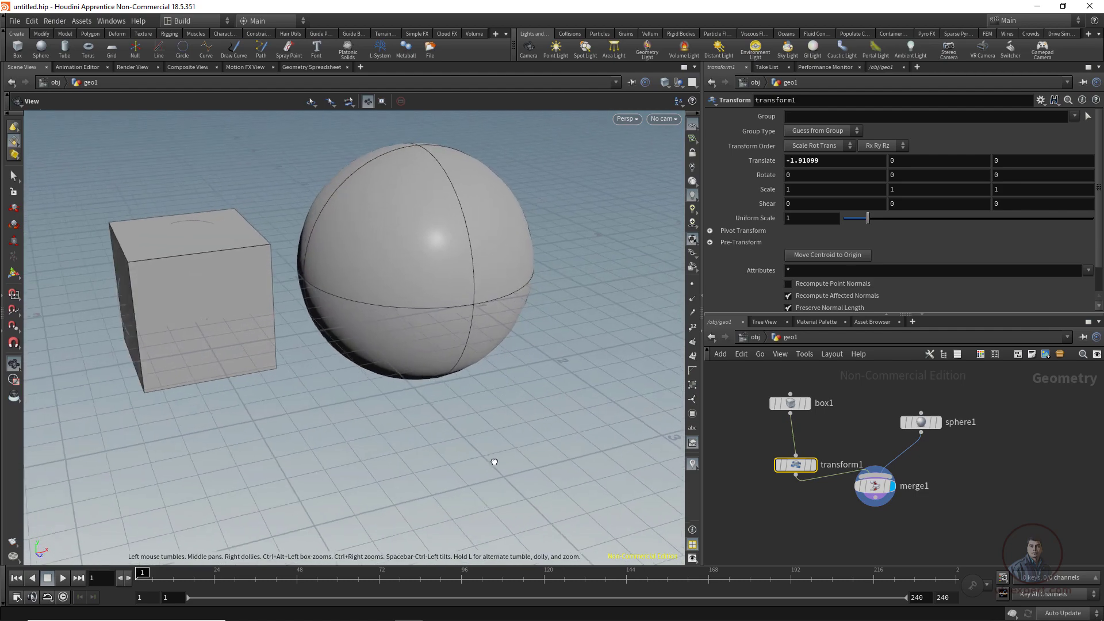
- Move the merge node slightly lower to leave more room beneath the Transform and sphere nodes
{"action": "key", "text": "t"}
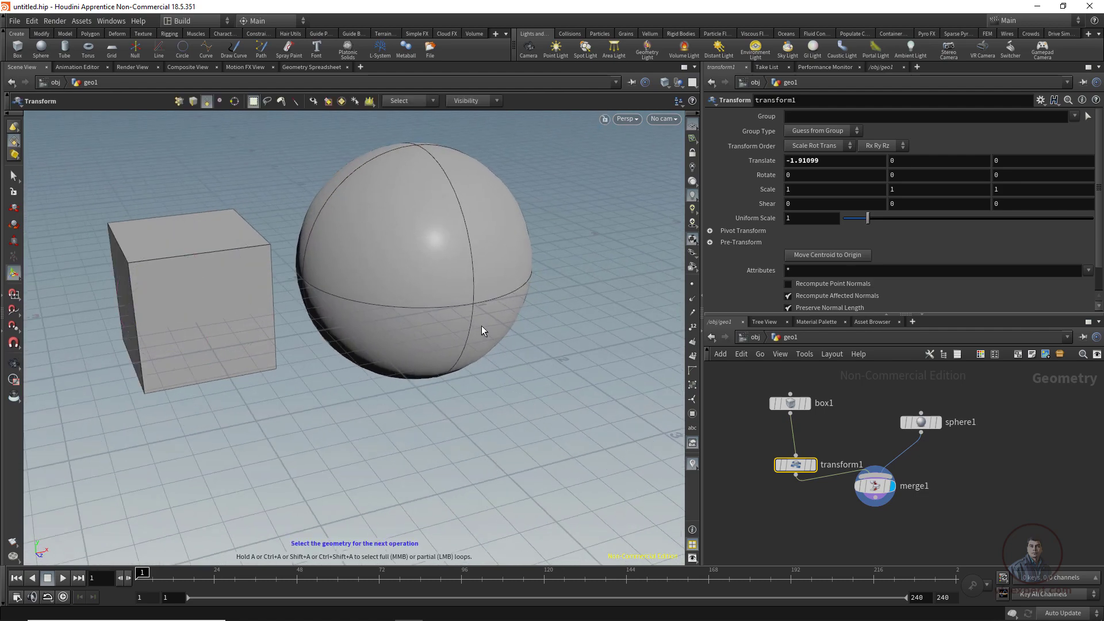
{"action": "left_click_drag", "start_coordinate": [874, 485], "coordinate": [869, 512]}
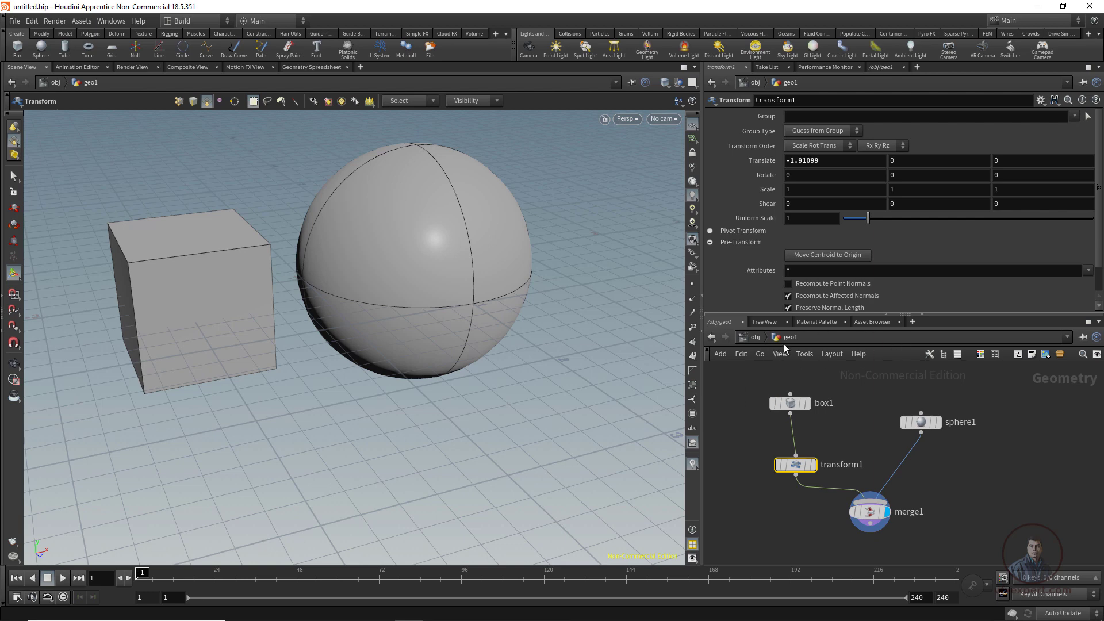
- Go up to the object level and shift the whole geo1 object along X to a translation of 0.06
{"action": "left_click", "coordinate": [754, 338]}
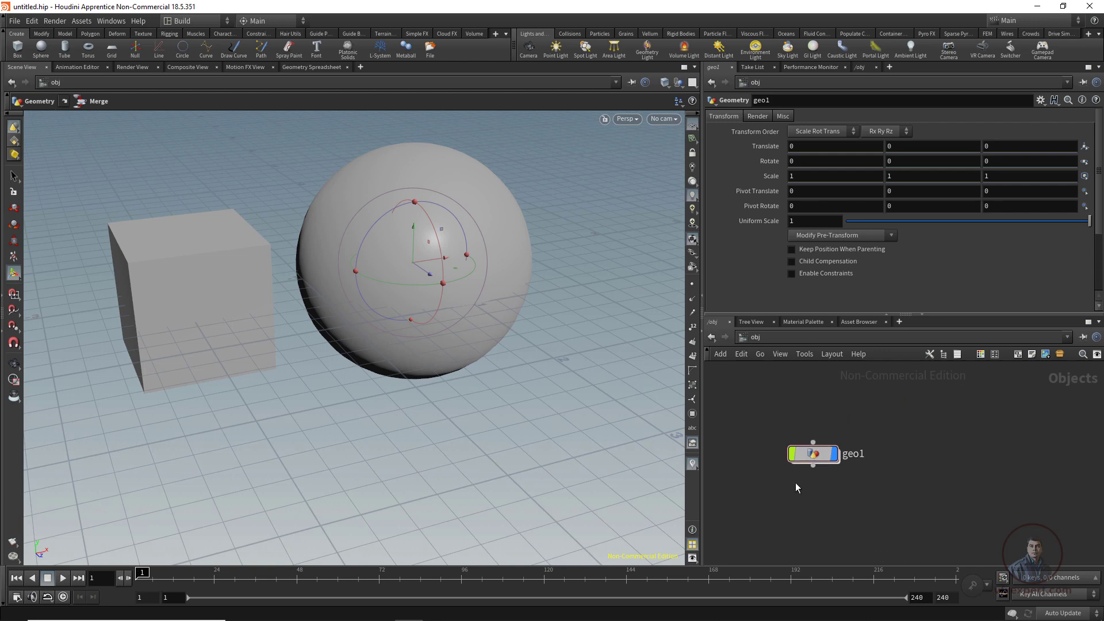
{"action": "left_click_drag", "start_coordinate": [819, 464], "coordinate": [844, 450]}
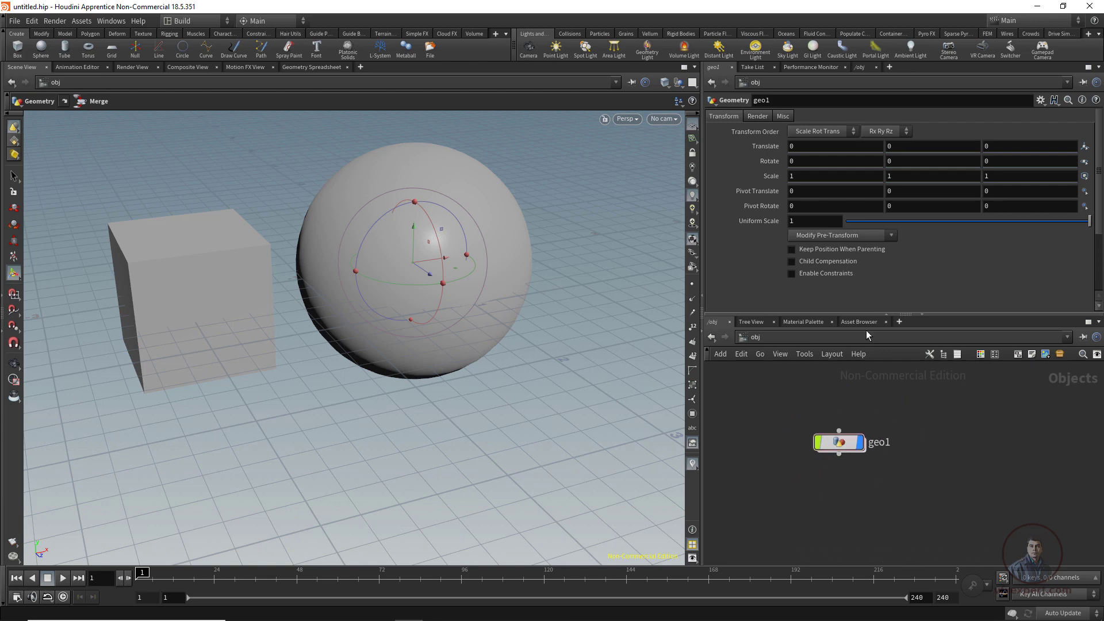
{"action": "double_click", "coordinate": [847, 444]}
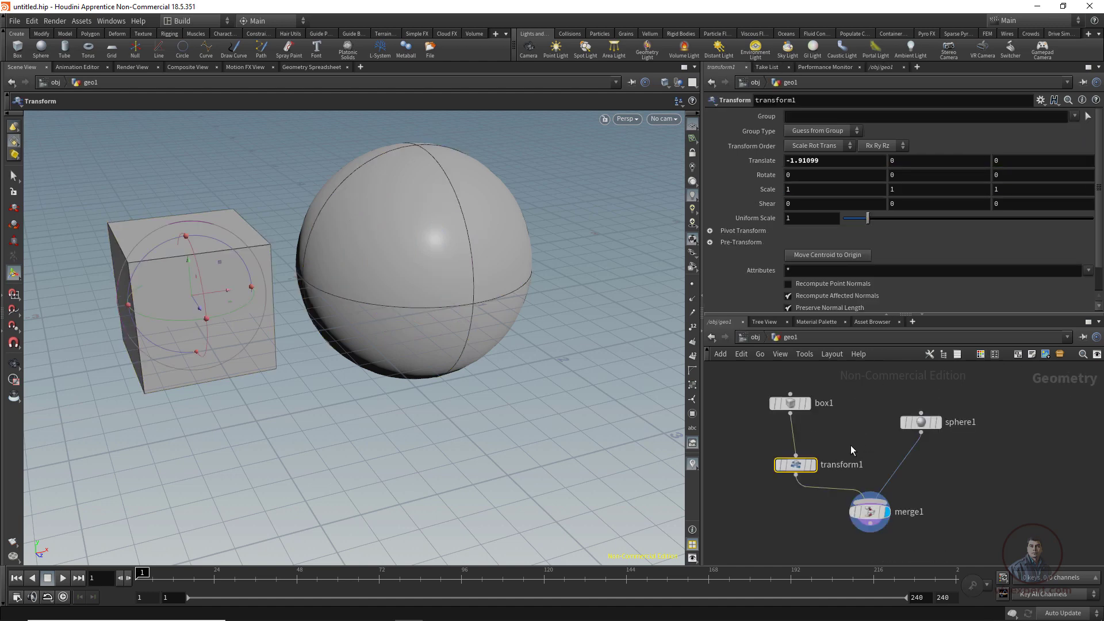
{"action": "key", "text": "u"}
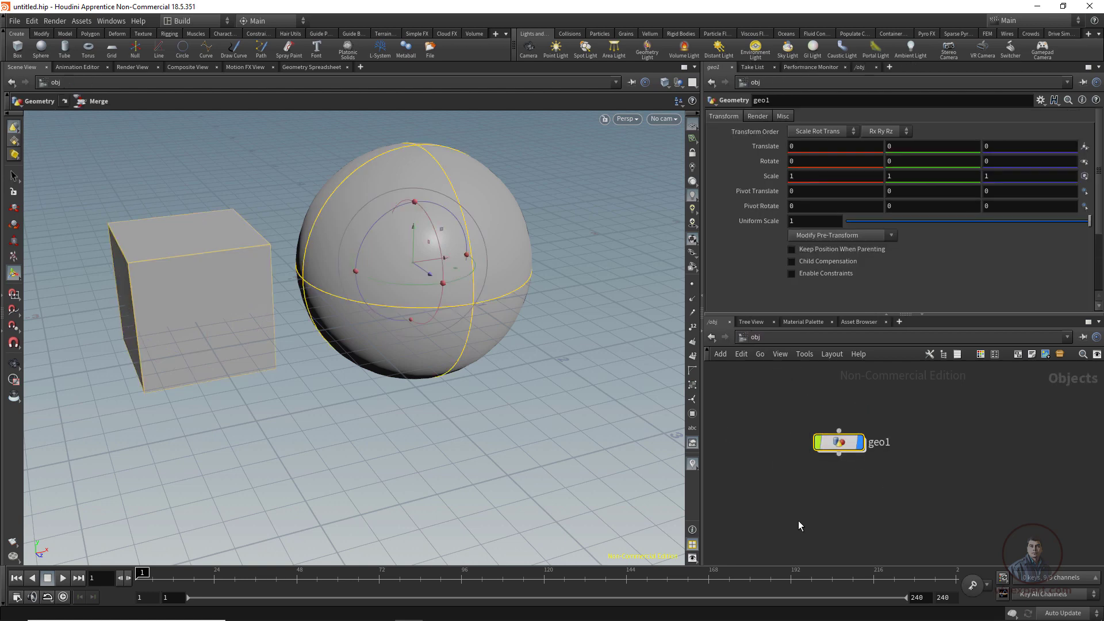
{"action": "left_click_drag", "start_coordinate": [846, 446], "coordinate": [866, 447]}
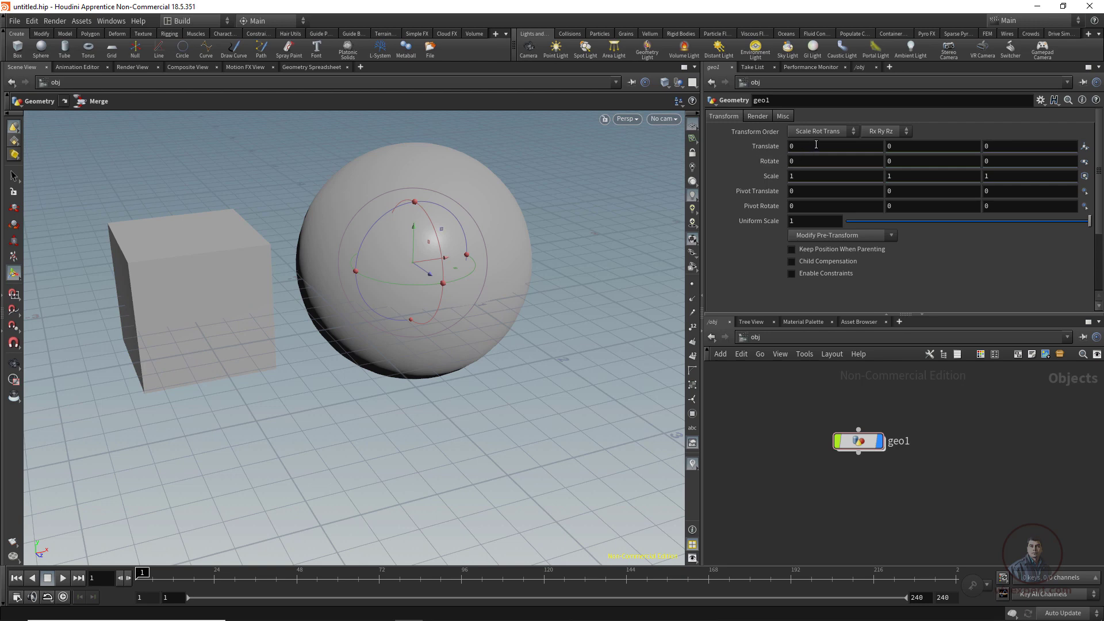
{"action": "middle_click_drag", "start_coordinate": [816, 144], "coordinate": [851, 178]}
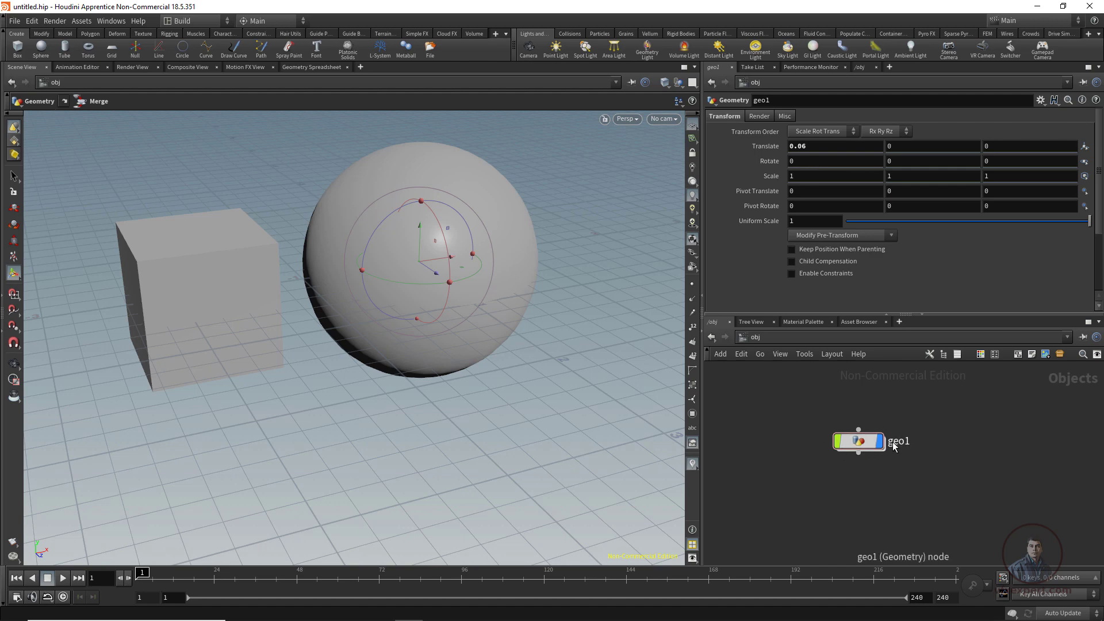
{"action": "mouse_move", "coordinate": [872, 441]}
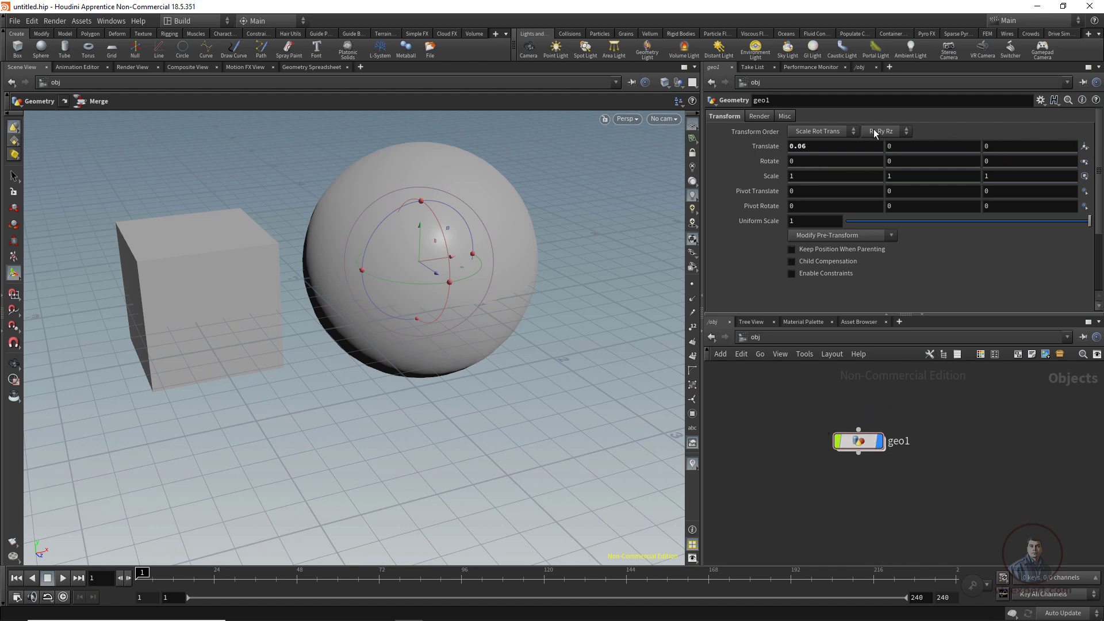
{"action": "left_click_drag", "start_coordinate": [858, 441], "coordinate": [856, 440]}
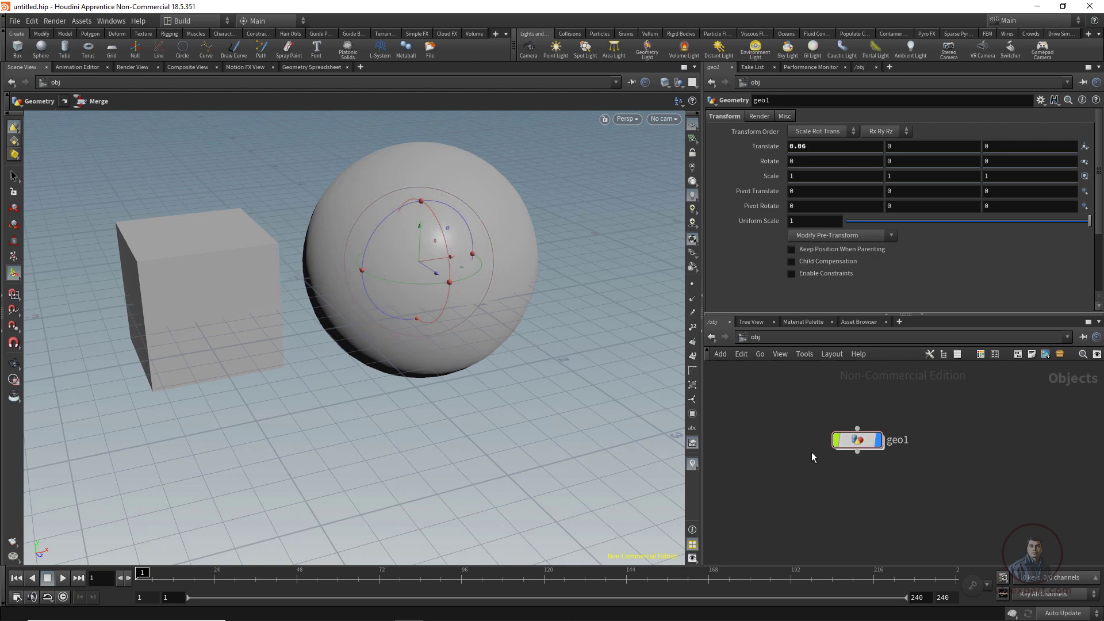
{"action": "left_click", "coordinate": [260, 262]}
{"action": "left_click", "coordinate": [557, 352]}
- Enter geo1 and move the sphere node's center along X to about 0.14
{"action": "double_click", "coordinate": [857, 440]}
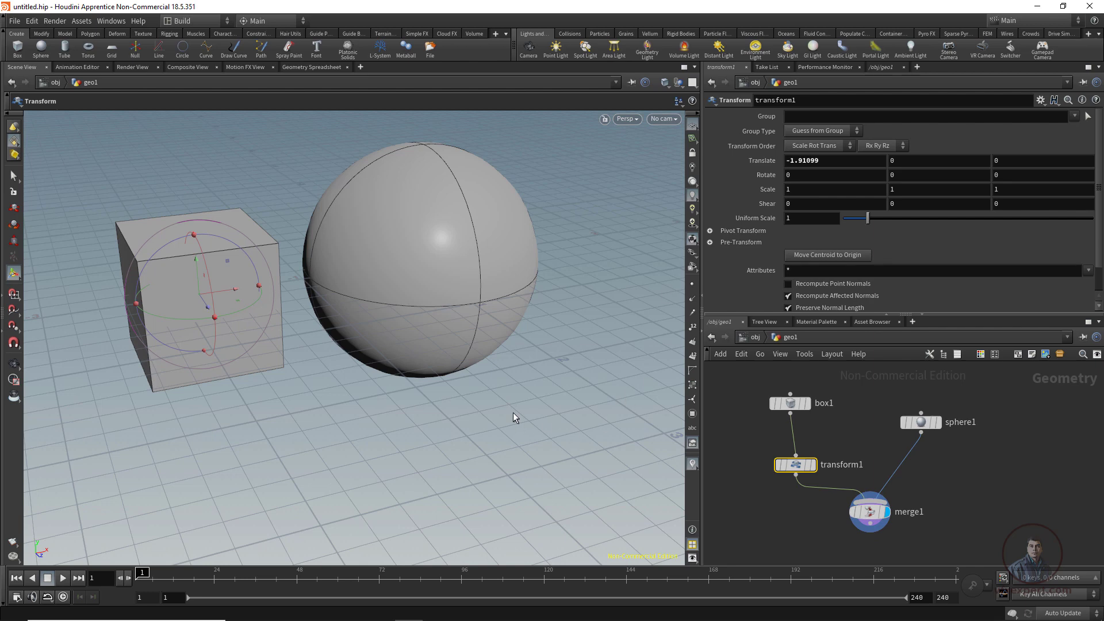
{"action": "key", "text": "s"}
{"action": "left_click_drag", "start_coordinate": [1020, 387], "coordinate": [884, 463]}
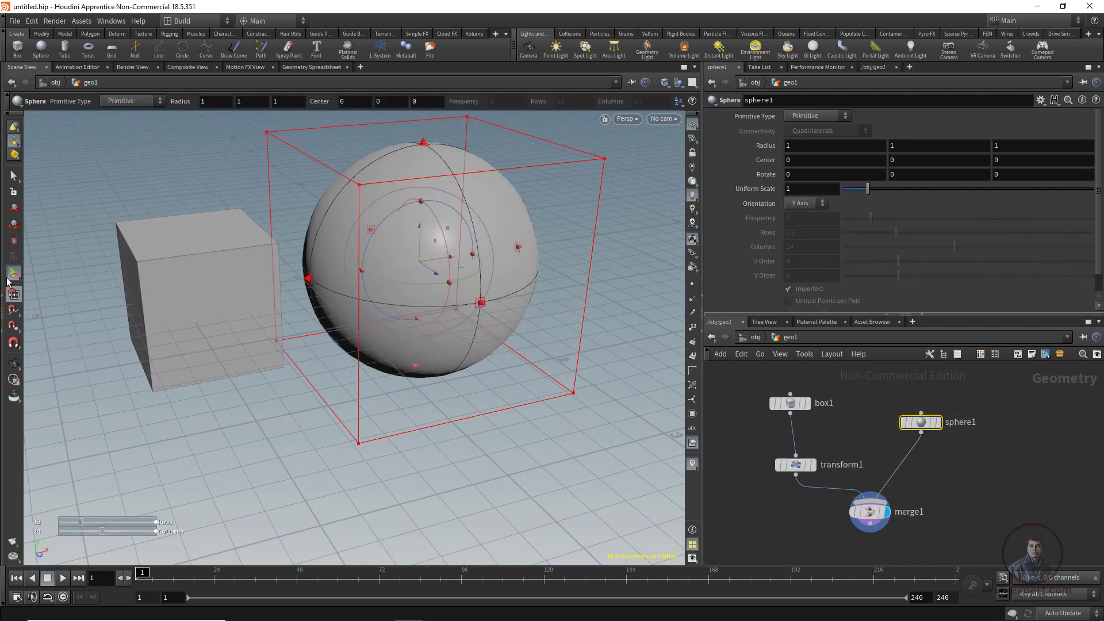
{"action": "key", "text": "ctrl+z"}
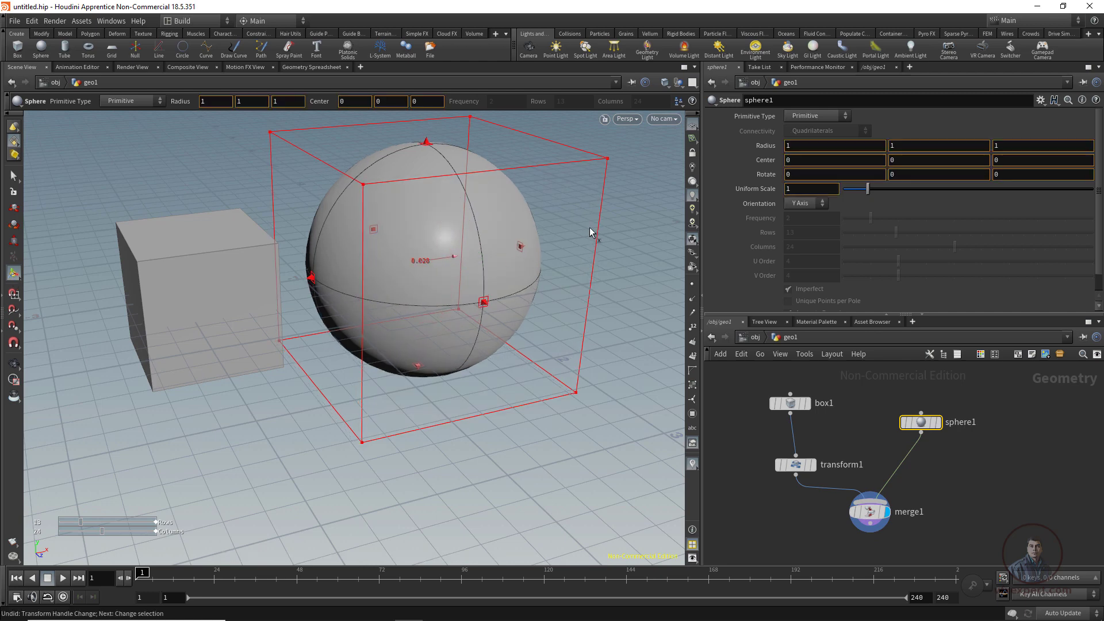
{"action": "left_click_drag", "start_coordinate": [590, 228], "coordinate": [467, 267]}
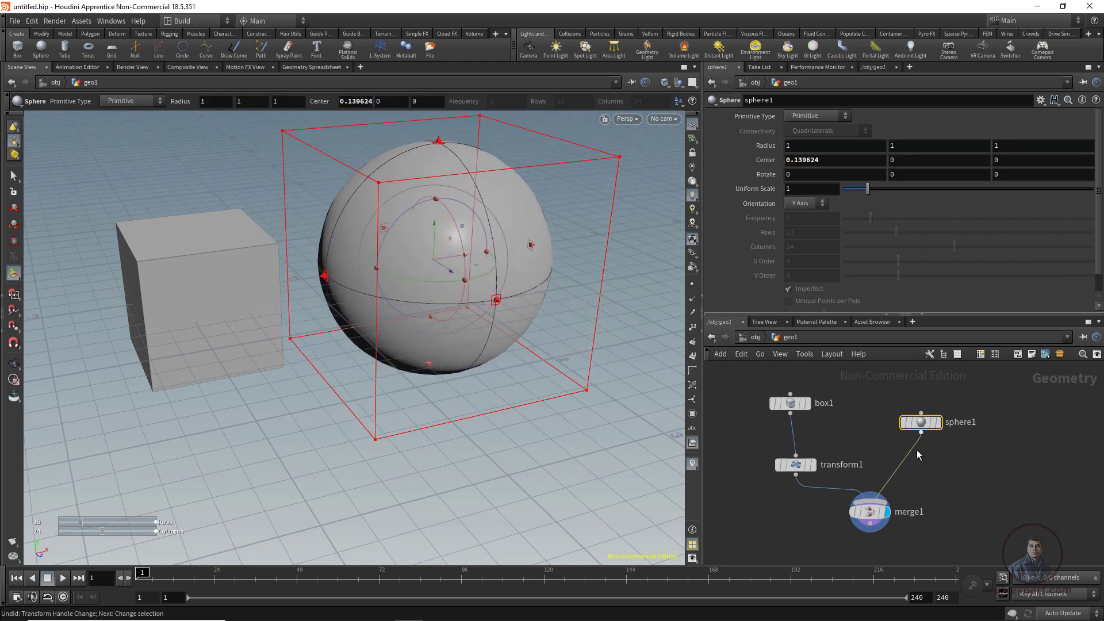
- Duplicate the box's Transform node and insert the copy on the wire between the sphere and the merge node
{"action": "left_click", "coordinate": [797, 466]}
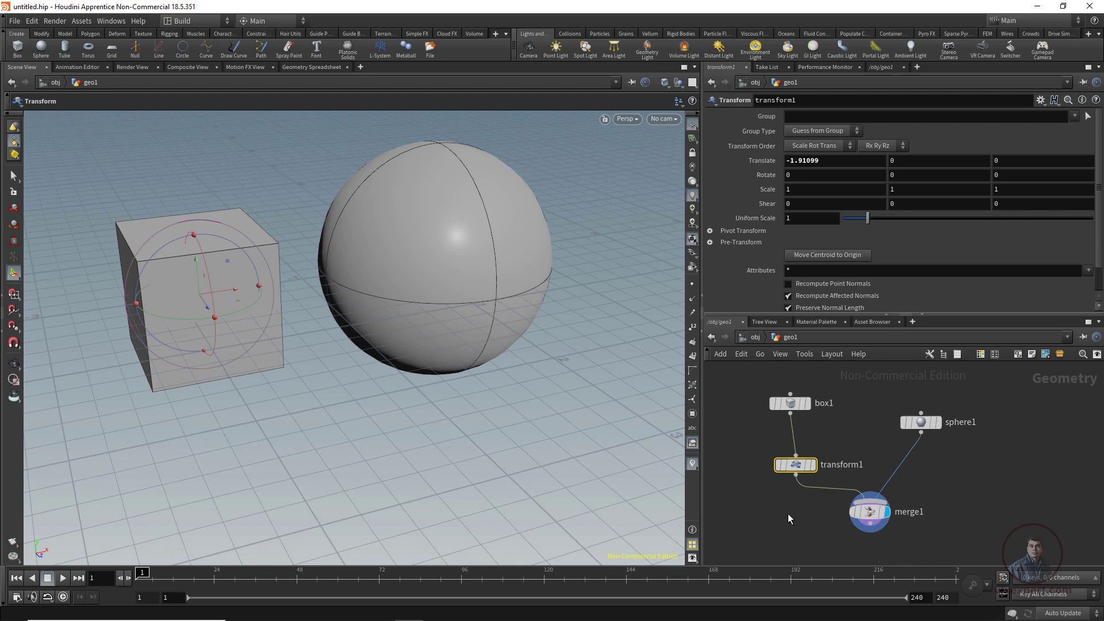
{"action": "mouse_move", "coordinate": [802, 473]}
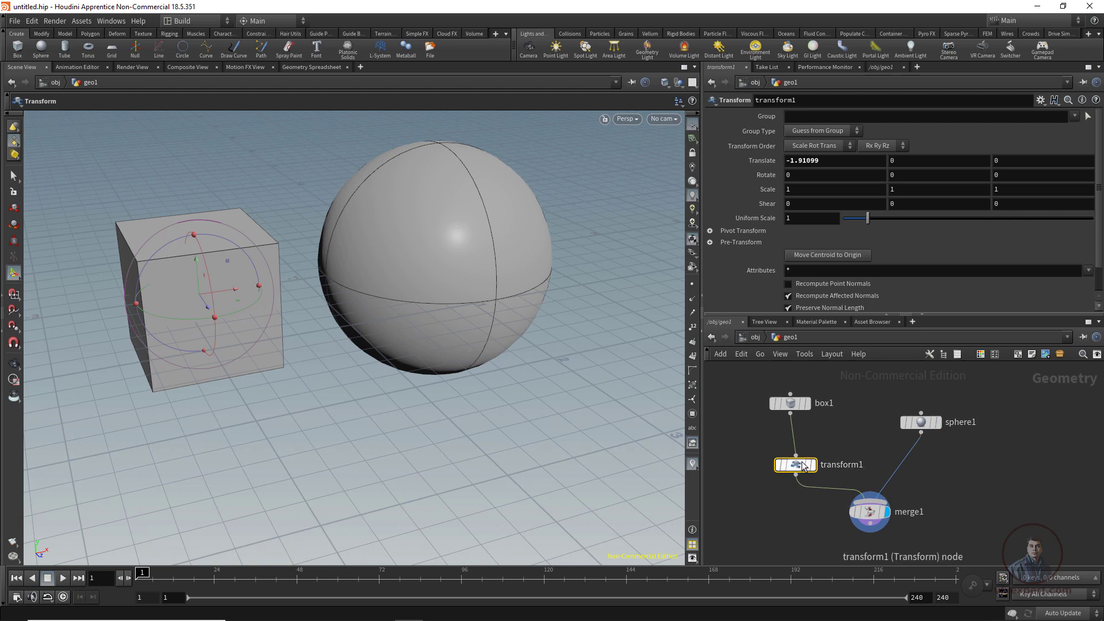
{"action": "left_click_drag", "start_coordinate": [741, 445], "coordinate": [811, 486]}
{"action": "key", "text": "ctrl+c"}
{"action": "key", "text": "ctrl+v"}
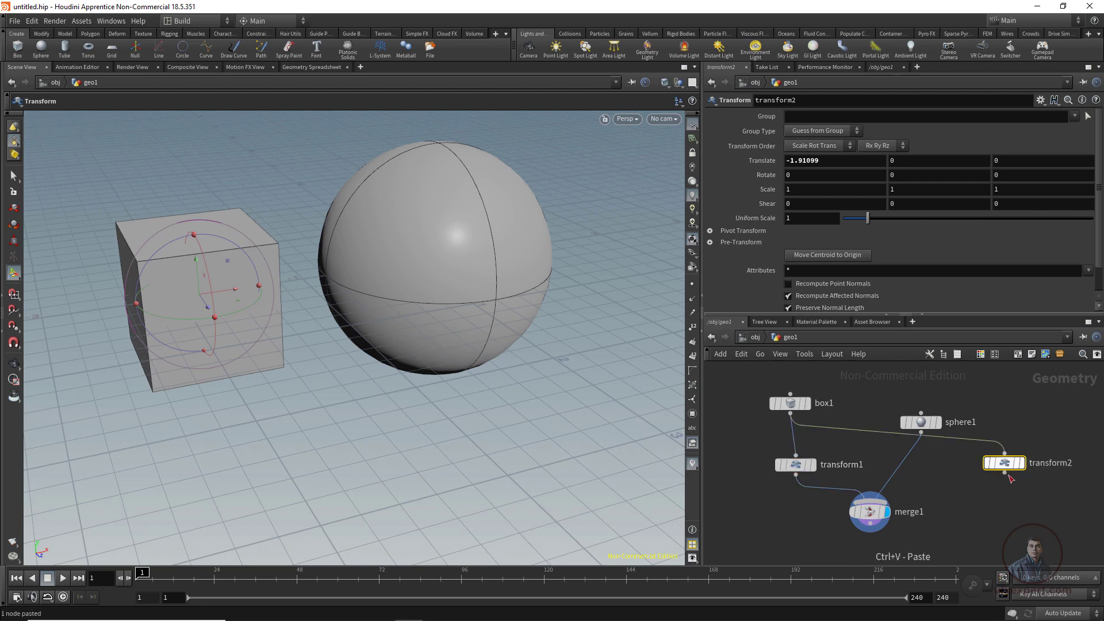
{"action": "left_click_drag", "start_coordinate": [990, 485], "coordinate": [921, 462]}
{"action": "left_click", "coordinate": [983, 481]}
{"action": "left_click", "coordinate": [1004, 444]}
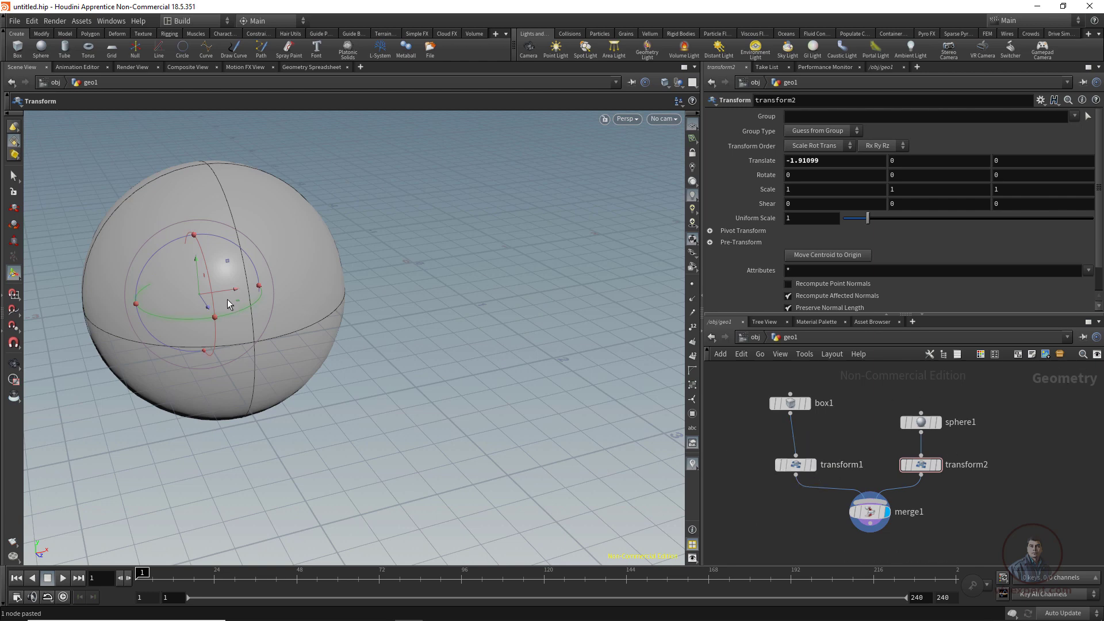
- Move the sphere away from the box along X with the second Transform node, to a translation of about 0.76
{"action": "left_click_drag", "start_coordinate": [234, 294], "coordinate": [537, 241]}
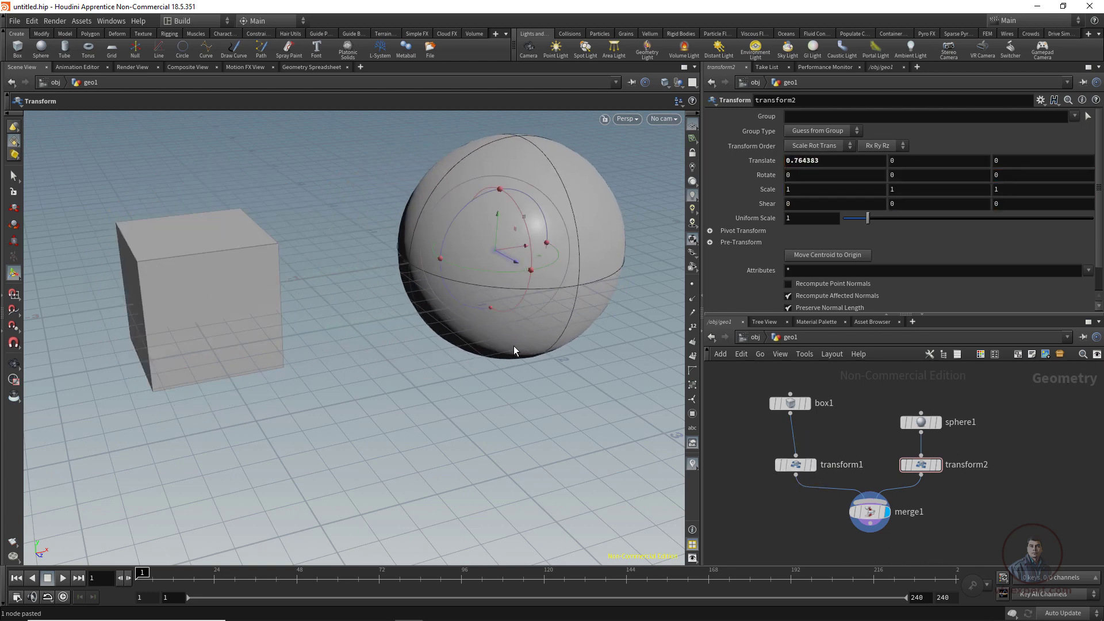
{"action": "key", "text": "s"}
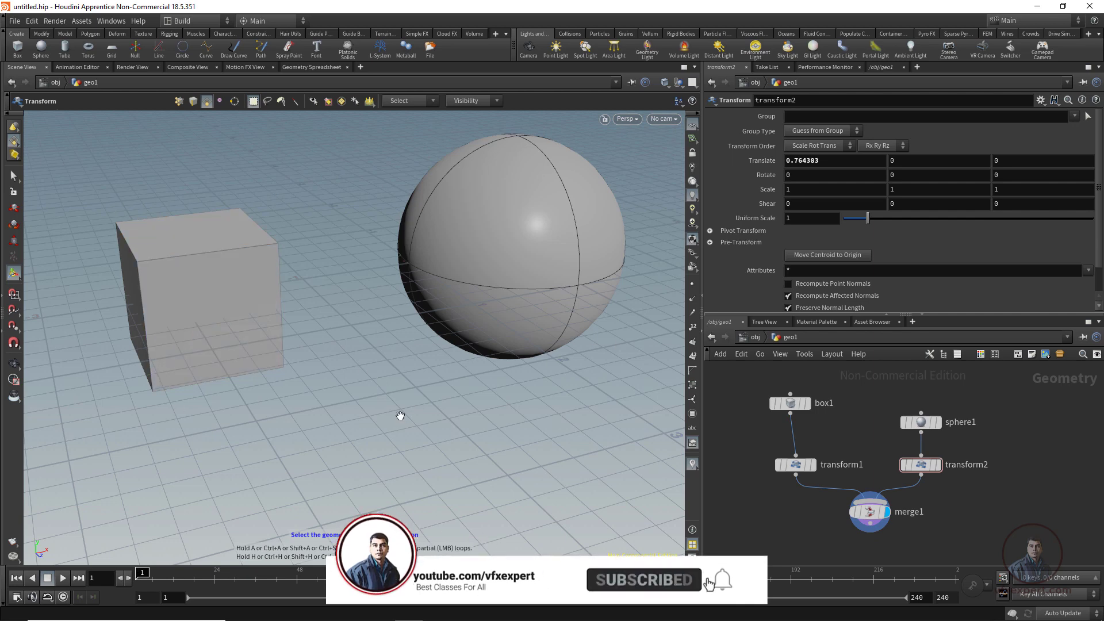
{"action": "left_click_drag", "start_coordinate": [461, 450], "coordinate": [466, 451], "text": "alt"}
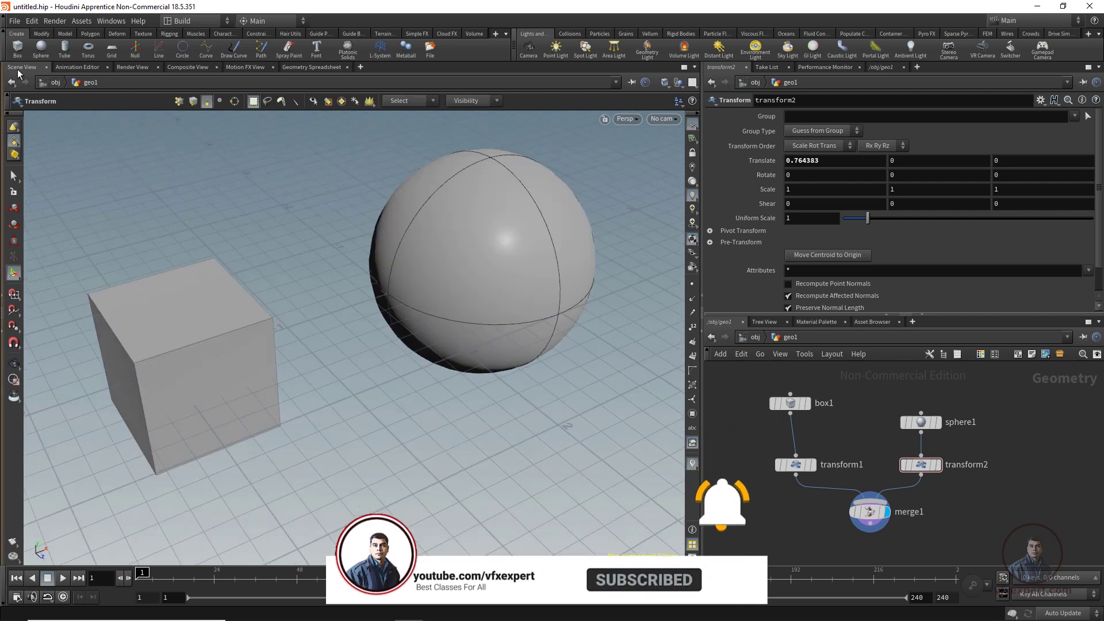
- Compare the rendered image of the merged box and sphere with the scene view
{"action": "left_click", "coordinate": [133, 67]}
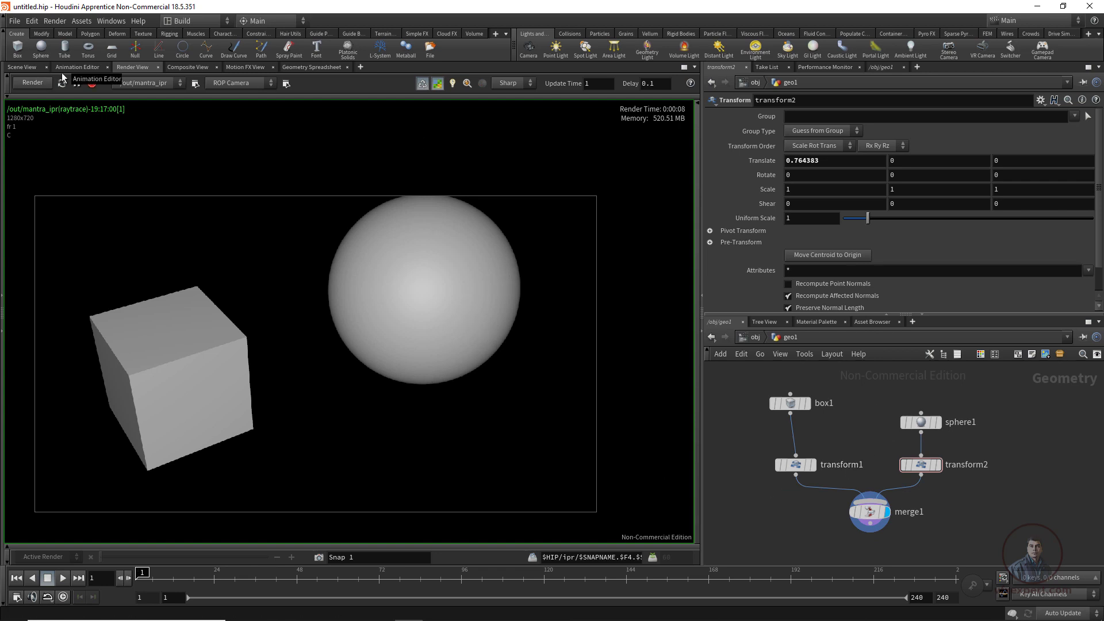
{"action": "left_click", "coordinate": [28, 67]}
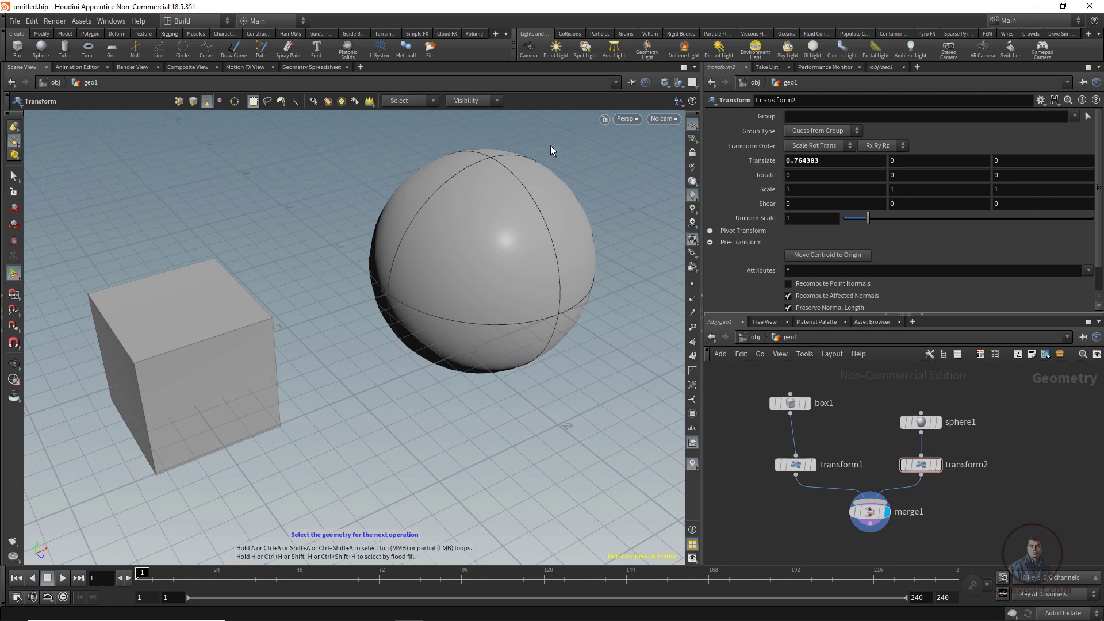
{"action": "left_click", "coordinate": [132, 68]}
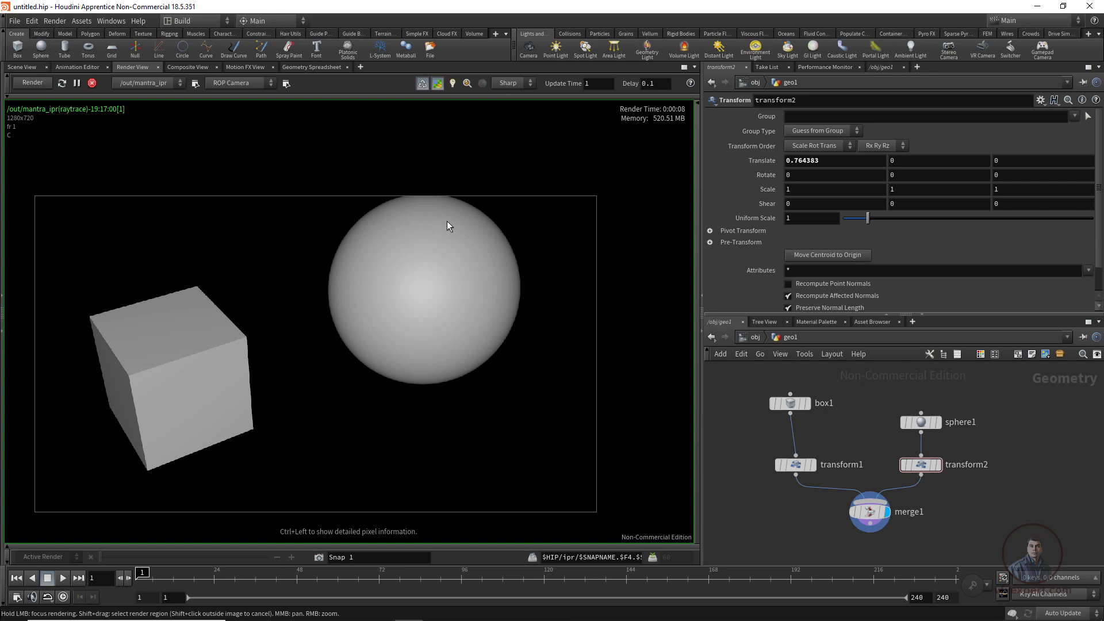
{"action": "left_click", "coordinate": [22, 67]}
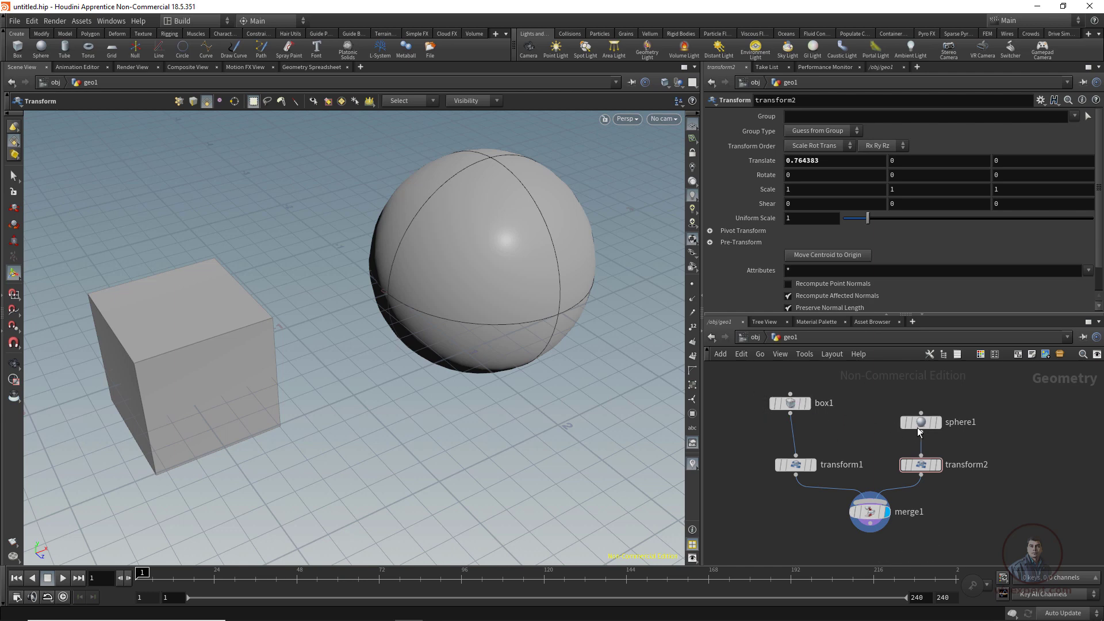
- Set the Render flag on the sphere1 node and check the rendered image
{"action": "mouse_move", "coordinate": [936, 426]}
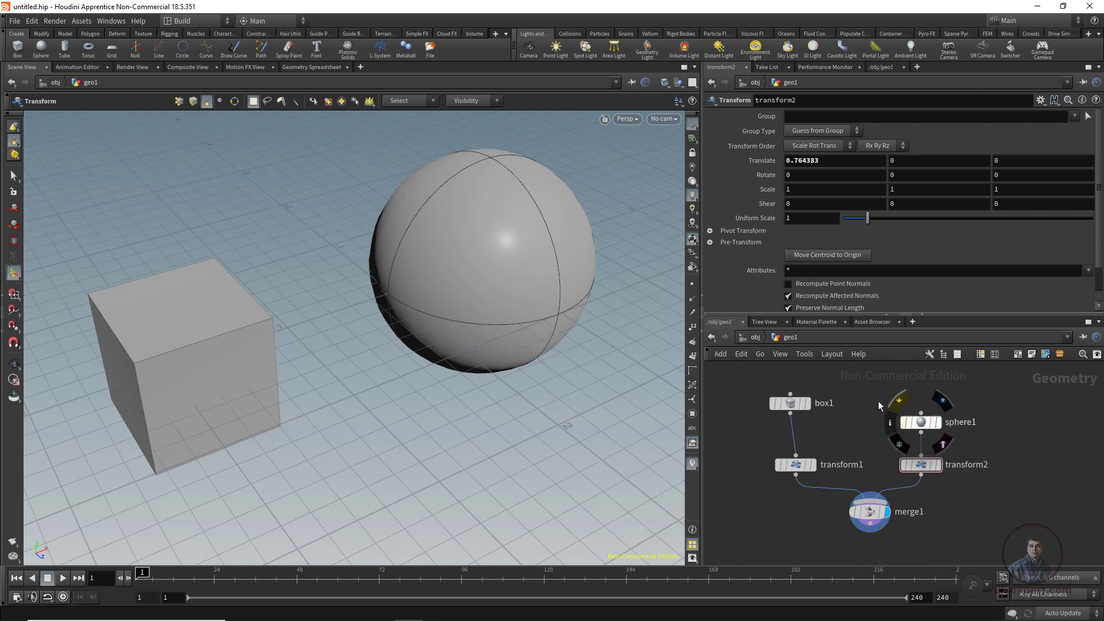
{"action": "right_click", "coordinate": [923, 422]}
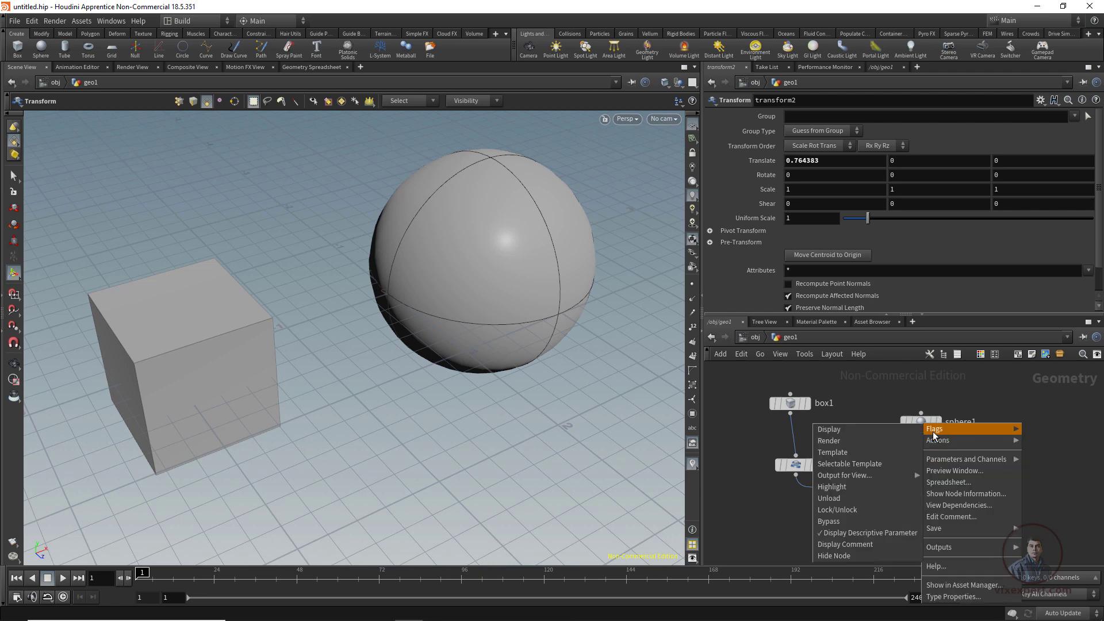
{"action": "left_click", "coordinate": [837, 441]}
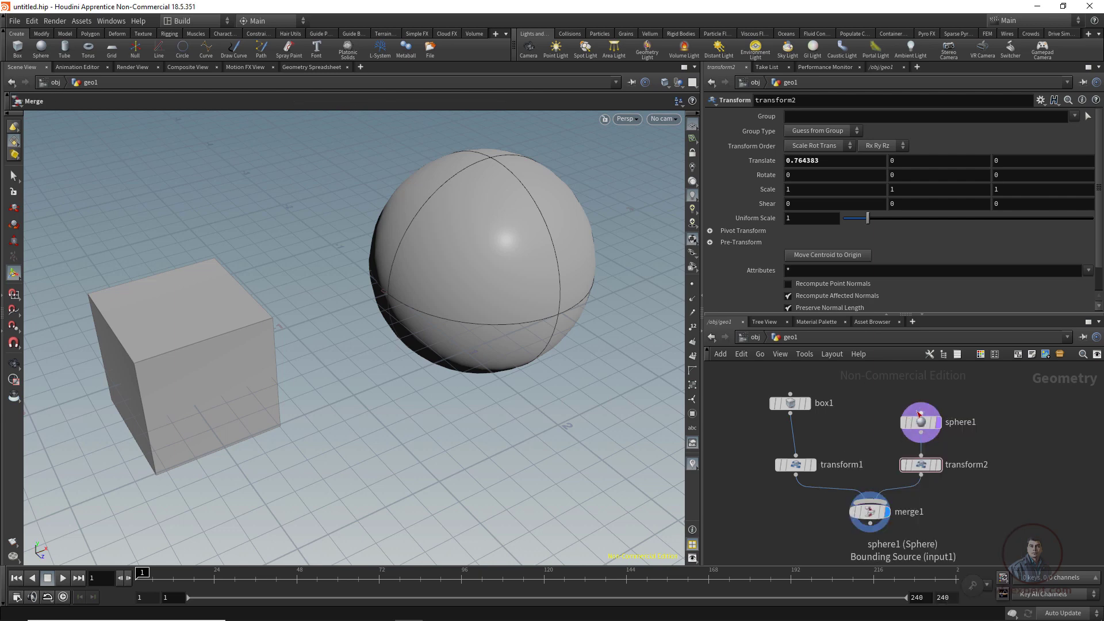
{"action": "mouse_move", "coordinate": [906, 422]}
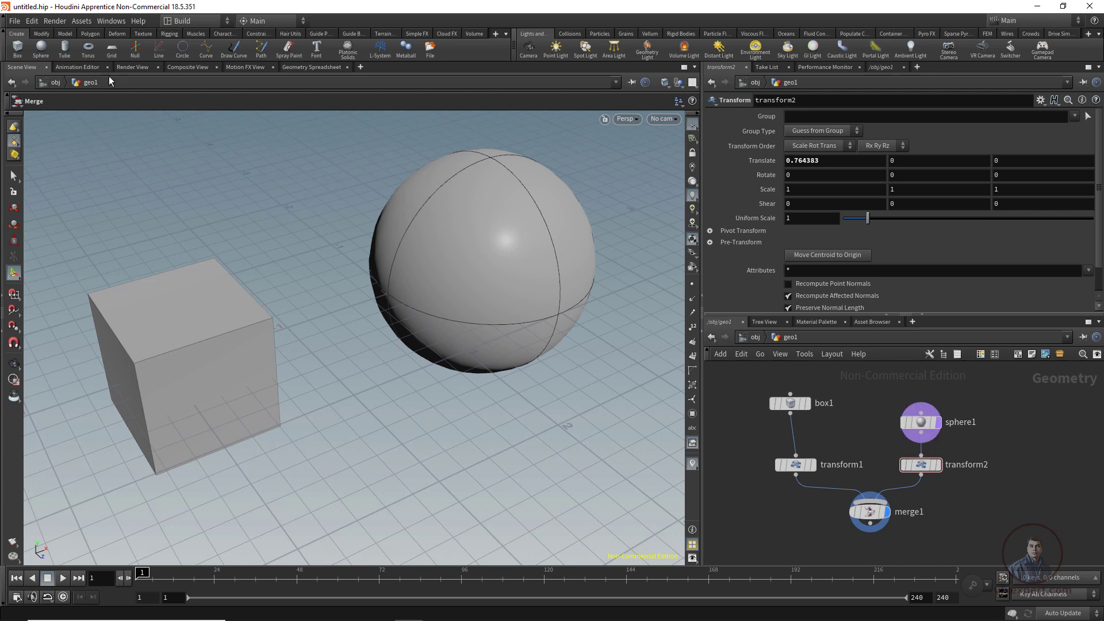
{"action": "left_click", "coordinate": [123, 68]}
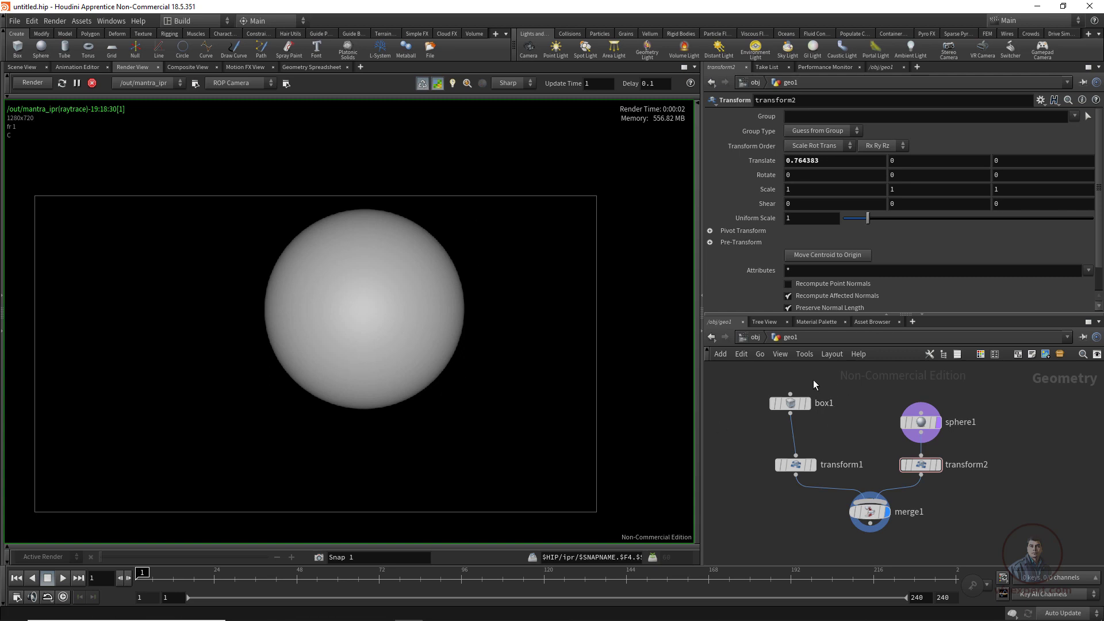
- Set the Render flag on the box1 node, check the rendered image and return to the scene view
{"action": "right_click", "coordinate": [793, 406]}
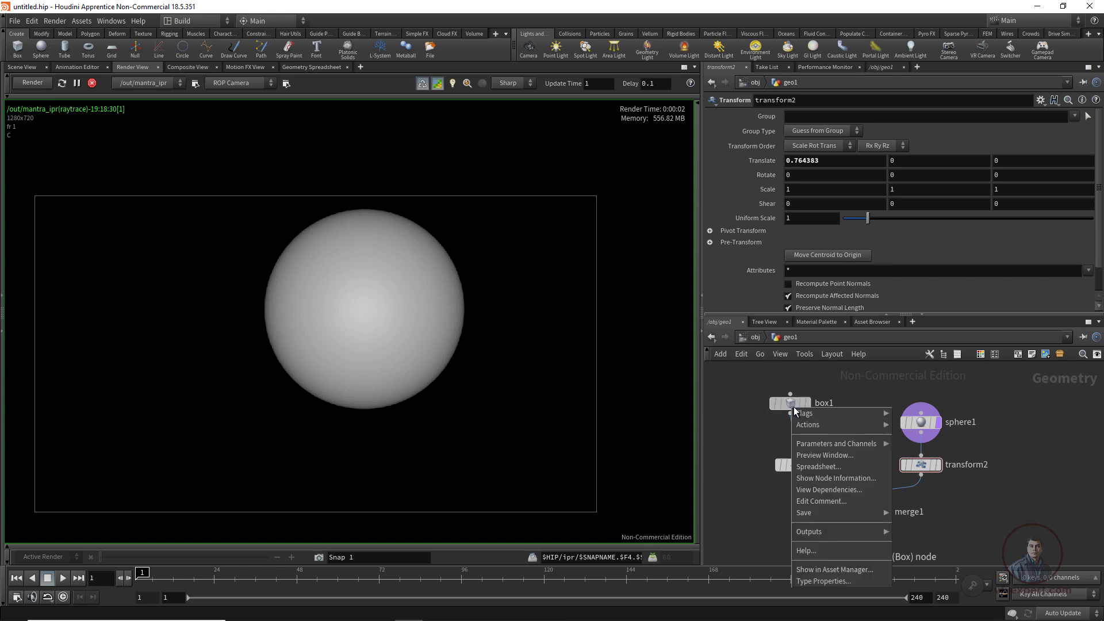
{"action": "mouse_move", "coordinate": [861, 413]}
{"action": "left_click", "coordinate": [903, 415]}
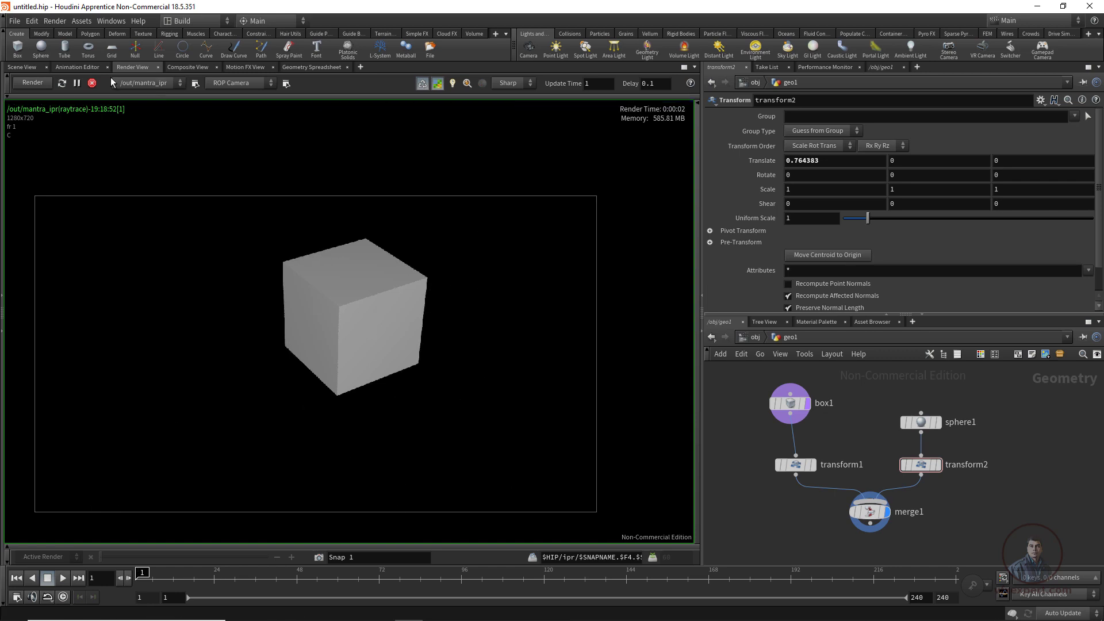
{"action": "left_click", "coordinate": [29, 66]}
{"action": "key", "text": "s"}
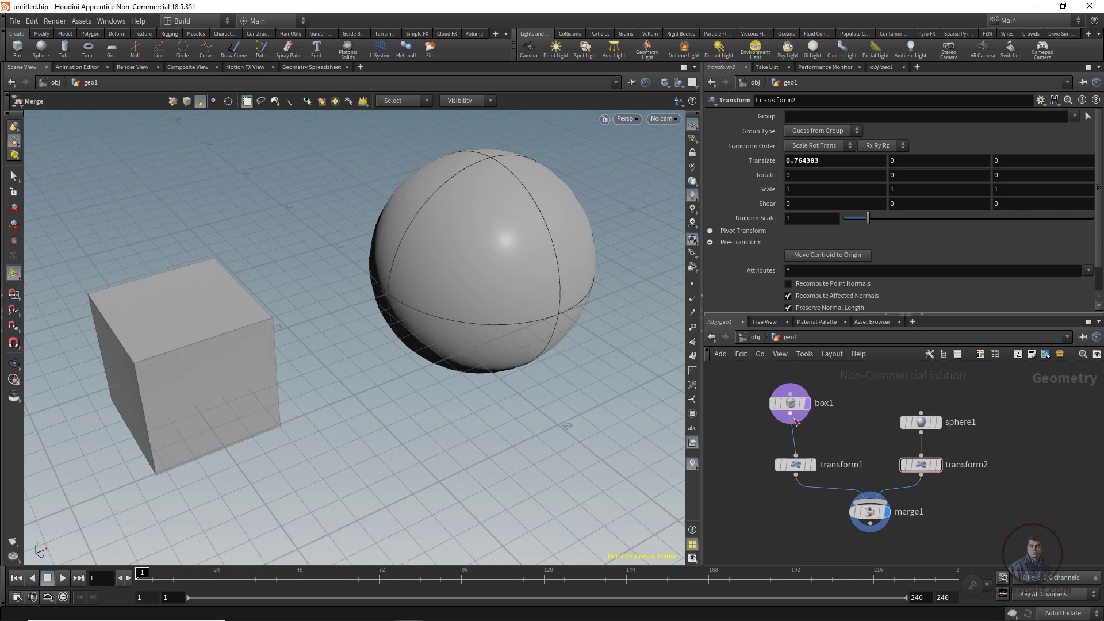
{"action": "mouse_move", "coordinate": [800, 399]}
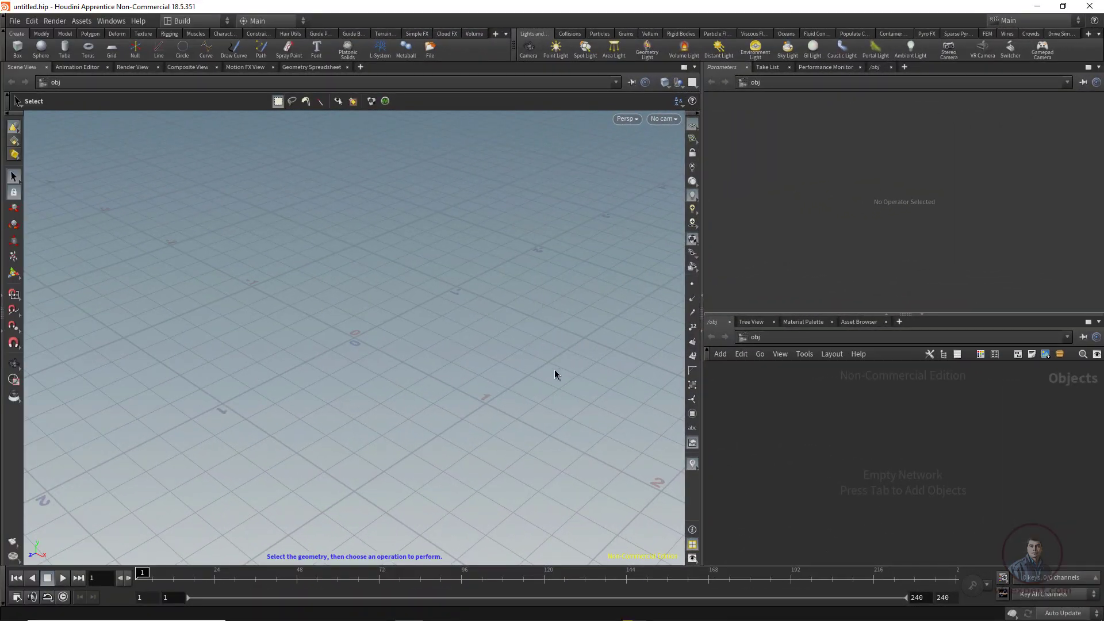
- Create a sphere object at the origin of the empty scene
{"action": "left_click", "coordinate": [41, 48]}
{"action": "key", "text": "Return"}
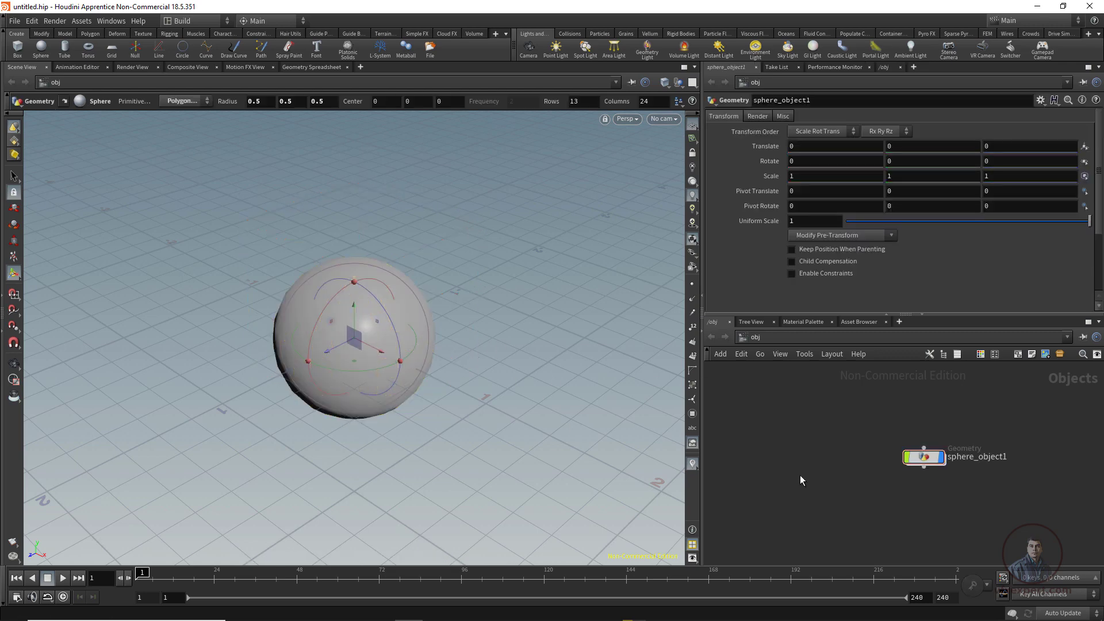
- Select sphere_object1 and apply the Pyro FX Flames effect to it
{"action": "left_click_drag", "start_coordinate": [926, 461], "coordinate": [919, 463]}
{"action": "left_click_drag", "start_coordinate": [737, 398], "coordinate": [954, 510]}
{"action": "left_click", "coordinate": [928, 34]}
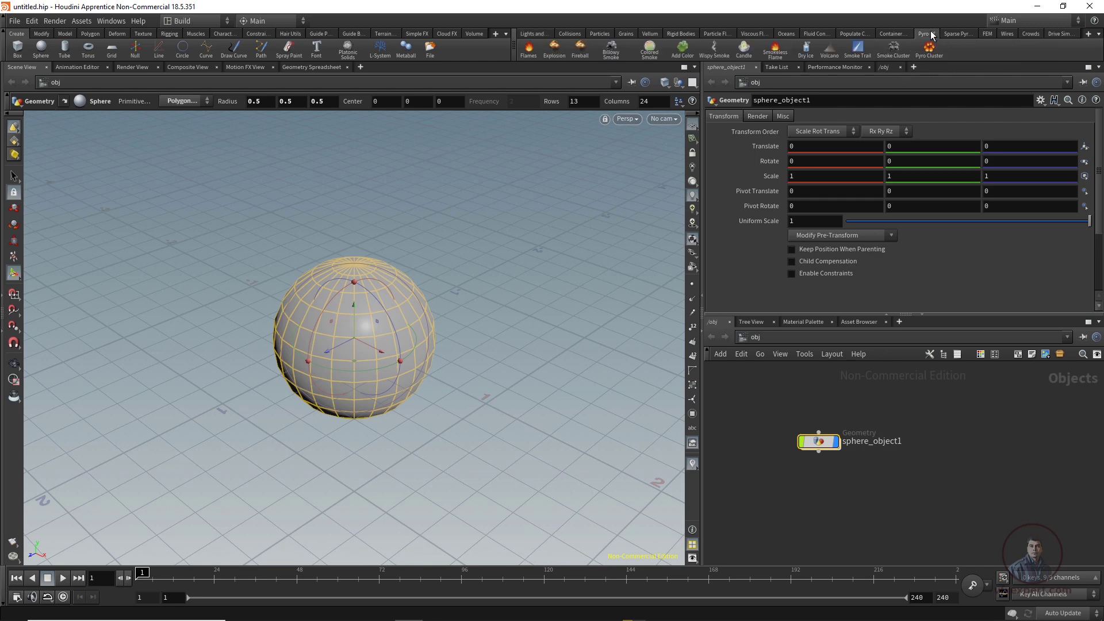
{"action": "left_click", "coordinate": [529, 50]}
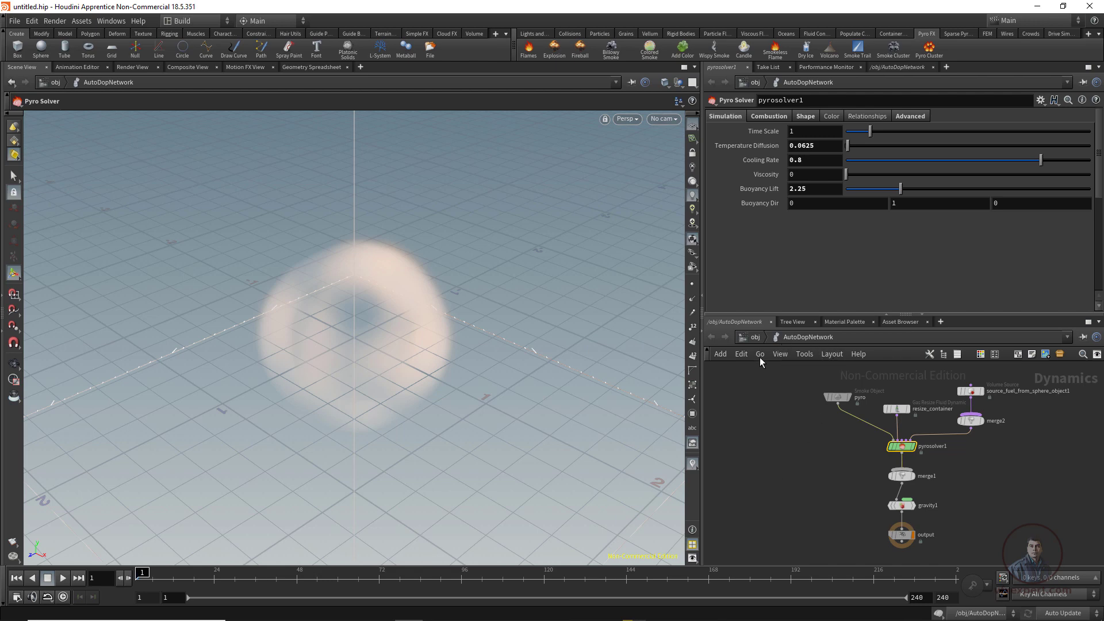
- Return to the object level and shift the AutoDopNetwork node slightly away from pyro_import
{"action": "left_click", "coordinate": [750, 336]}
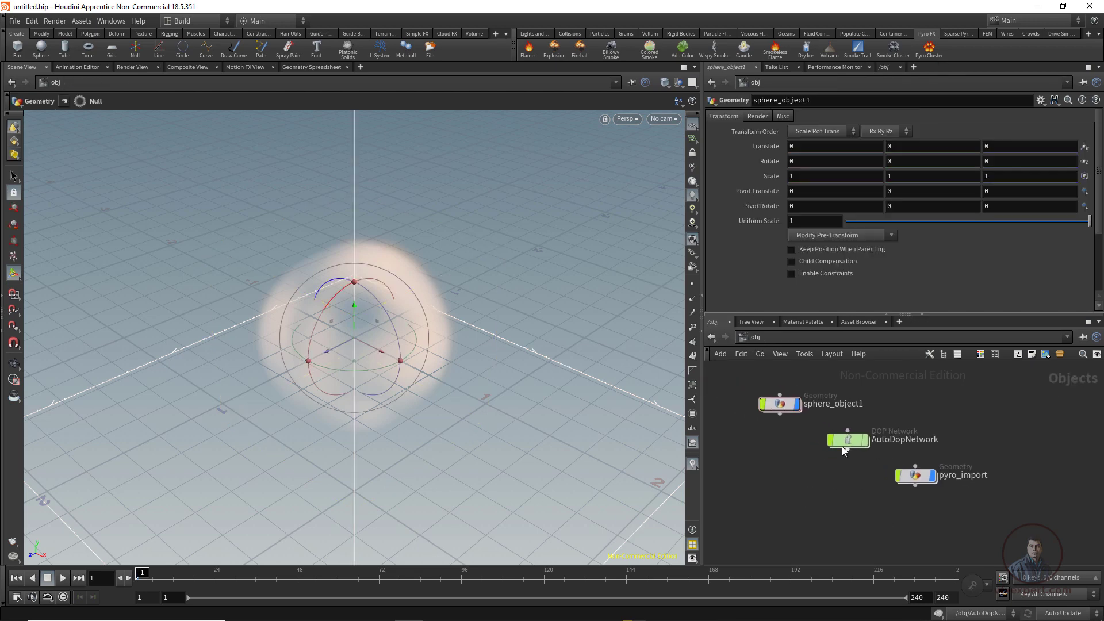
{"action": "mouse_move", "coordinate": [920, 472]}
{"action": "left_click_drag", "start_coordinate": [856, 443], "coordinate": [844, 442]}
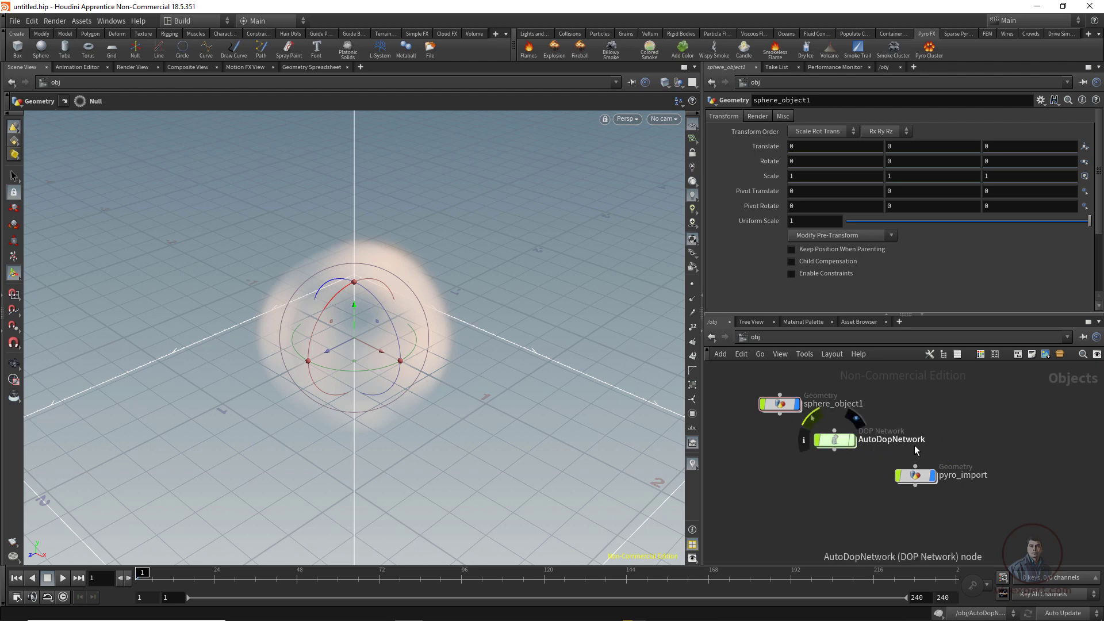
{"action": "mouse_move", "coordinate": [955, 487]}
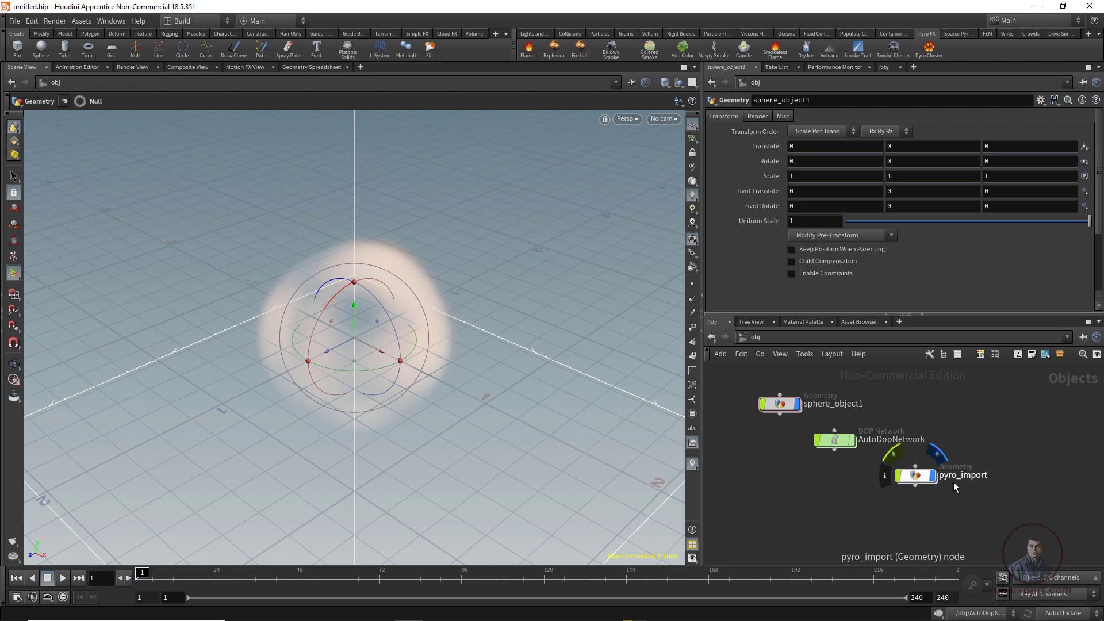
{"action": "left_click", "coordinate": [786, 413]}
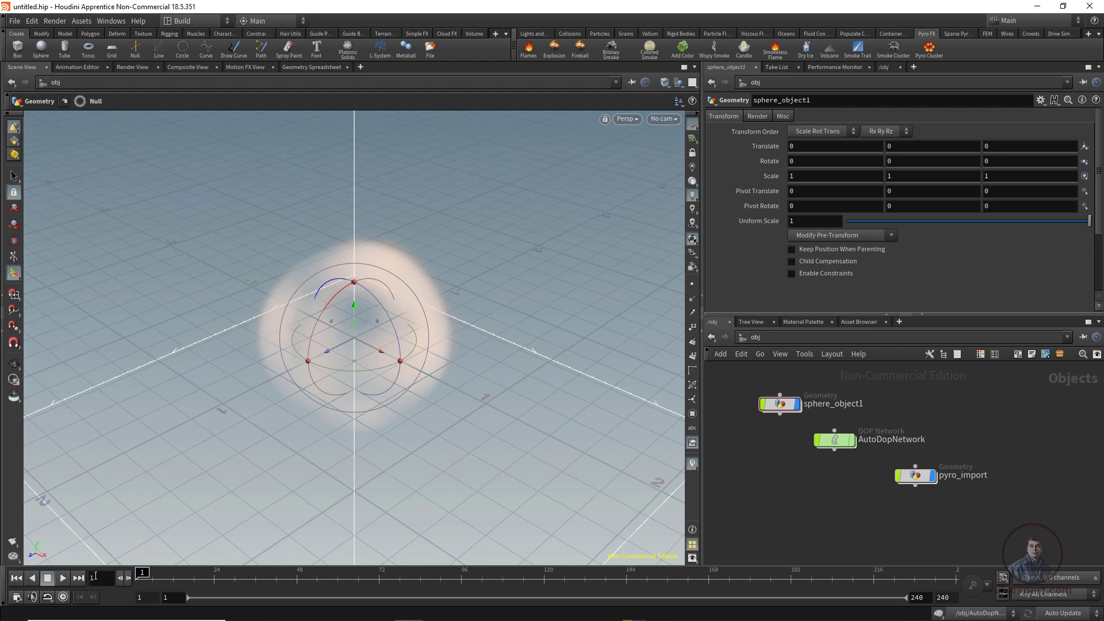
- Play the flame simulation from frame 1 and stop it at frame 81
{"action": "left_click", "coordinate": [64, 578]}
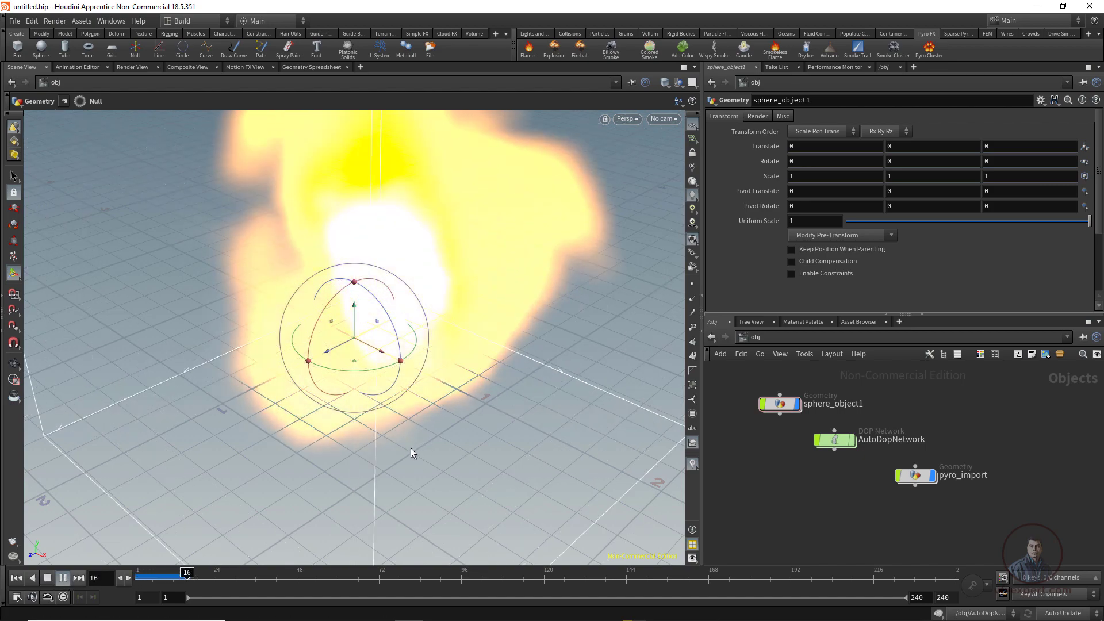
{"action": "key", "text": "Escape"}
{"action": "scroll", "coordinate": [447, 476], "scroll_direction": "down", "scroll_amount": 2}
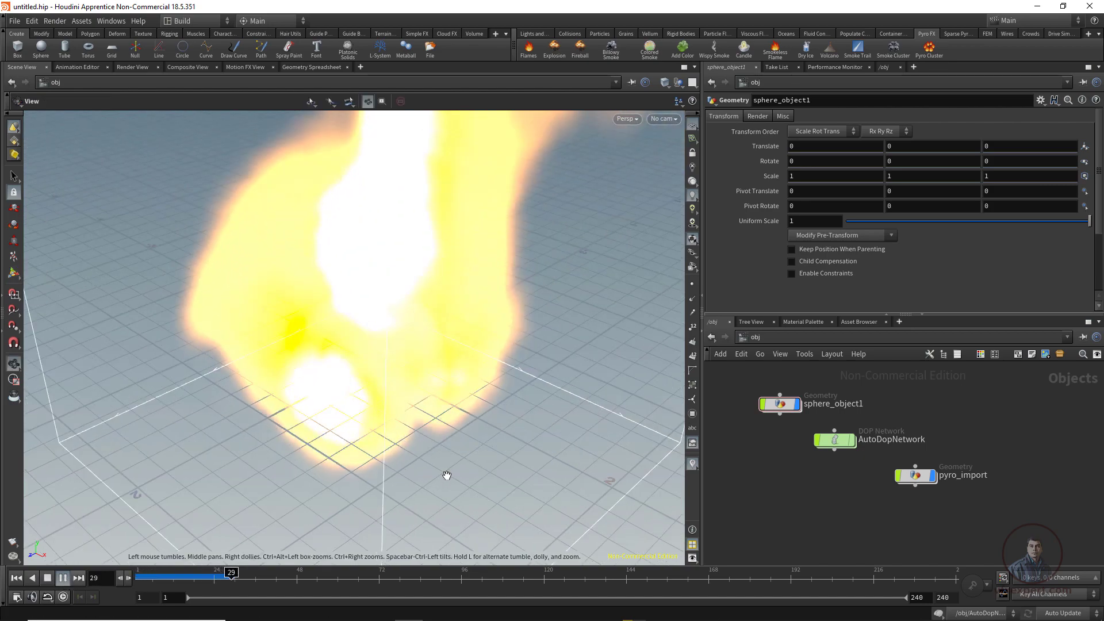
{"action": "scroll", "coordinate": [447, 476], "scroll_direction": "down", "scroll_amount": 5}
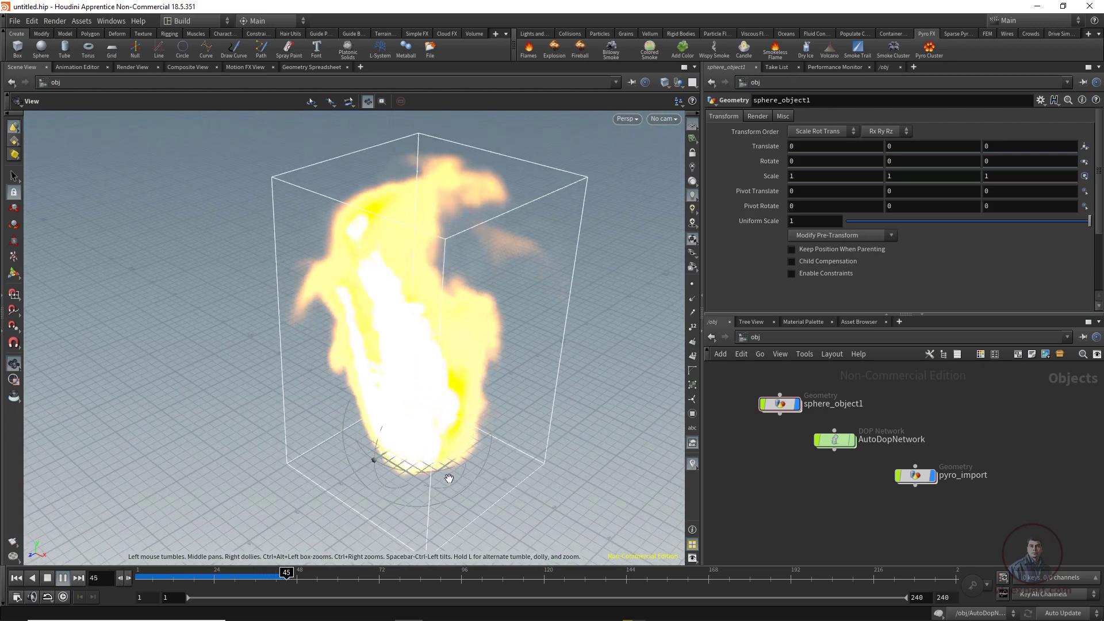
{"action": "scroll", "coordinate": [449, 479], "scroll_direction": "down", "scroll_amount": 1}
{"action": "left_click_drag", "start_coordinate": [517, 488], "coordinate": [528, 441]}
{"action": "key", "text": "Return"}
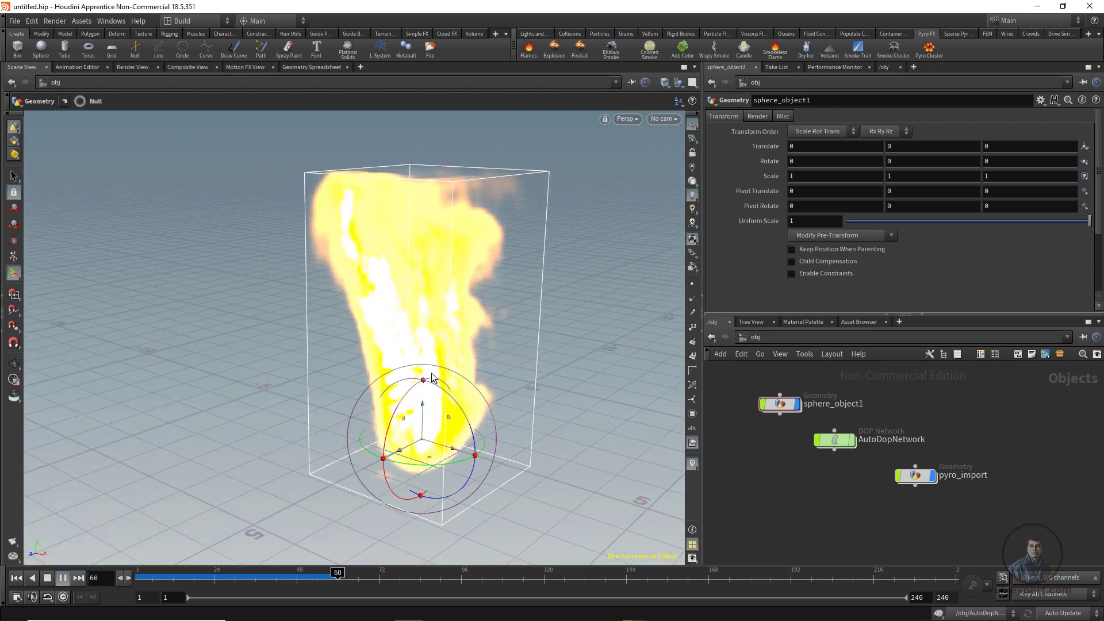
{"action": "left_click", "coordinate": [57, 580]}
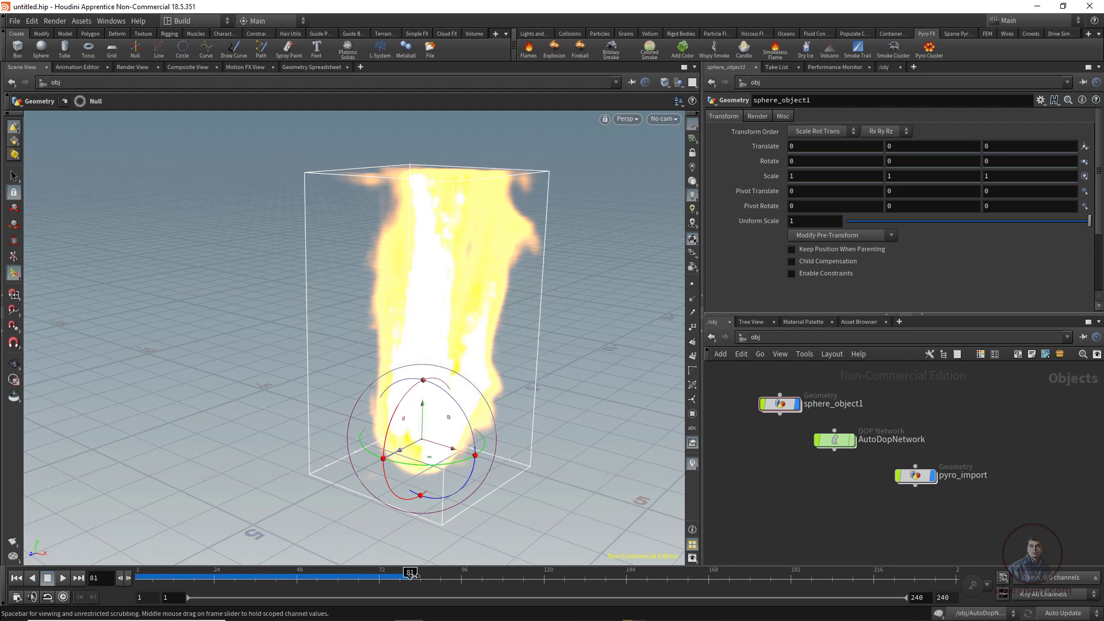
- Scrub the timeline back to frame 22 and replay the flames up to frame 70
{"action": "left_click_drag", "start_coordinate": [409, 572], "coordinate": [207, 572]}
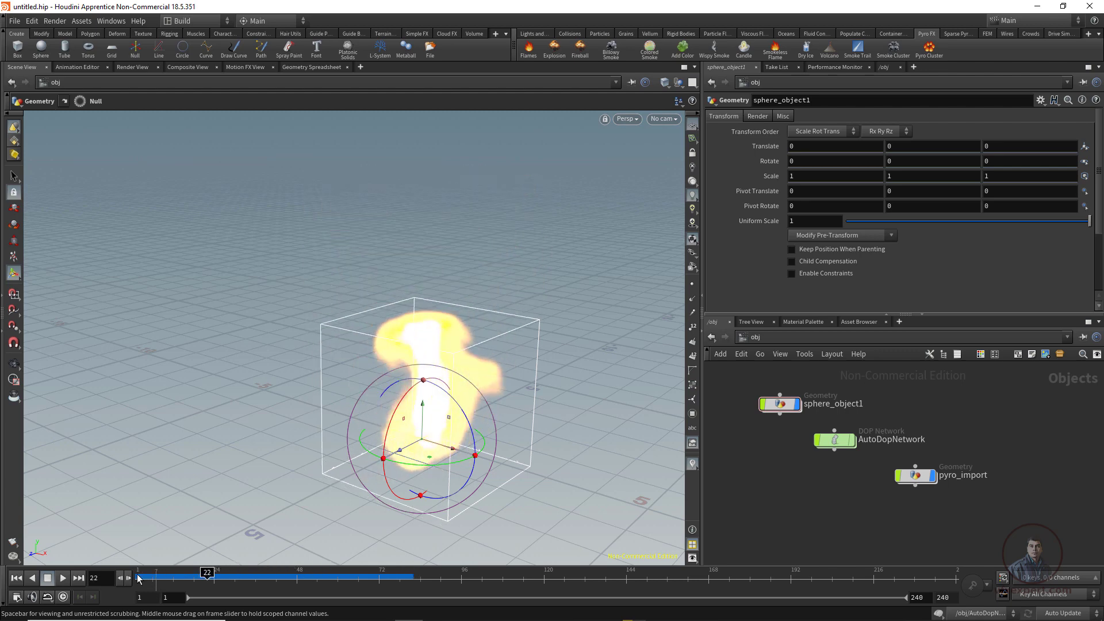
{"action": "left_click", "coordinate": [63, 578]}
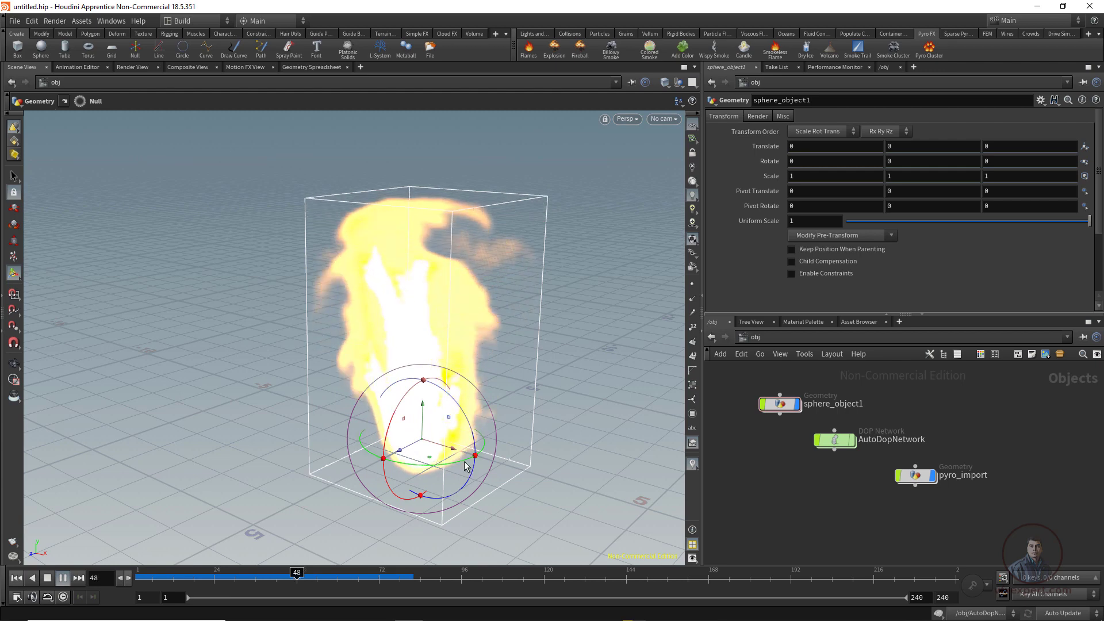
{"action": "left_click", "coordinate": [65, 578]}
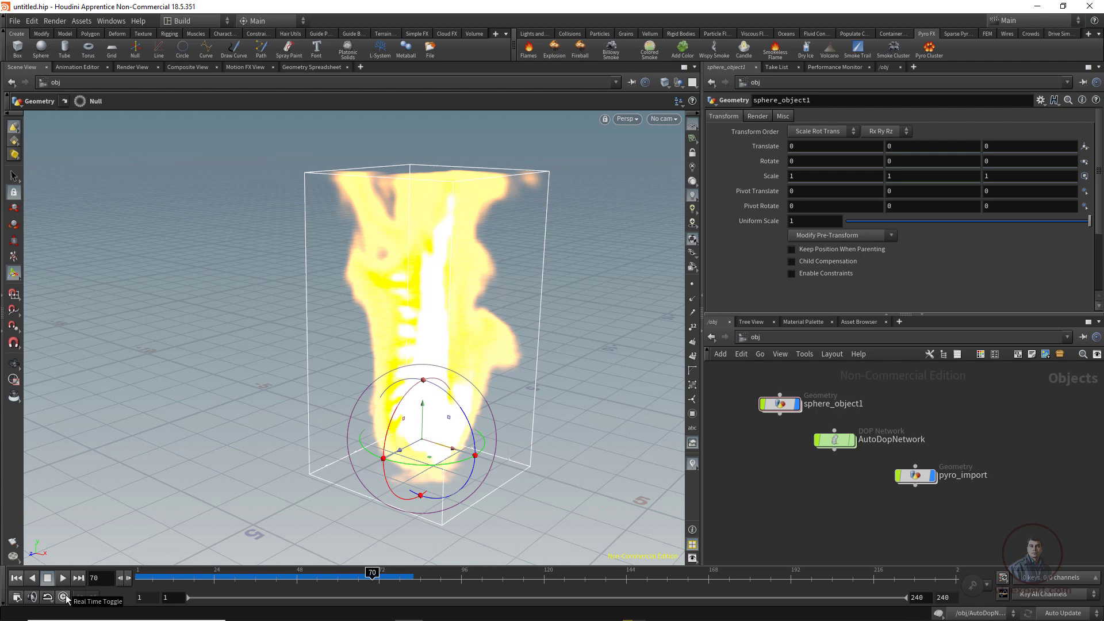
- Turn on real-time playback and play the flames from the first frame, stopping at frame 113
{"action": "left_click", "coordinate": [16, 578]}
{"action": "left_click", "coordinate": [63, 578]}
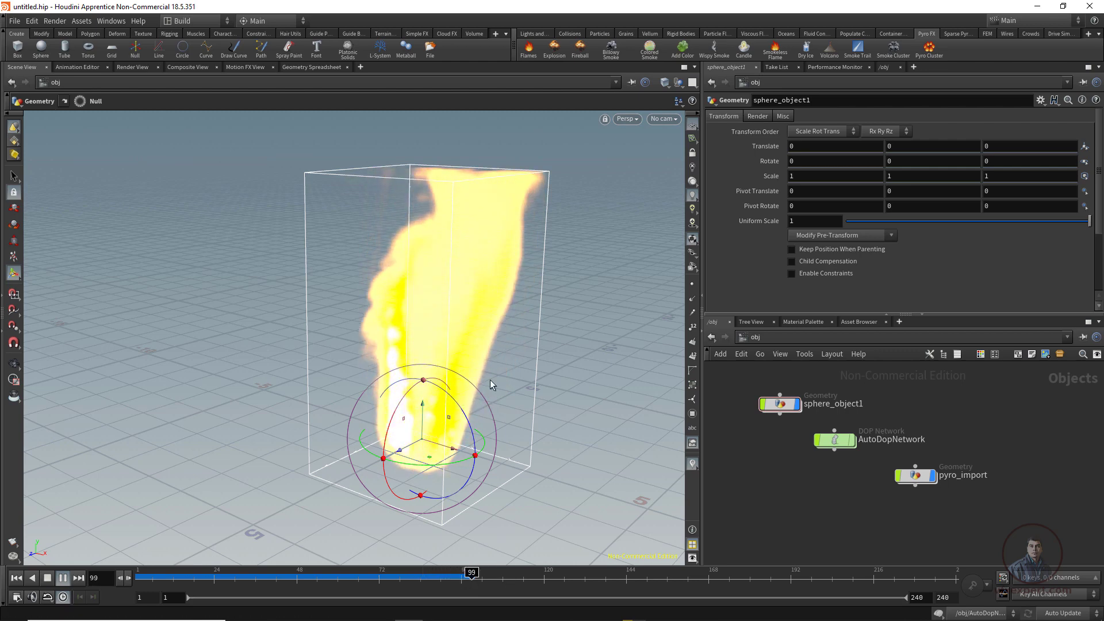
{"action": "left_click", "coordinate": [48, 577]}
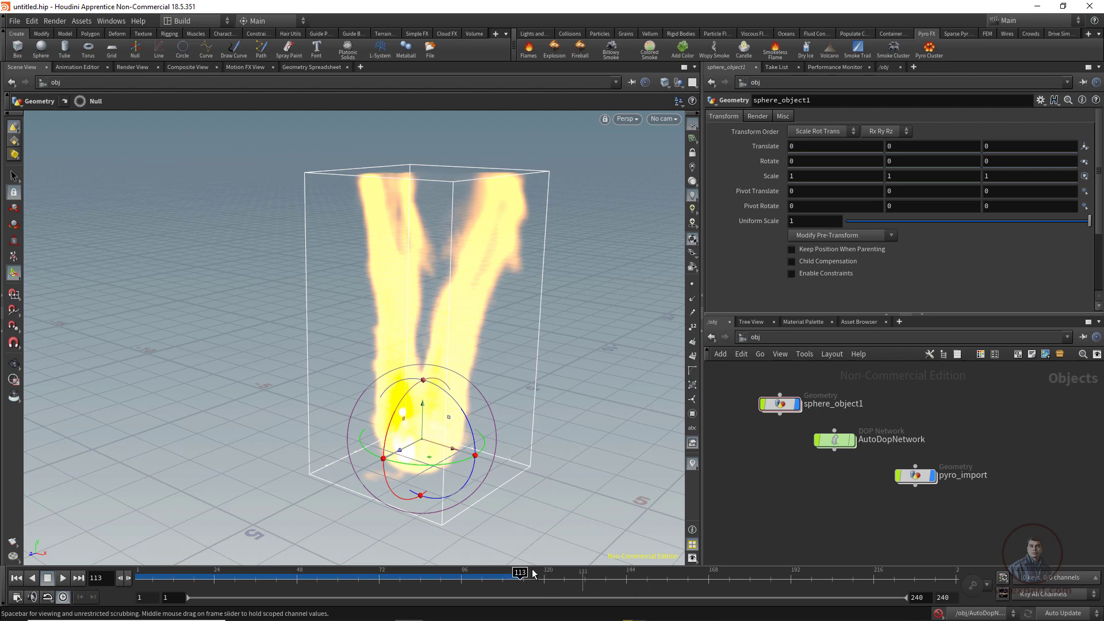
- Replay the cached flame frames from frame 1 with the dynamics simulation disabled
{"action": "left_click", "coordinate": [62, 578]}
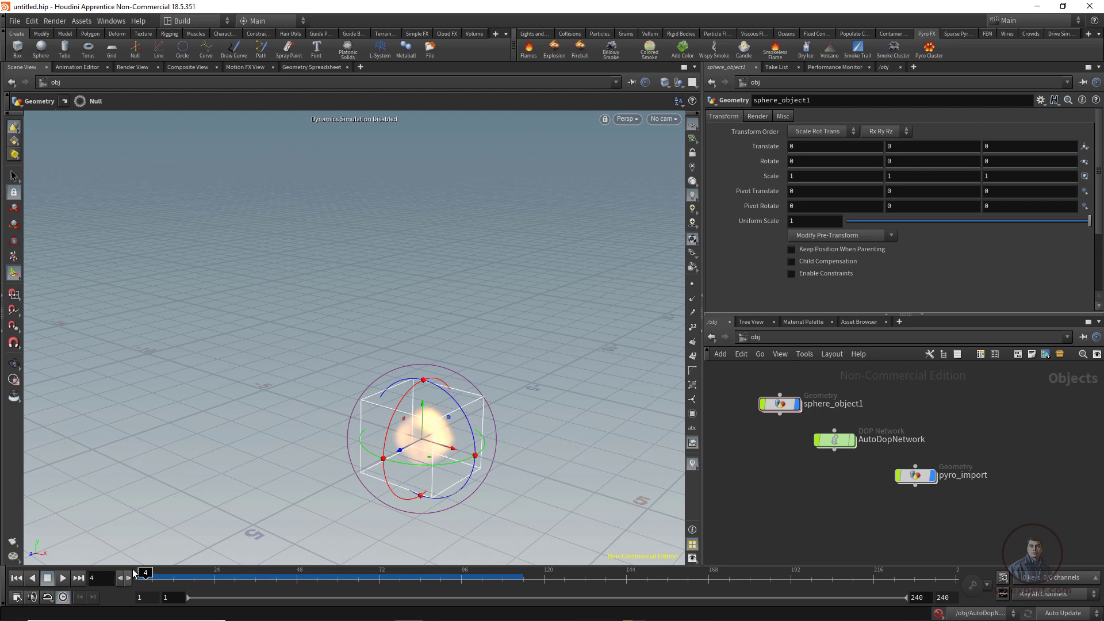
{"action": "left_click", "coordinate": [15, 578]}
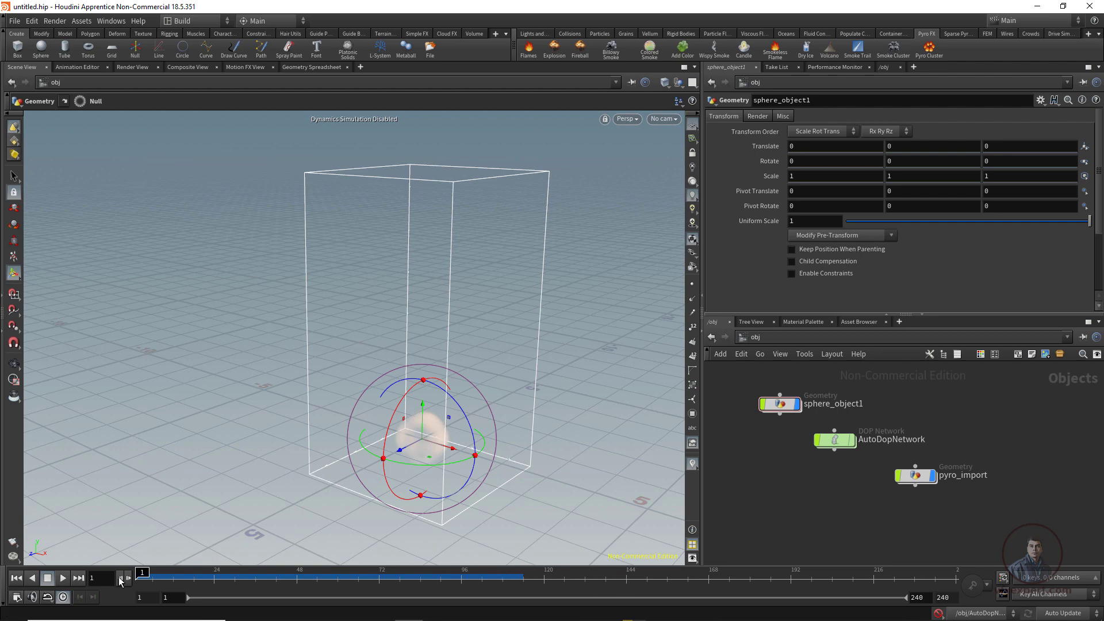
{"action": "left_click", "coordinate": [63, 578]}
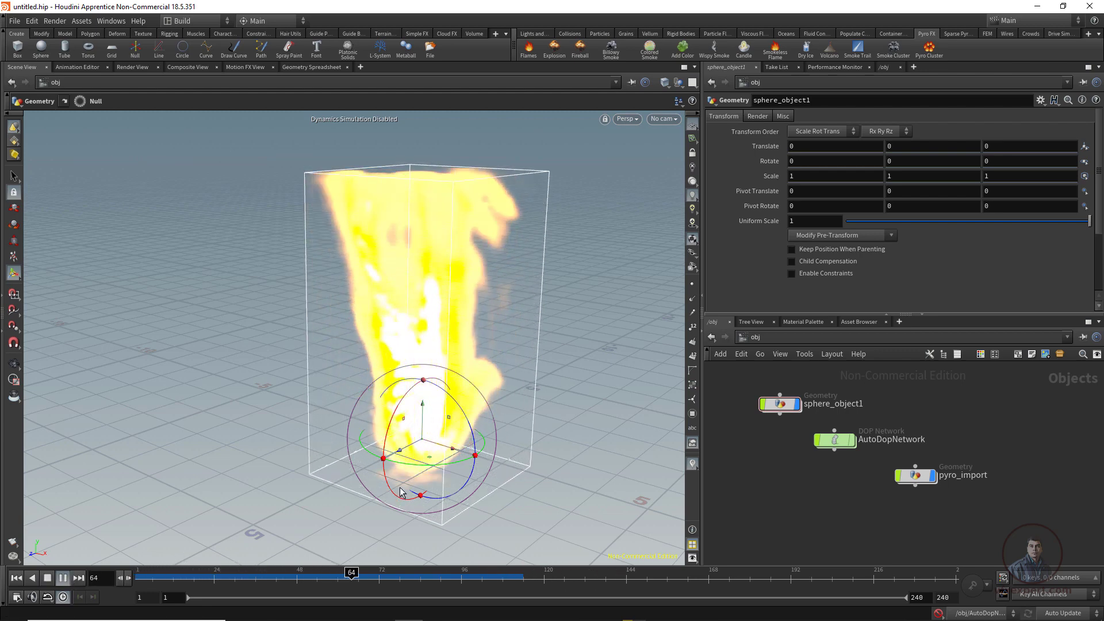
- Re-enable the dynamics simulation at frame 113 and play on to frame 146
{"action": "mouse_move", "coordinate": [568, 572]}
{"action": "left_mouse_down"}
{"action": "mouse_move", "coordinate": [639, 571]}
{"action": "mouse_move", "coordinate": [521, 575]}
{"action": "left_mouse_up"}
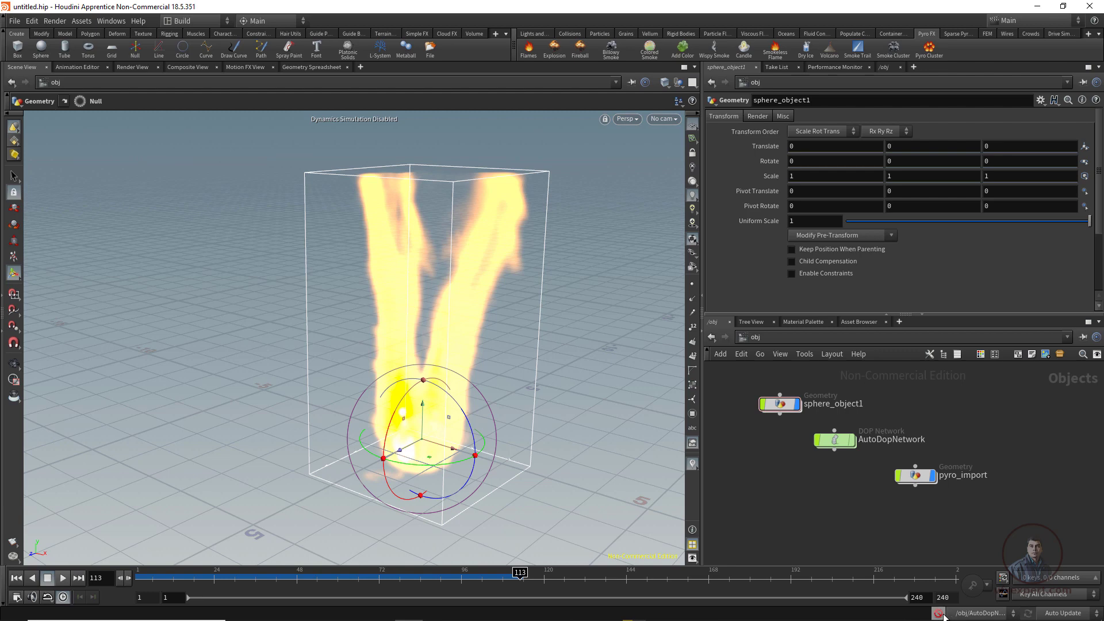
{"action": "left_click", "coordinate": [64, 578]}
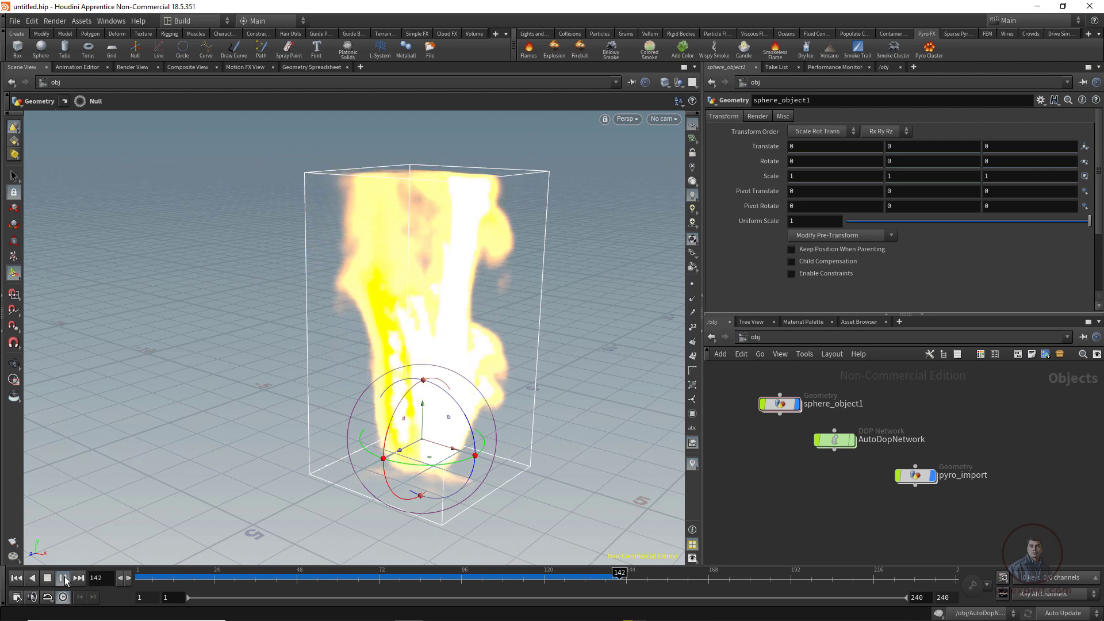
{"action": "left_click", "coordinate": [64, 578]}
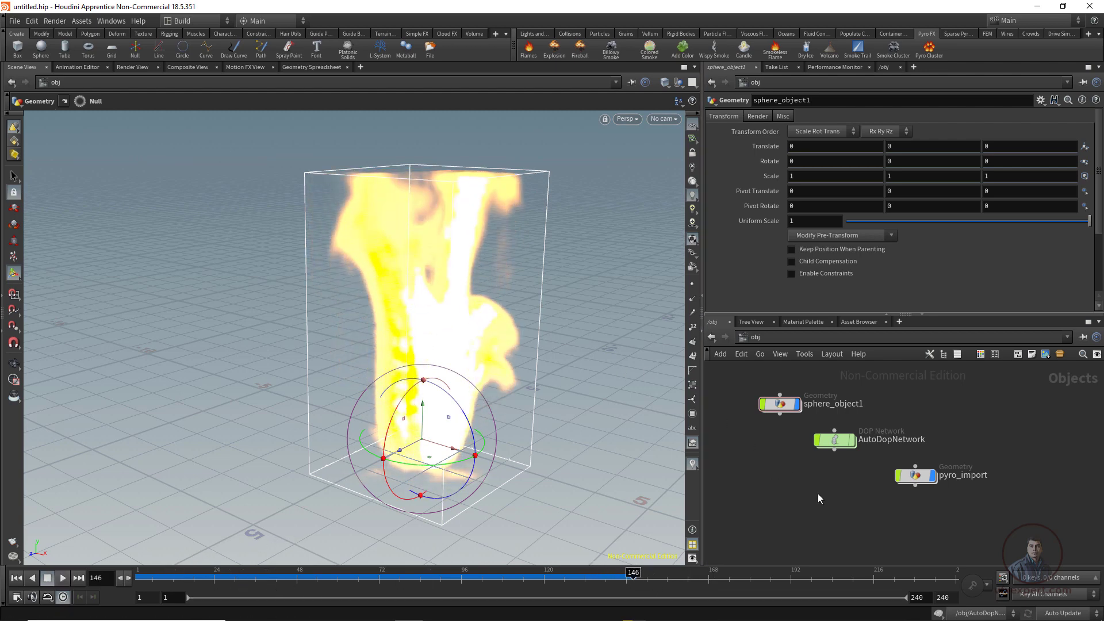
- Reset the AutoDopNetwork simulation at frame 1 and disable the dynamics simulation
{"action": "left_click_drag", "start_coordinate": [792, 471], "coordinate": [923, 426]}
{"action": "left_click", "coordinate": [780, 460]}
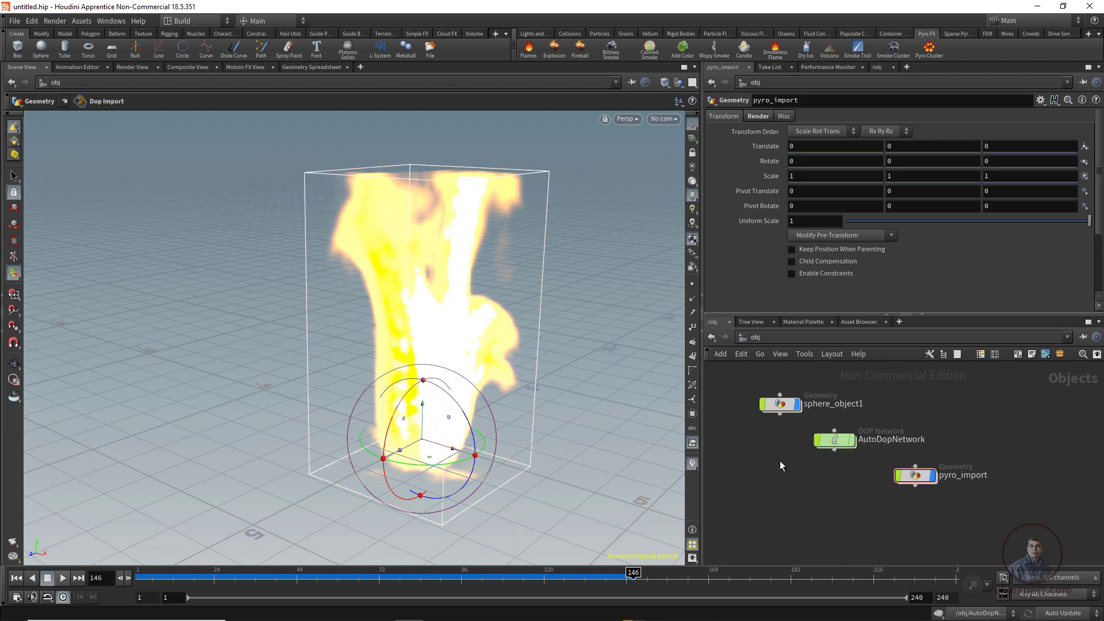
{"action": "left_click_drag", "start_coordinate": [779, 461], "coordinate": [835, 445]}
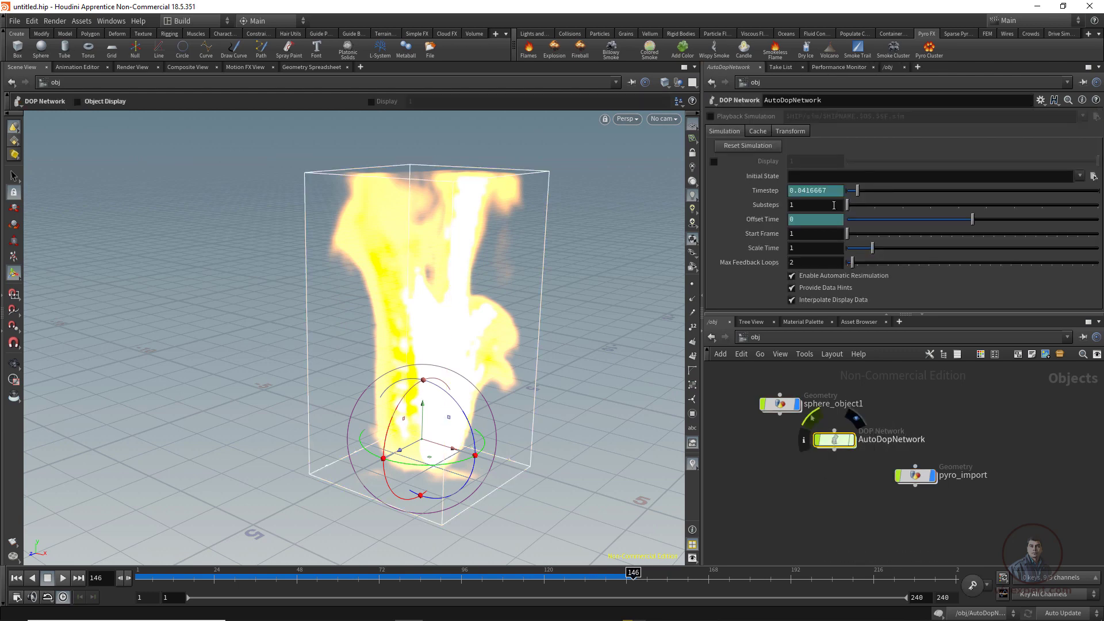
{"action": "left_click", "coordinate": [741, 146]}
{"action": "left_click", "coordinate": [19, 579]}
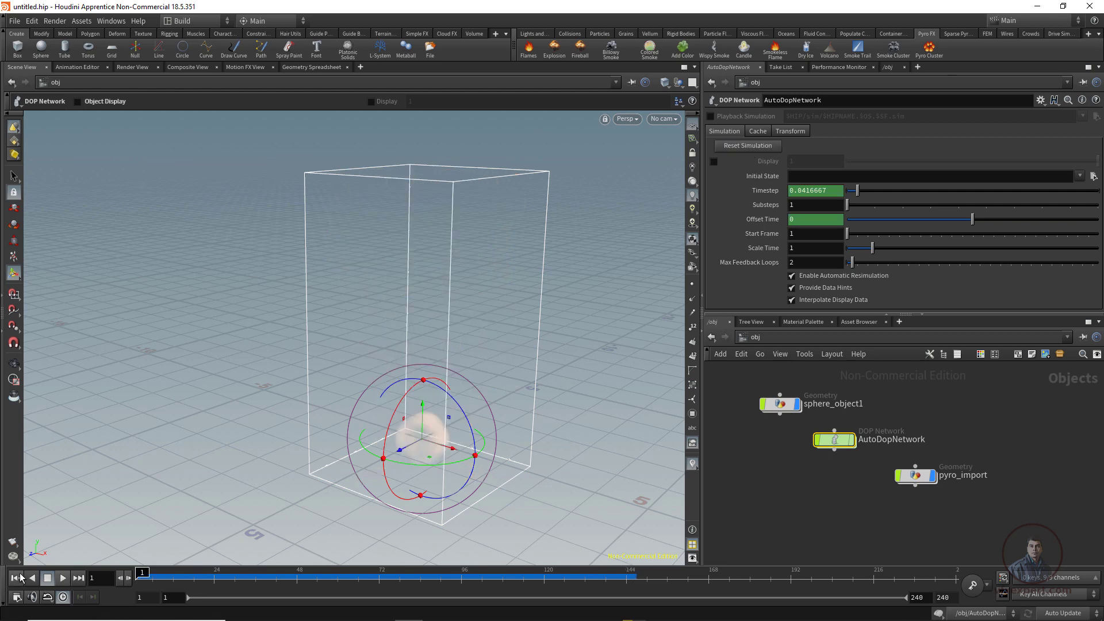
{"action": "left_click", "coordinate": [757, 147]}
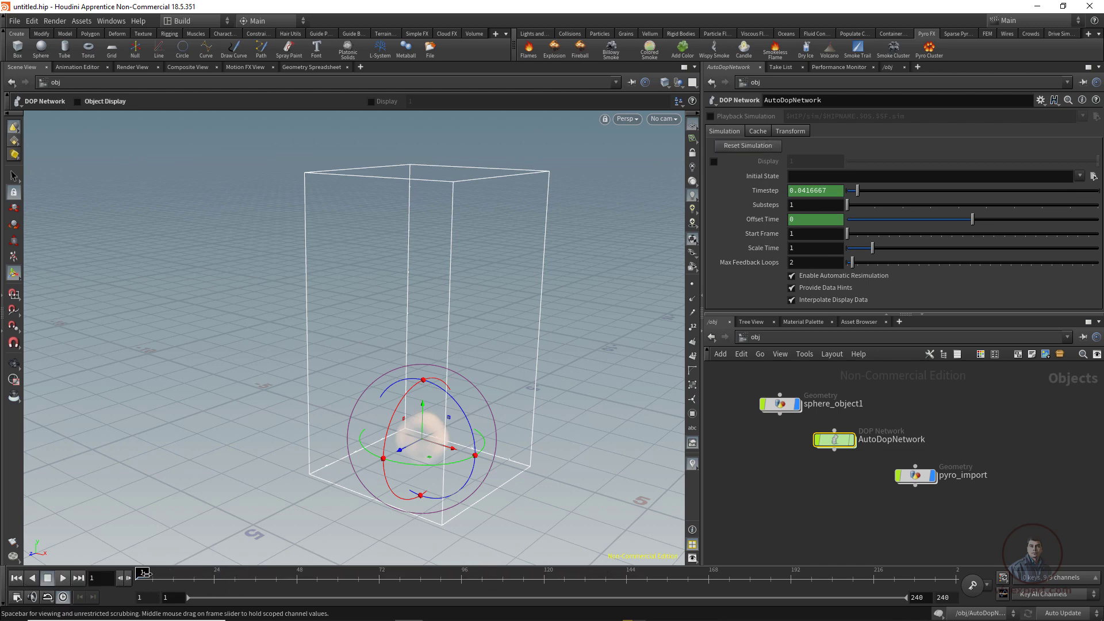
{"action": "left_click_drag", "start_coordinate": [146, 574], "coordinate": [141, 574]}
{"action": "left_click", "coordinate": [938, 613]}
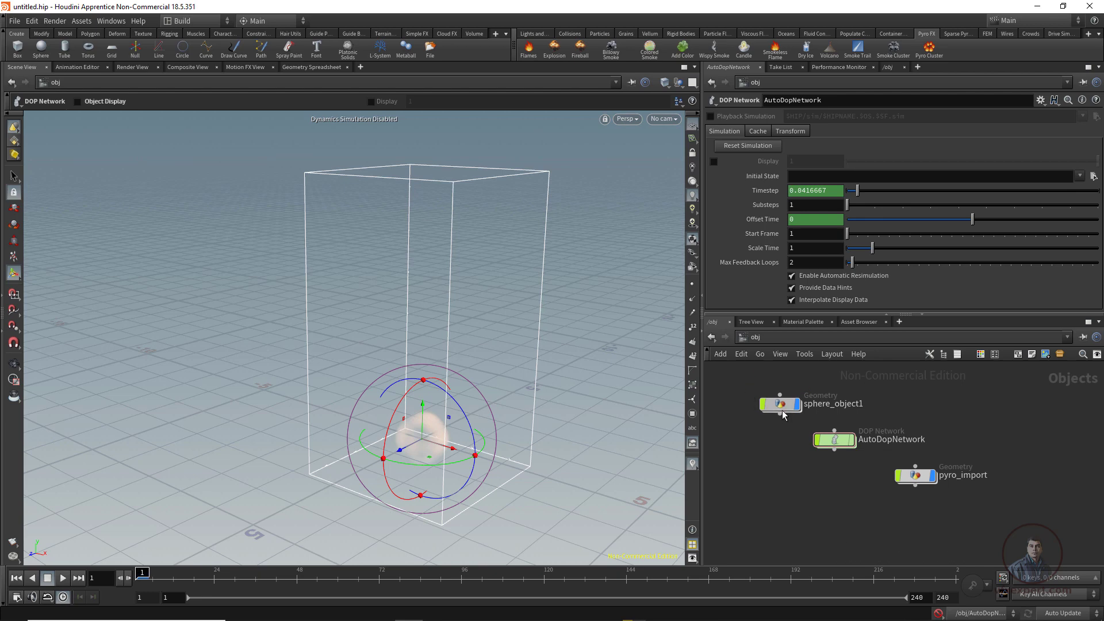
- Move the sphere_object1 node slightly away from AutoDopNetwork and open its geometry network
{"action": "left_click_drag", "start_coordinate": [789, 409], "coordinate": [774, 414]}
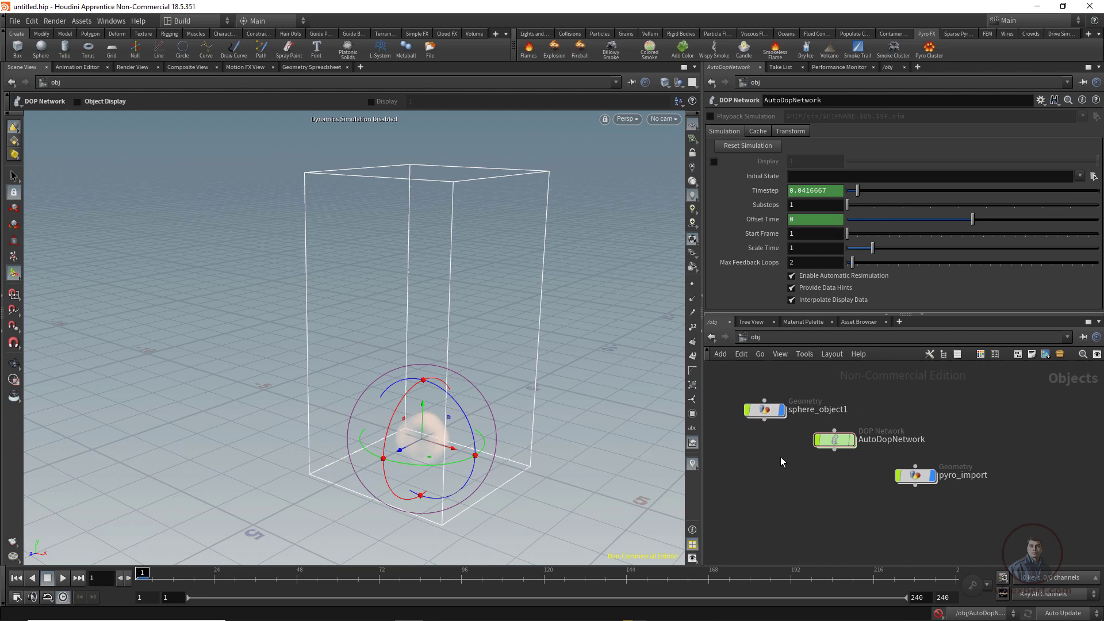
{"action": "left_click", "coordinate": [770, 412]}
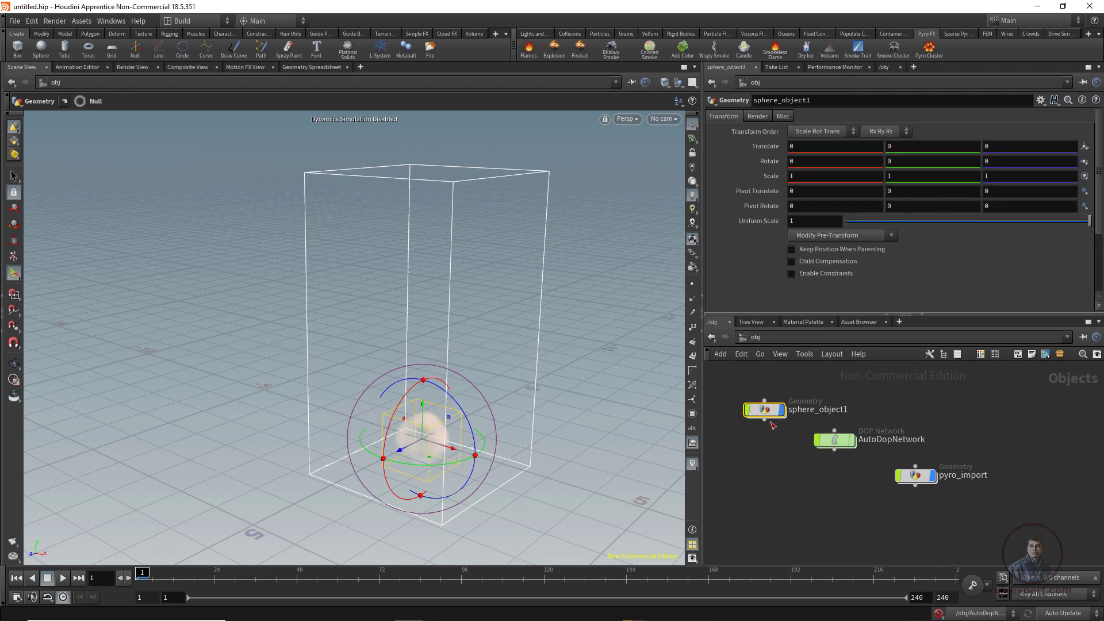
{"action": "double_click", "coordinate": [765, 411]}
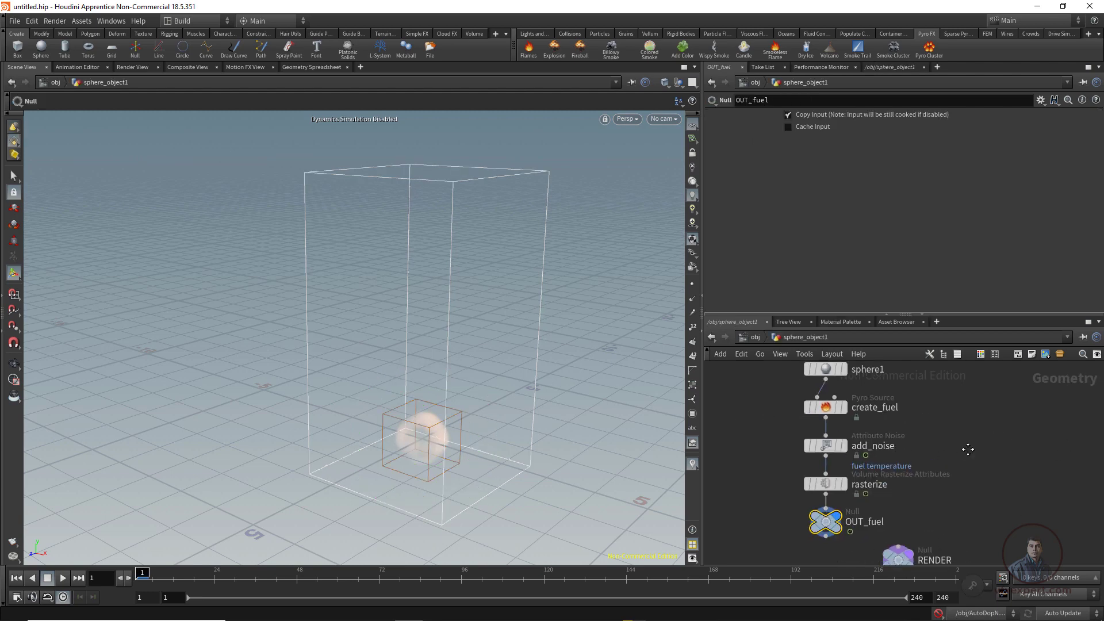
- Rearrange the fuel source nodes and space sphere1 farther above create_fuel
{"action": "scroll", "coordinate": [832, 399], "scroll_direction": "up", "scroll_amount": 2}
{"action": "left_click_drag", "start_coordinate": [785, 382], "coordinate": [957, 560]}
{"action": "left_click_drag", "start_coordinate": [923, 472], "coordinate": [927, 509]}
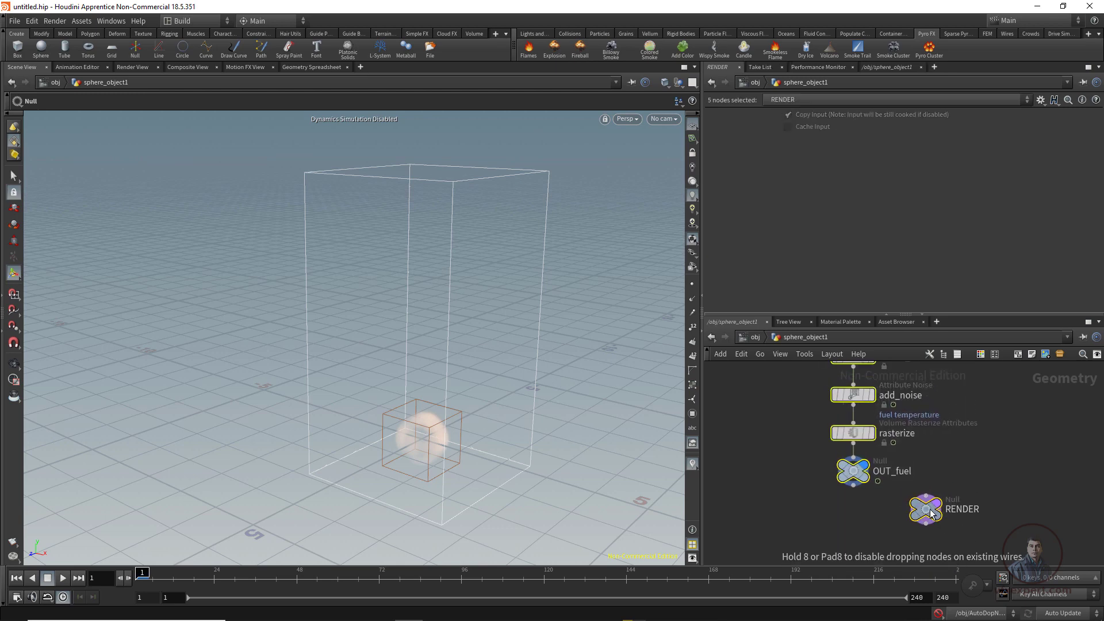
{"action": "middle_click_drag", "start_coordinate": [976, 431], "coordinate": [914, 477]}
{"action": "scroll", "coordinate": [961, 468], "scroll_direction": "down", "scroll_amount": 2}
{"action": "left_click", "coordinate": [854, 422]}
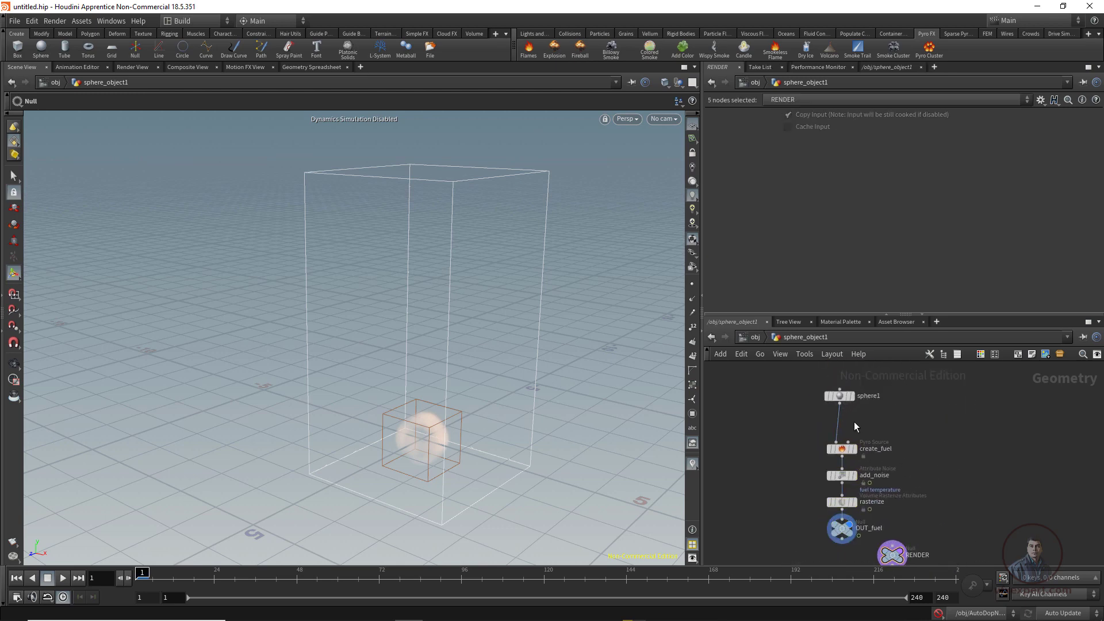
{"action": "left_click_drag", "start_coordinate": [845, 397], "coordinate": [841, 396]}
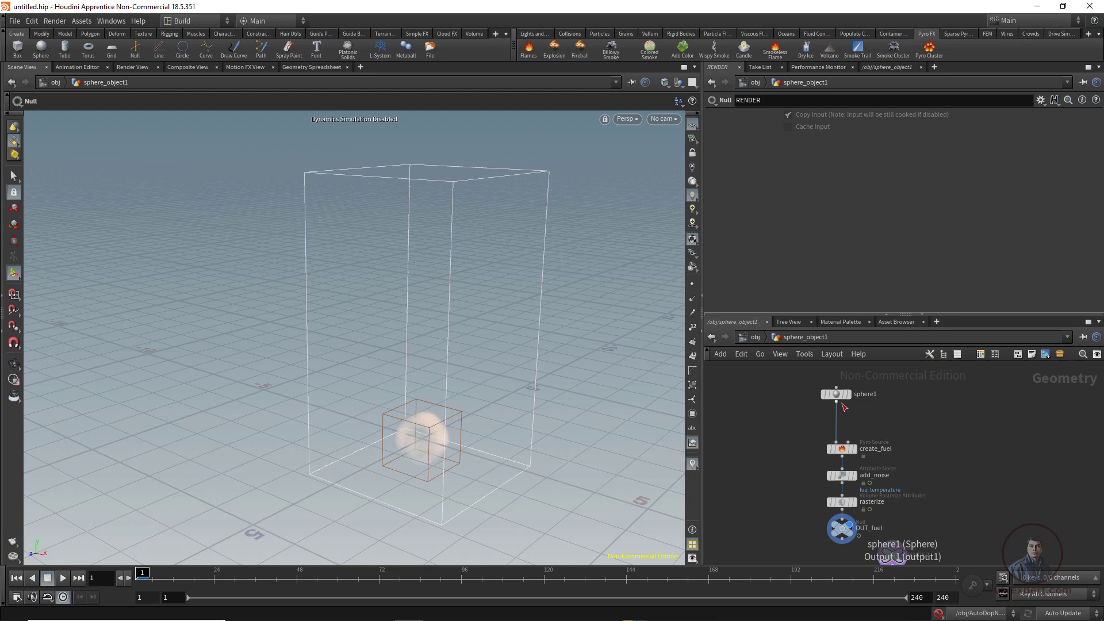
- Return to the object level and open the AutoDopNetwork node's dynamics network
{"action": "left_click", "coordinate": [711, 338]}
{"action": "left_click", "coordinate": [866, 511]}
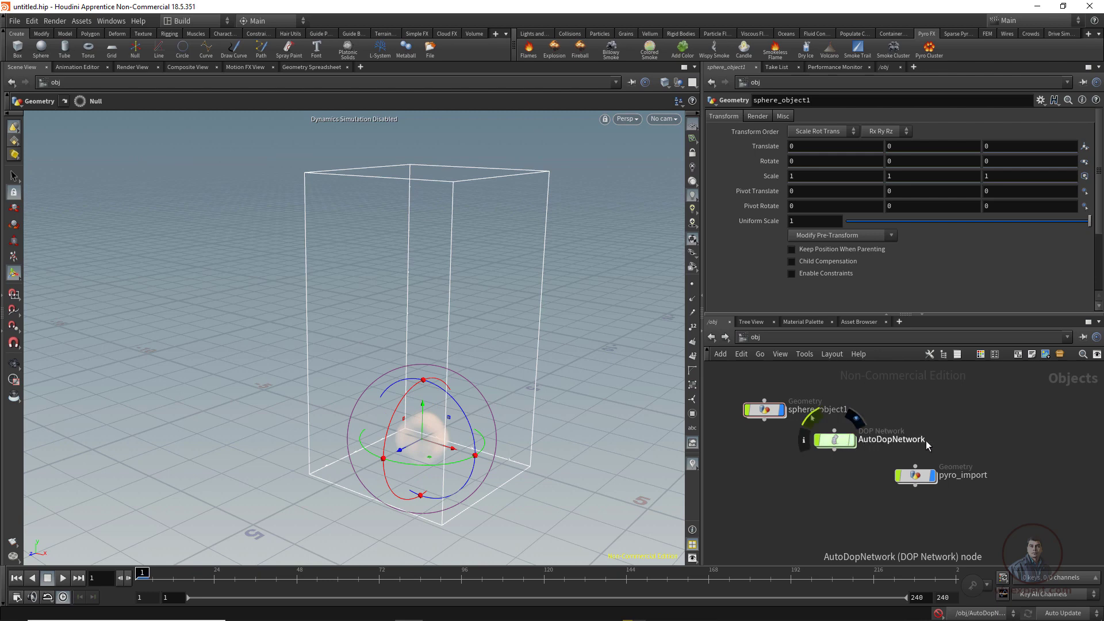
{"action": "left_click", "coordinate": [838, 442]}
{"action": "double_click", "coordinate": [837, 440]}
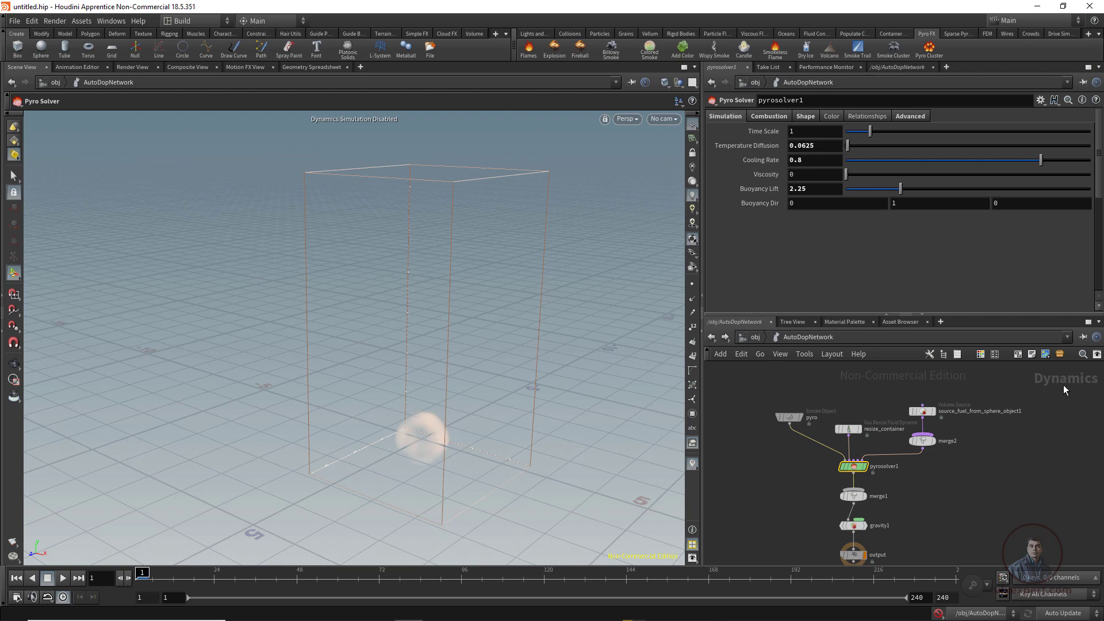
- Open the pyro_import geometry network from the object level and shift import_pyrofields slightly away from import_pyro_visualization
{"action": "left_click", "coordinate": [712, 338]}
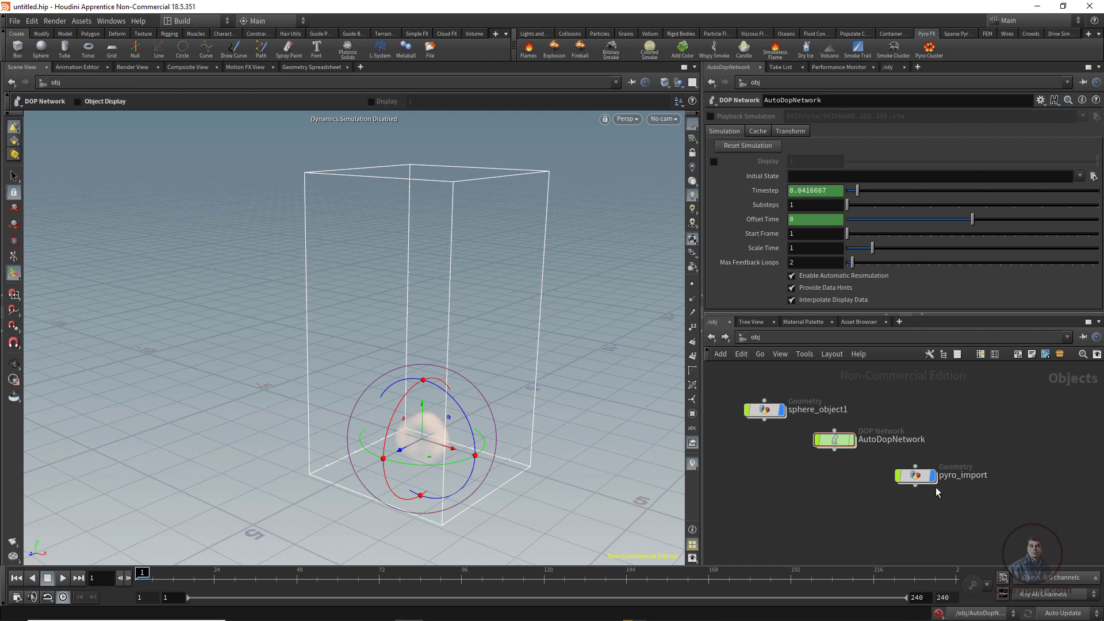
{"action": "double_click", "coordinate": [916, 477]}
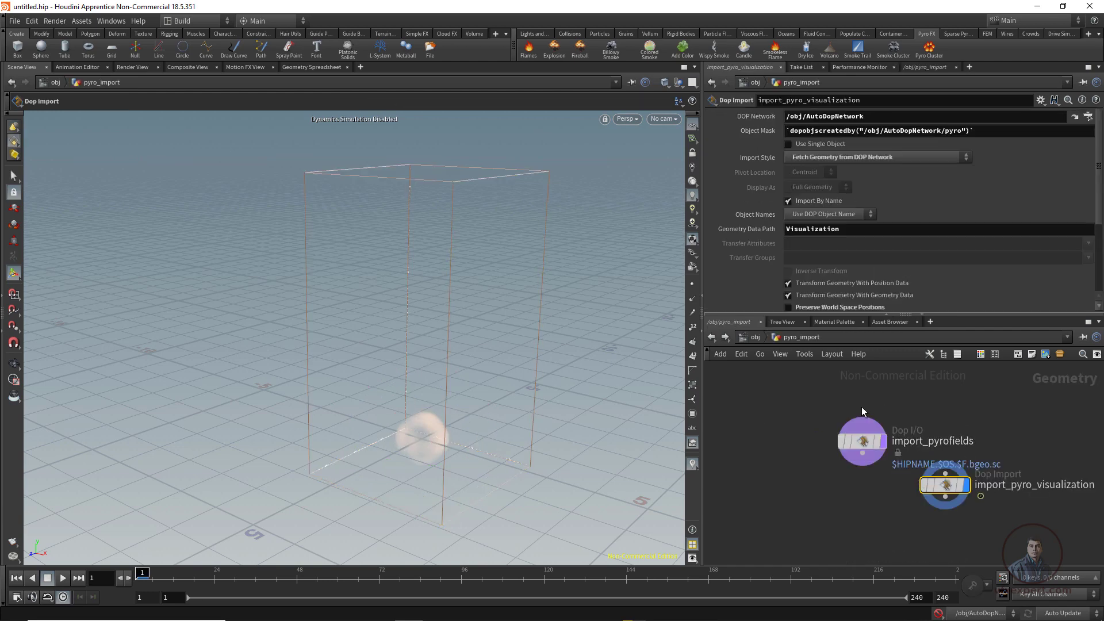
{"action": "left_click_drag", "start_coordinate": [871, 444], "coordinate": [861, 442]}
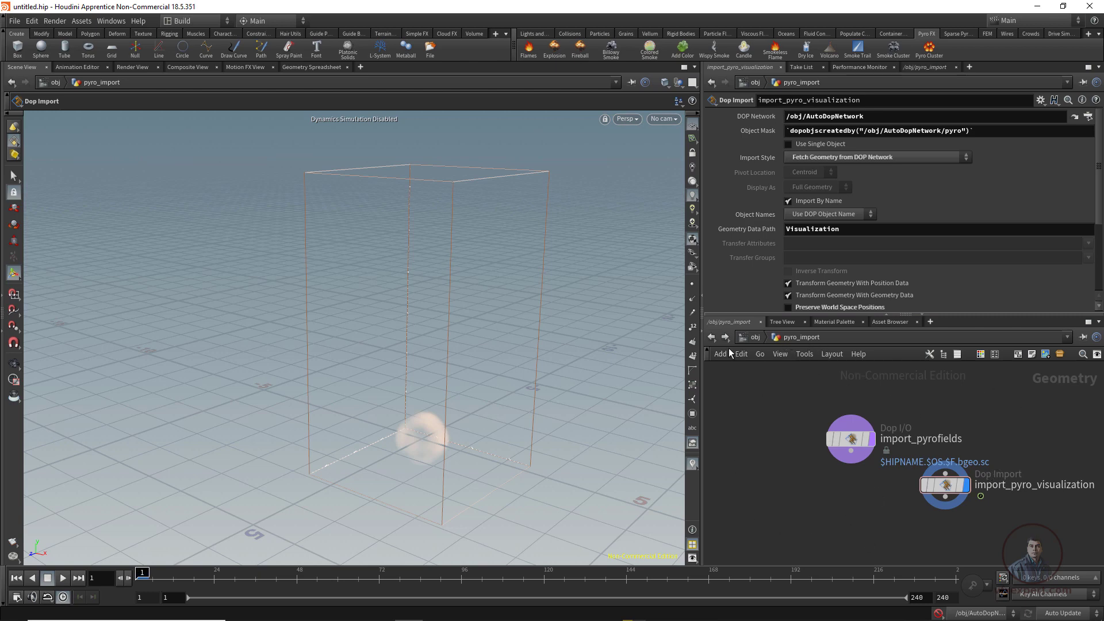
- Return to the object level and spread the sphere_object1, AutoDopNetwork and pyro_import nodes slightly apart
{"action": "left_click", "coordinate": [712, 337]}
{"action": "left_click_drag", "start_coordinate": [767, 412], "coordinate": [761, 406]}
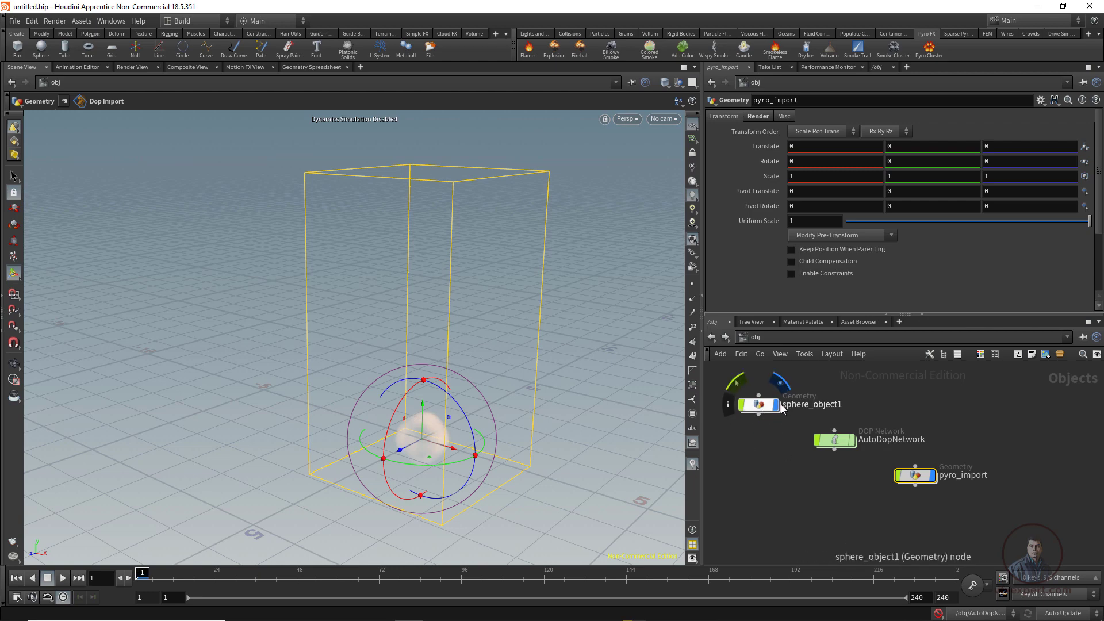
{"action": "left_click_drag", "start_coordinate": [844, 450], "coordinate": [844, 453]}
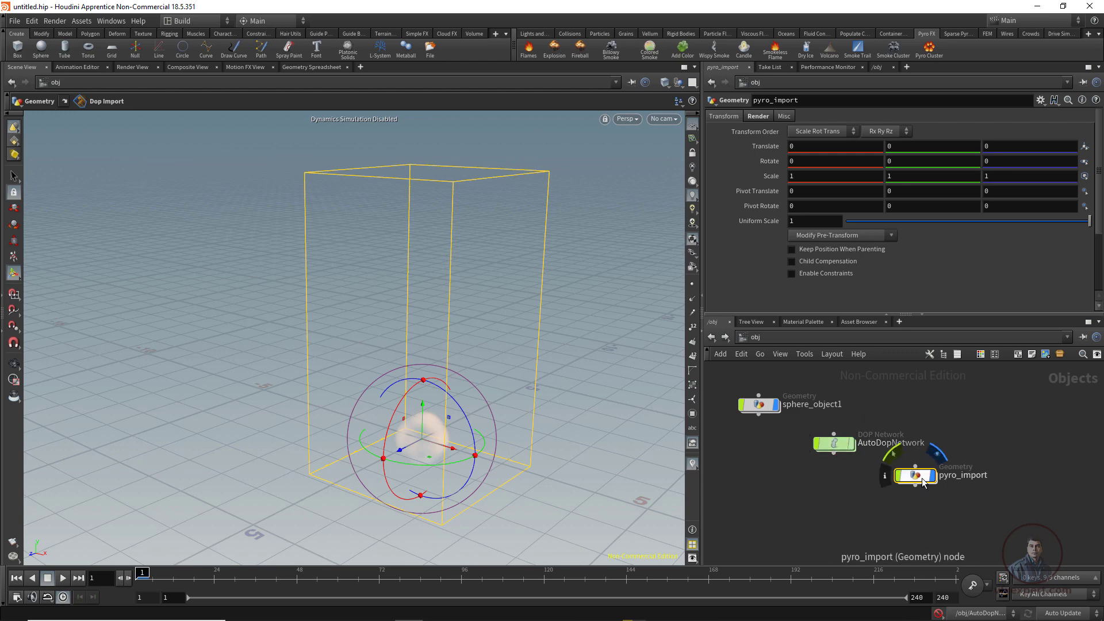
{"action": "left_click_drag", "start_coordinate": [923, 481], "coordinate": [928, 488]}
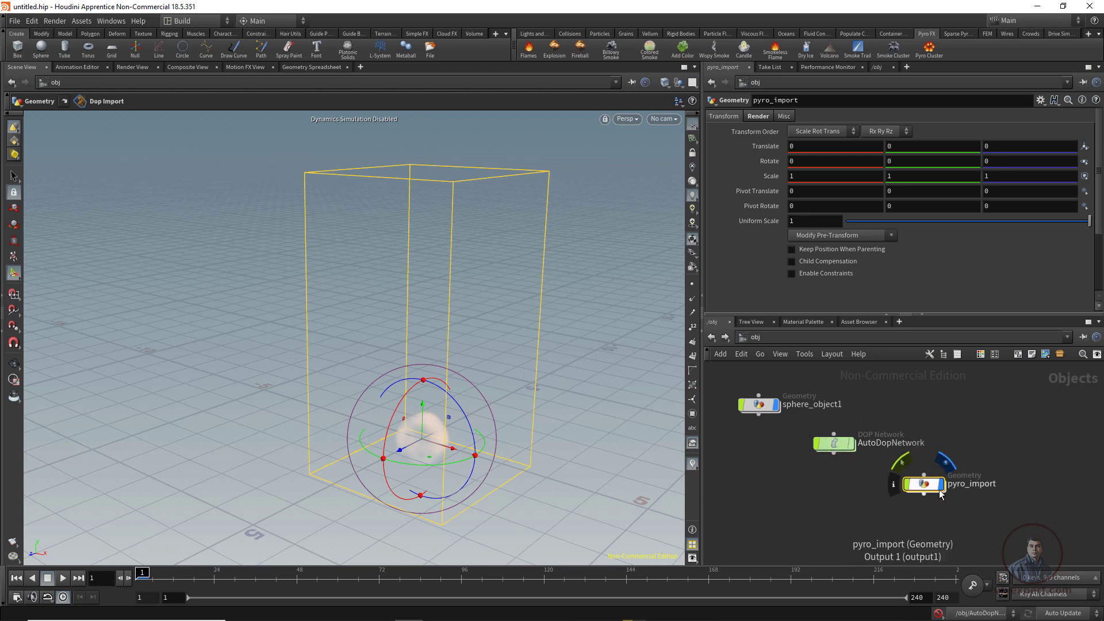
{"action": "left_click", "coordinate": [901, 528]}
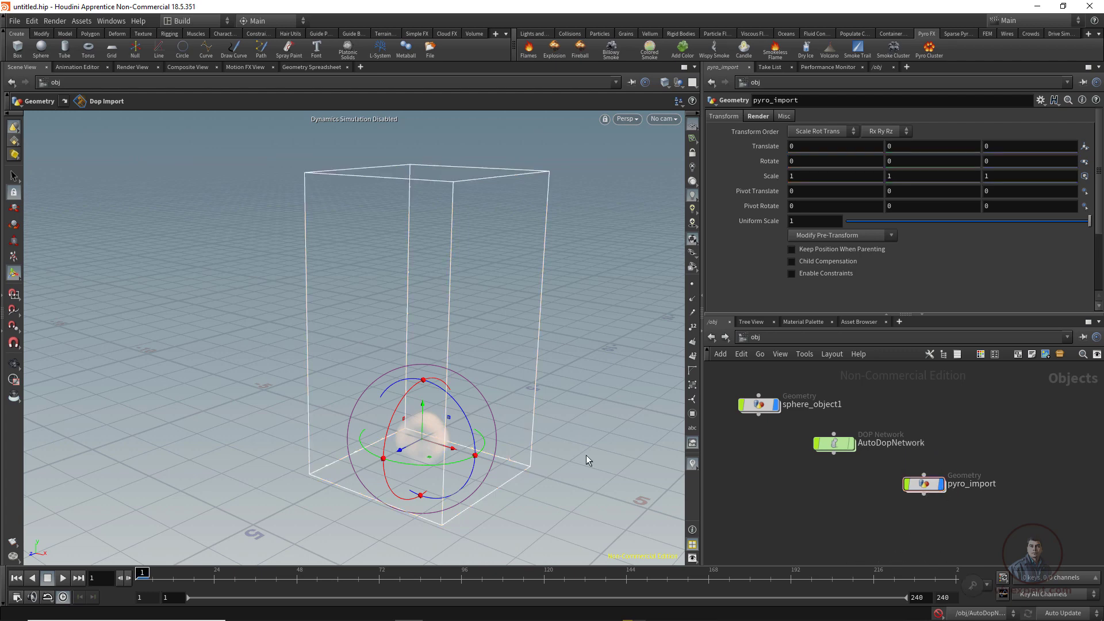
- Re-enable the dynamics simulation, play the flames to about frame 62 and view them from another angle
{"action": "left_click", "coordinate": [938, 614]}
{"action": "left_click", "coordinate": [62, 579]}
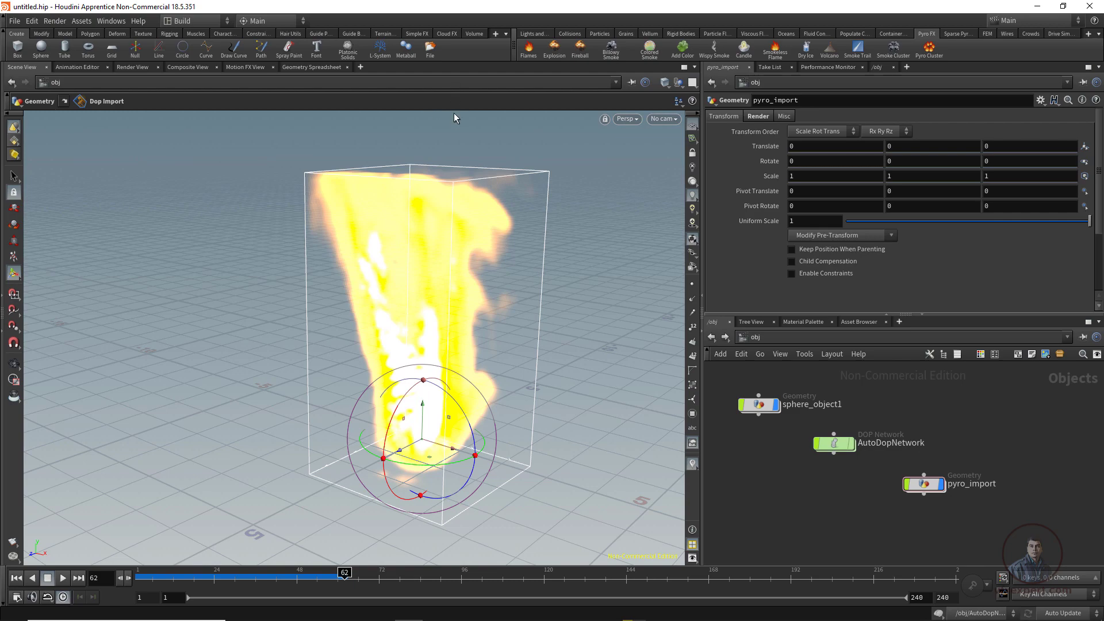
{"action": "left_click_drag", "start_coordinate": [553, 298], "coordinate": [417, 255], "text": "alt"}
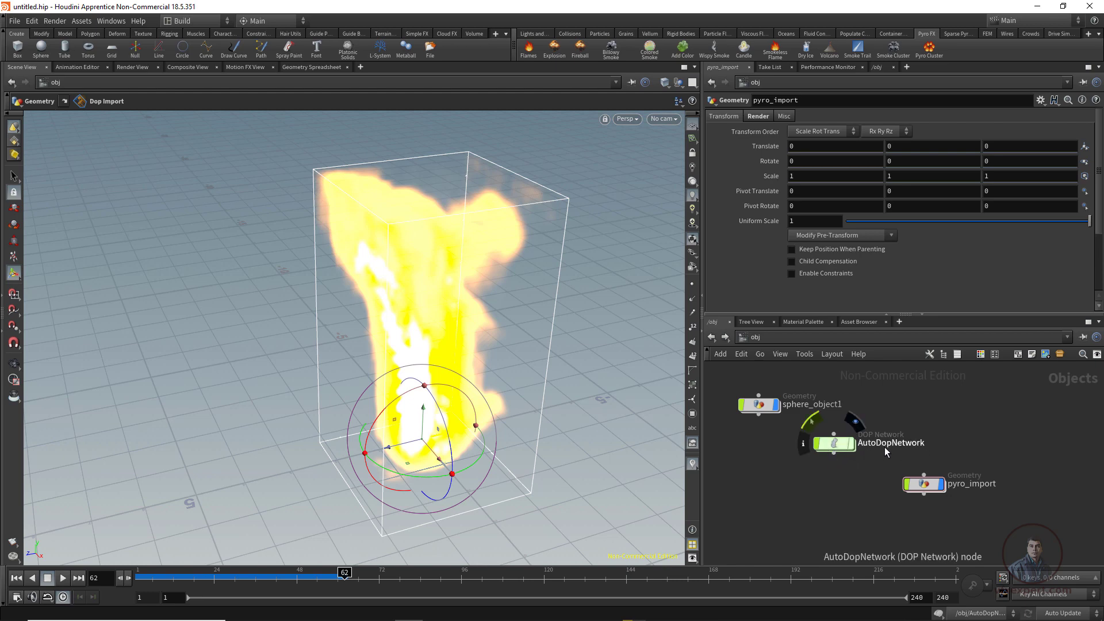
- Open AutoDopNetwork's dynamics network and set the pyro smoke object's Division Size to .05
{"action": "double_click", "coordinate": [833, 444]}
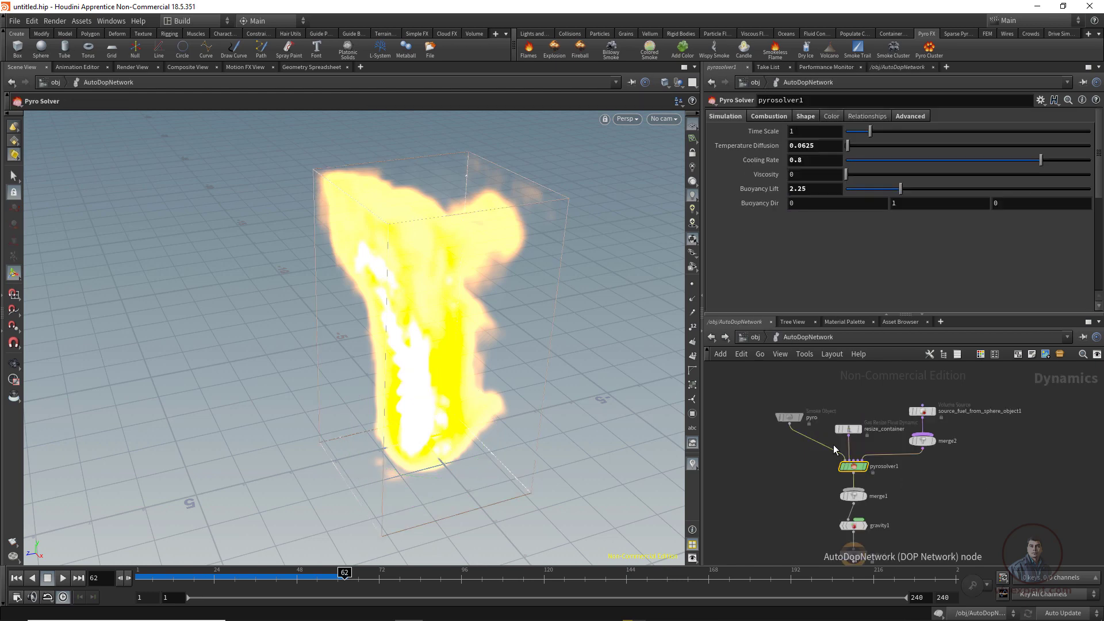
{"action": "scroll", "coordinate": [787, 445], "scroll_direction": "up", "scroll_amount": 3}
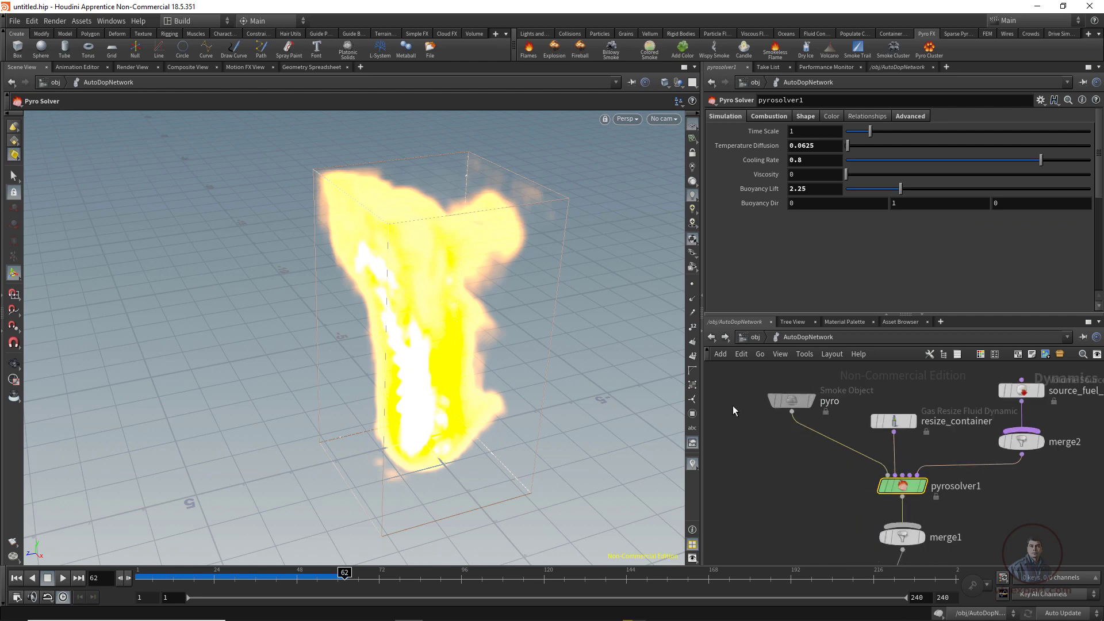
{"action": "left_click", "coordinate": [791, 400]}
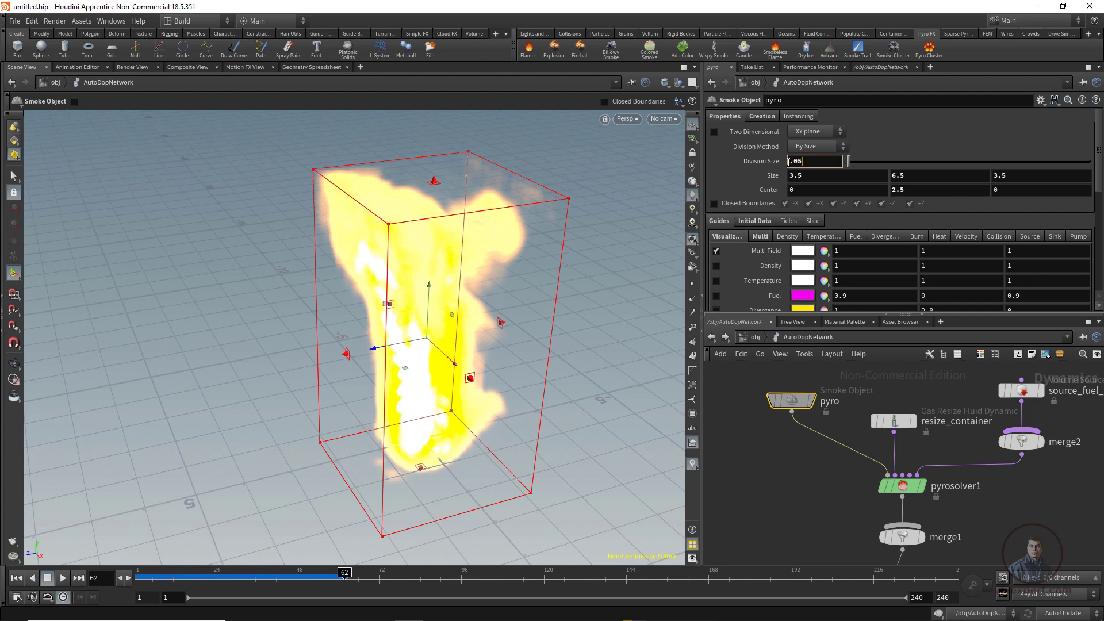
{"action": "key", "text": "Return"}
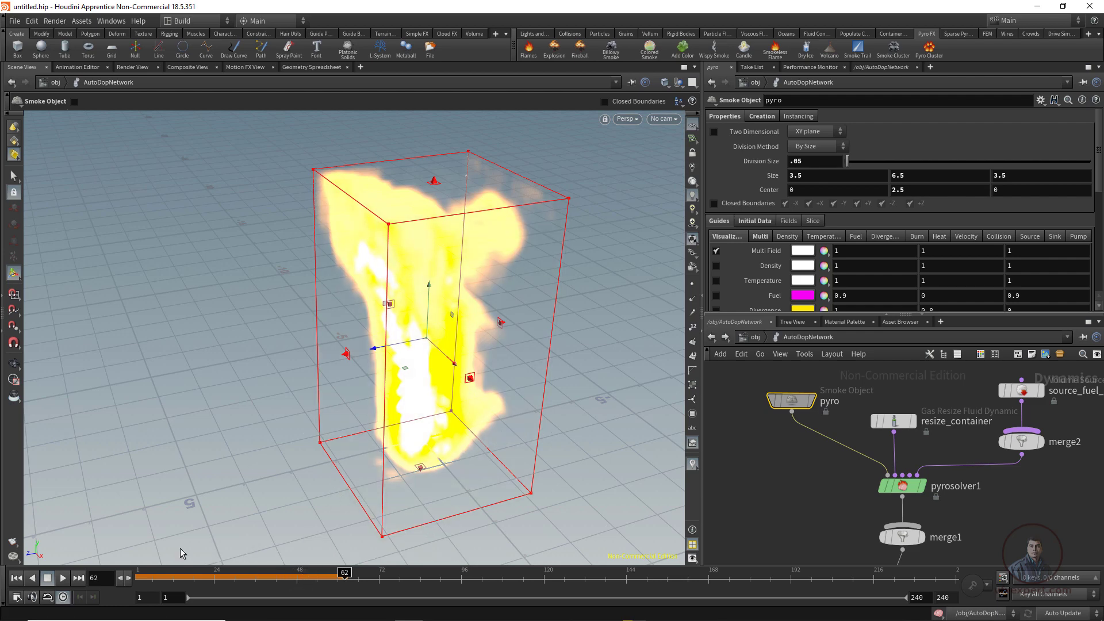
- Replay the finer flame simulation from frame 1 and stop it at about frame 55
{"action": "left_click", "coordinate": [17, 577]}
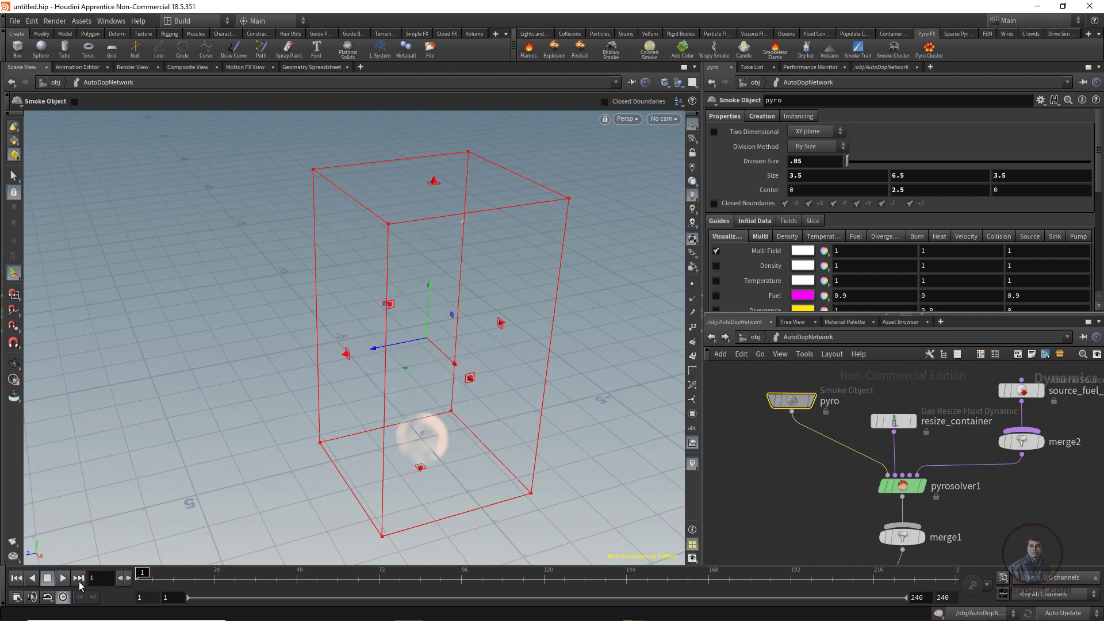
{"action": "left_click", "coordinate": [63, 578]}
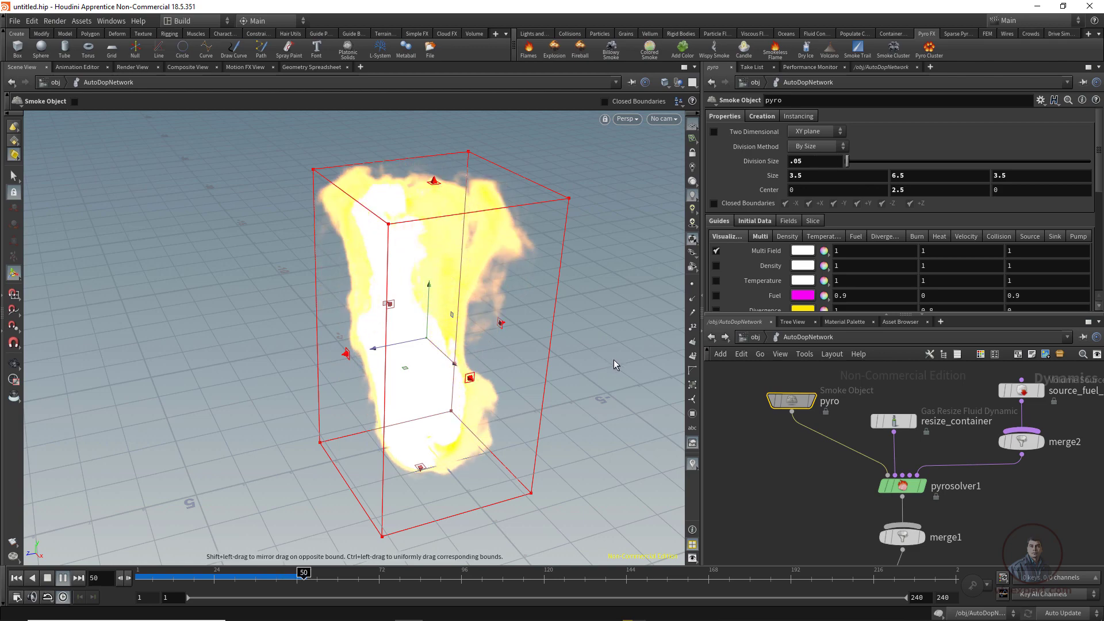
{"action": "left_click", "coordinate": [63, 579]}
{"action": "key", "text": "Escape"}
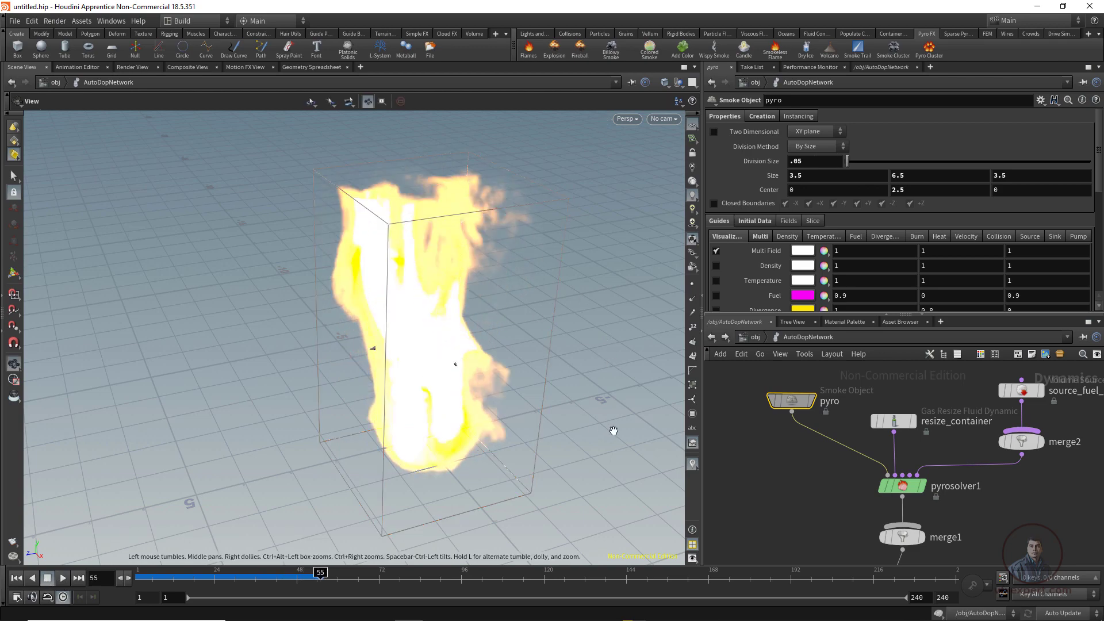
- Enlarge the pyro container to about 4.05 × 9.52 × 3.5 by pulling its side and top boundaries outward
{"action": "left_click_drag", "start_coordinate": [613, 416], "coordinate": [508, 388], "text": "alt"}
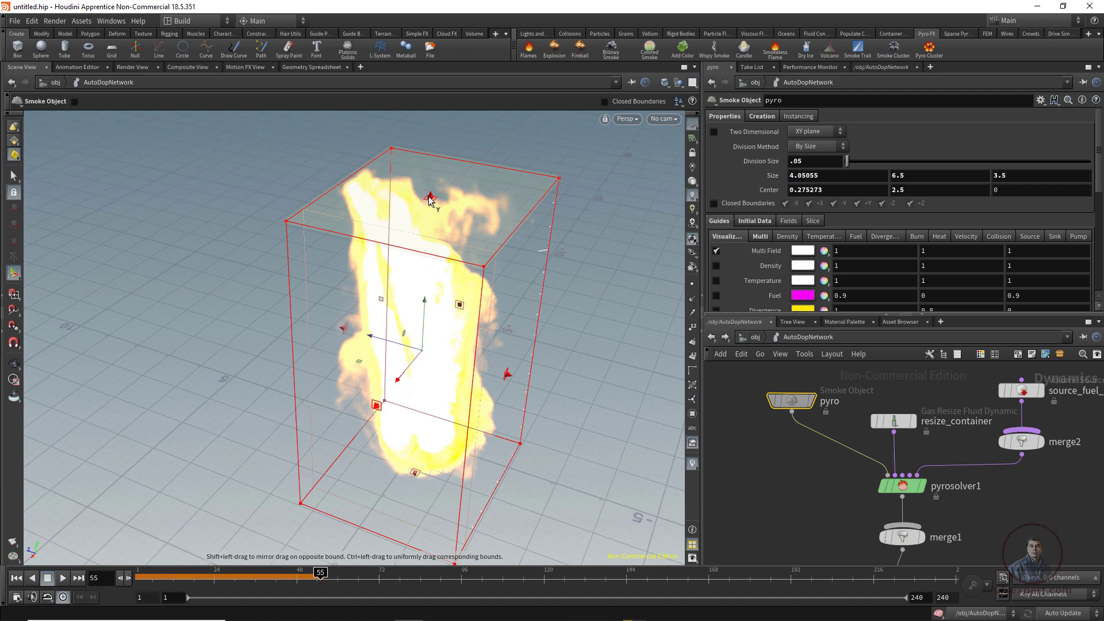
{"action": "key", "text": "Escape"}
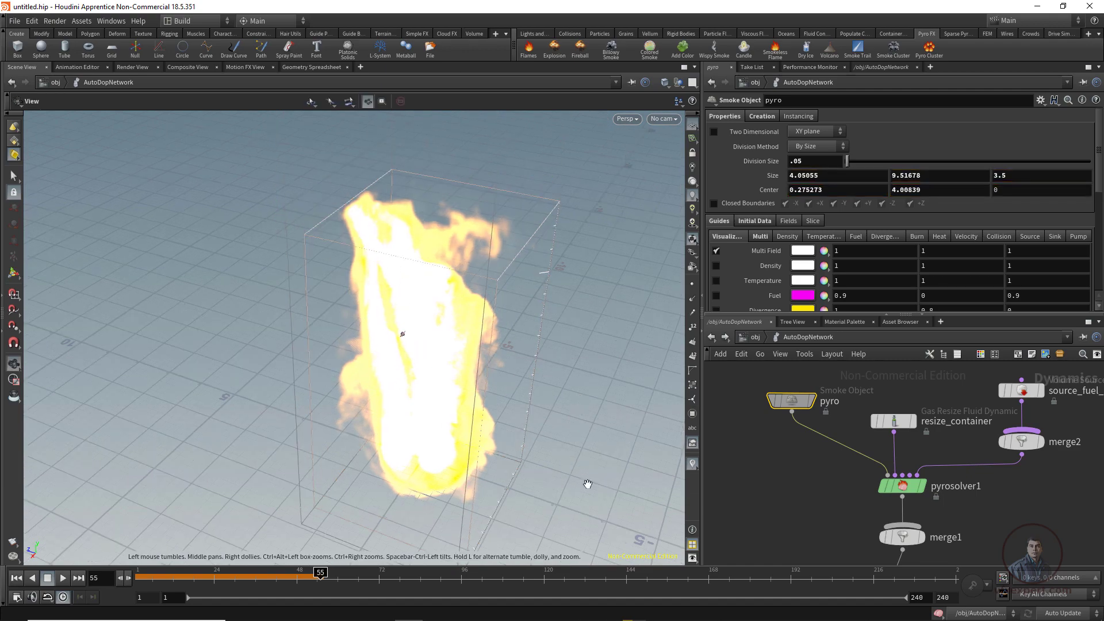
{"action": "left_click_drag", "start_coordinate": [587, 484], "coordinate": [566, 428]}
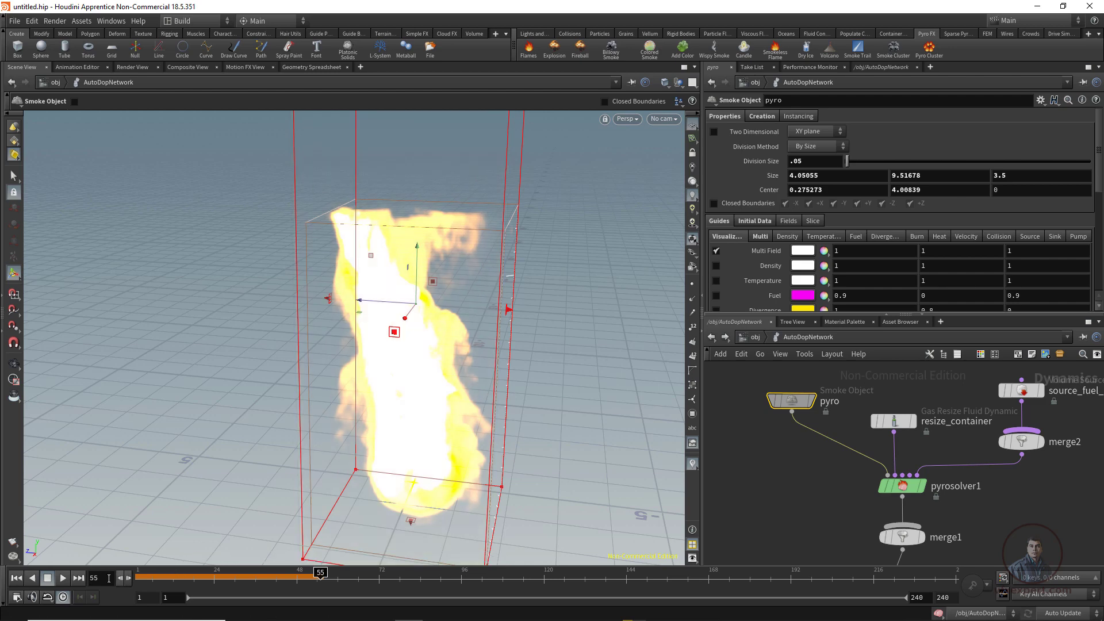
- Simulate the flames in the enlarged container from frame 1 to frame 75
{"action": "left_click", "coordinate": [16, 578]}
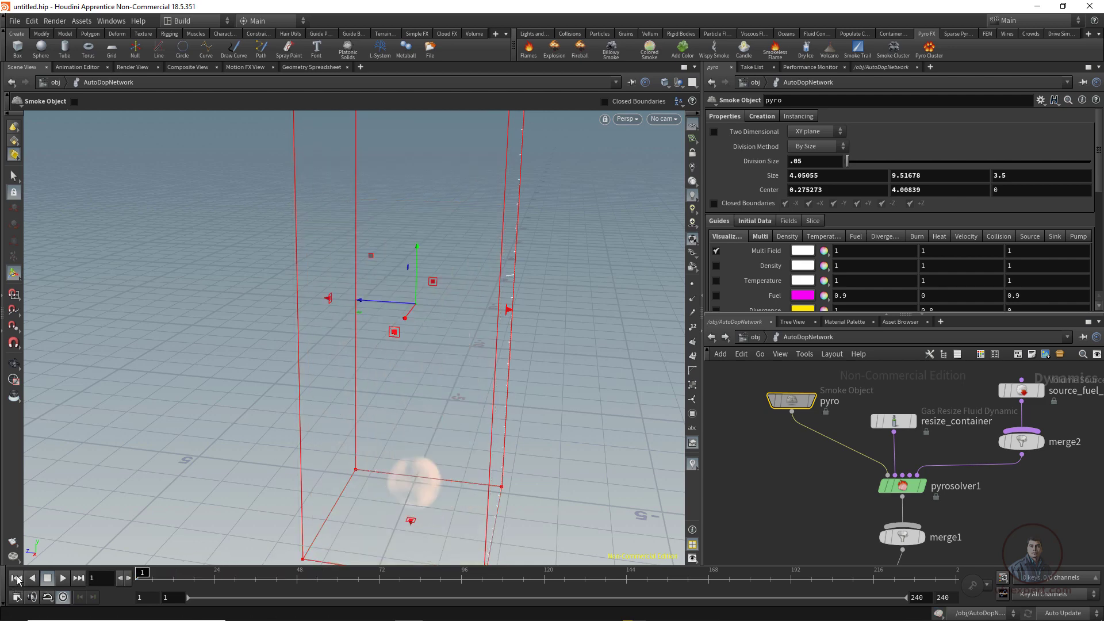
{"action": "left_click", "coordinate": [63, 579]}
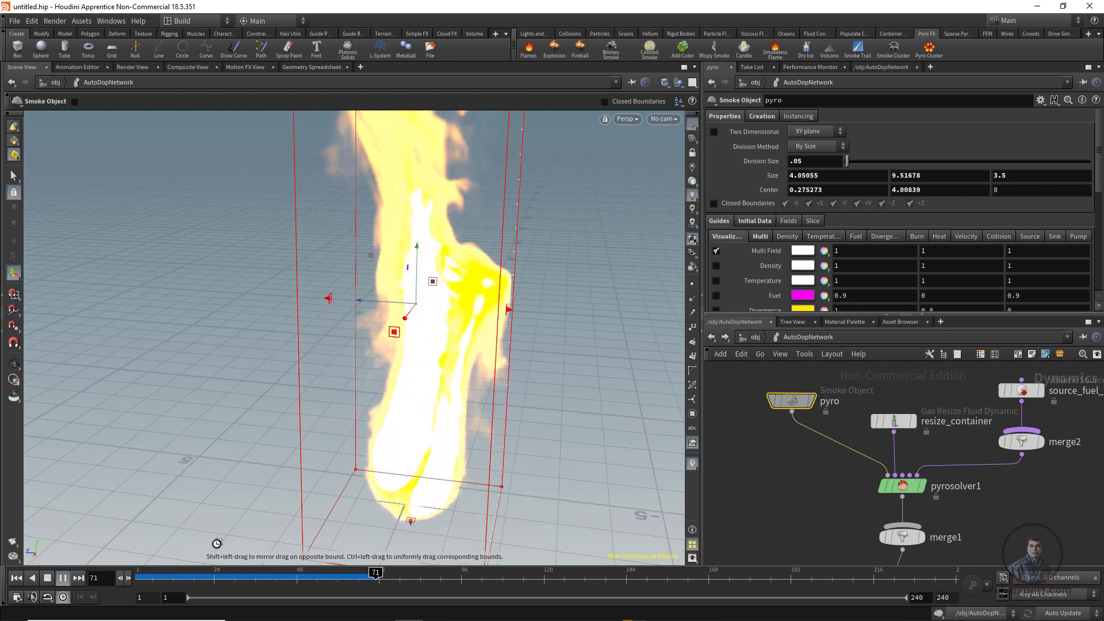
{"action": "left_click", "coordinate": [395, 572]}
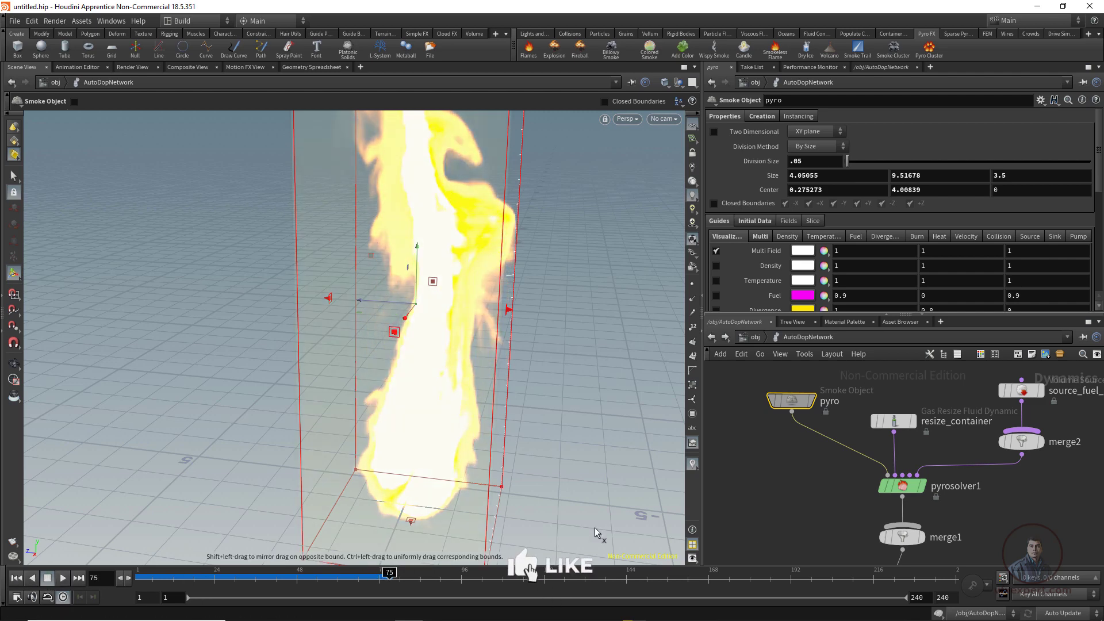
- Set the end of the playback range to frame 75 and go back to frame 1
{"action": "double_click", "coordinate": [920, 596]}
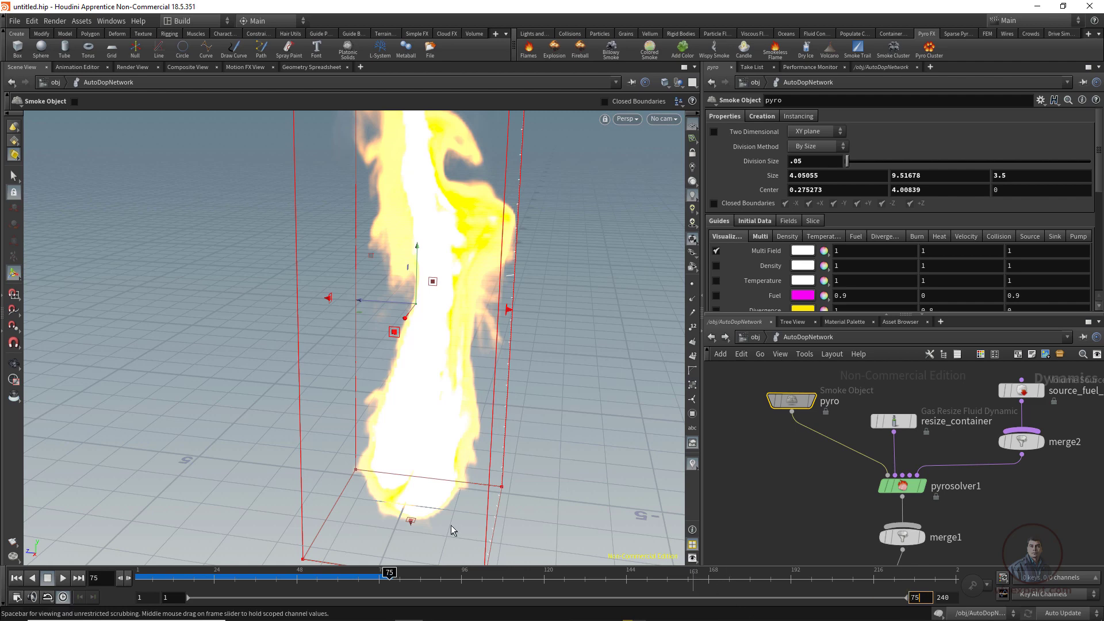
{"action": "type", "text": "75"}
{"action": "key", "text": "Return"}
{"action": "left_click", "coordinate": [17, 579]}
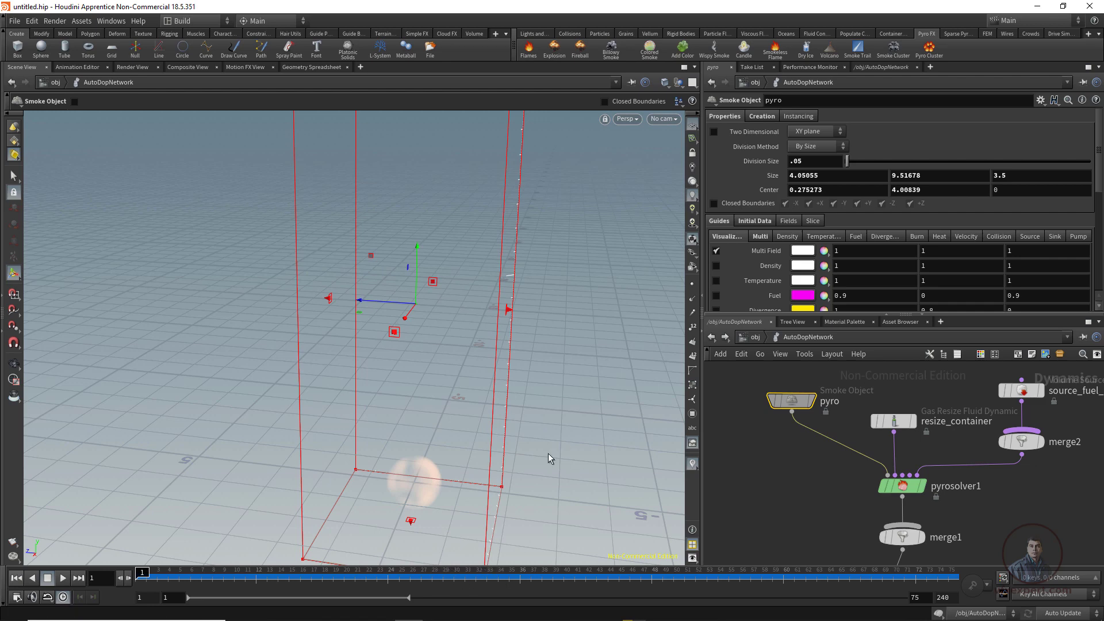
- Switch to the Select tool, then play the cached flames without container handles and stop at about frame 59
{"action": "left_click", "coordinate": [13, 176]}
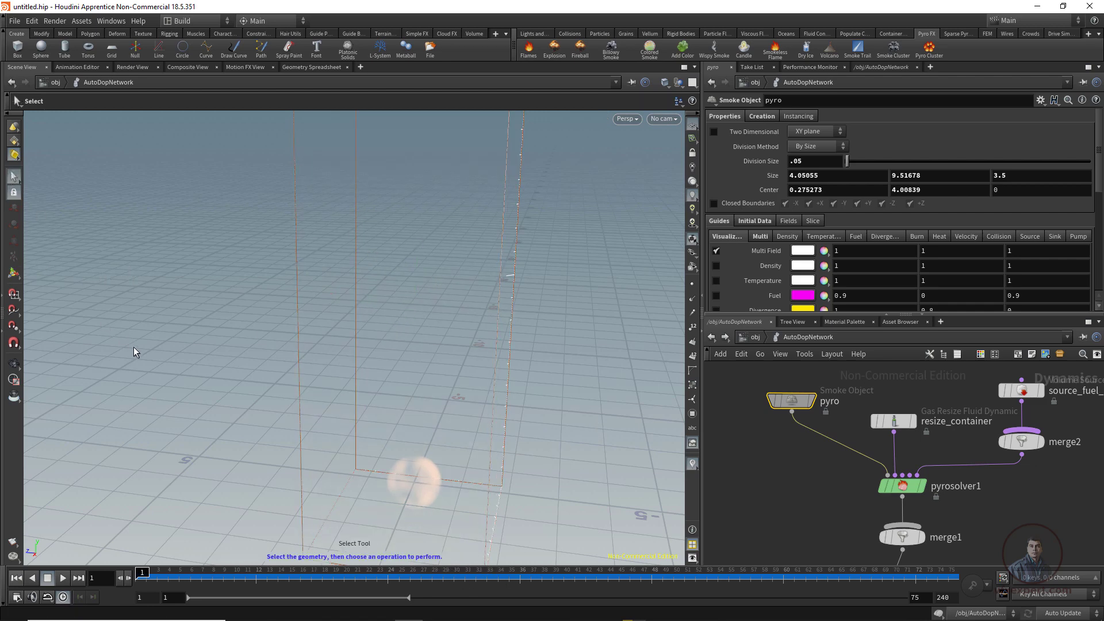
{"action": "left_click", "coordinate": [64, 579]}
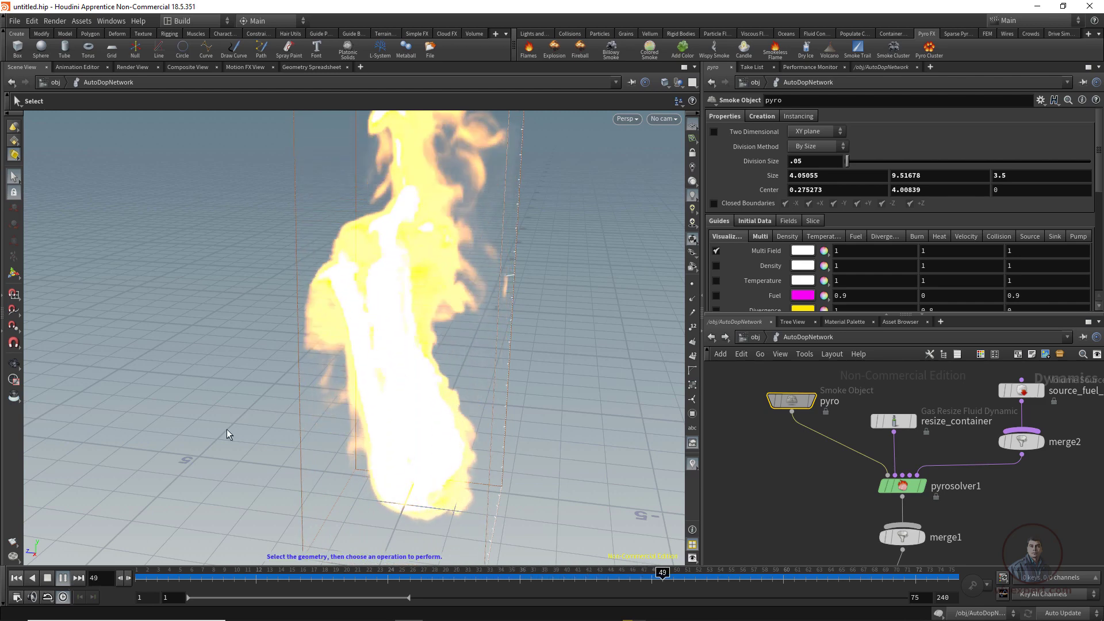
{"action": "left_click", "coordinate": [63, 578]}
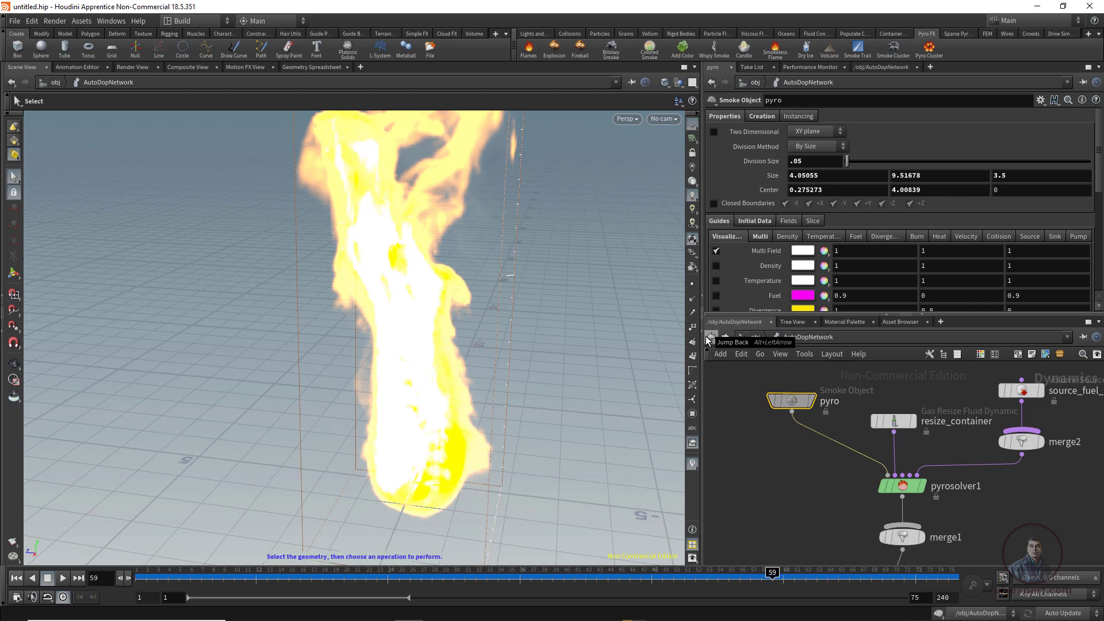
- Clear the object network, place a new sphere at about X -0.71, Y 2.53, Z 0.33, and move its node up
{"action": "left_click", "coordinate": [711, 337]}
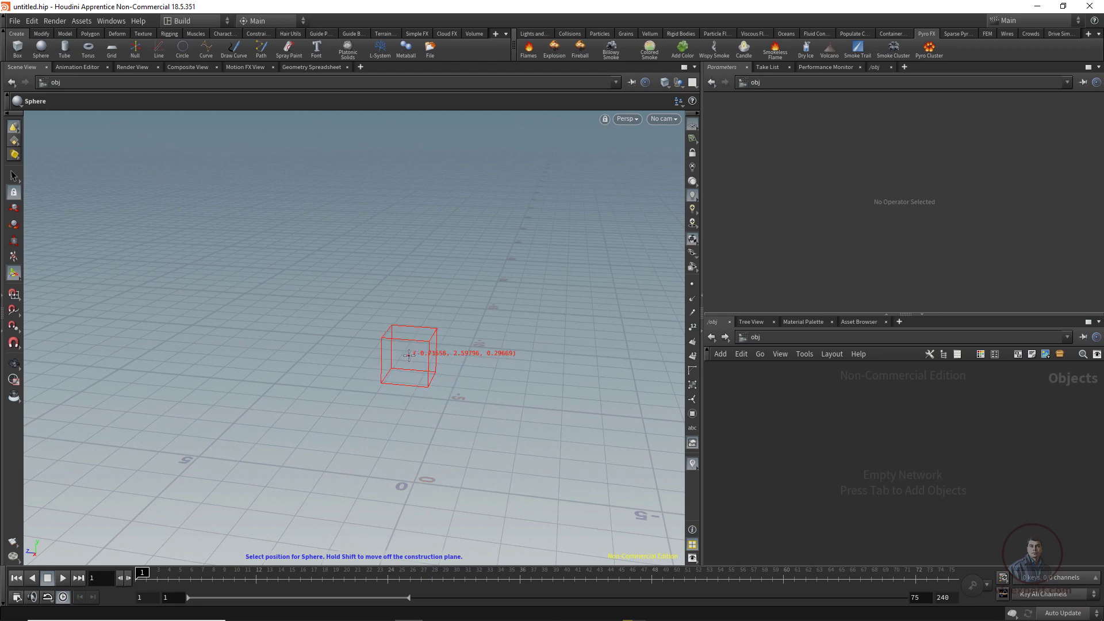
{"action": "left_click", "coordinate": [408, 355]}
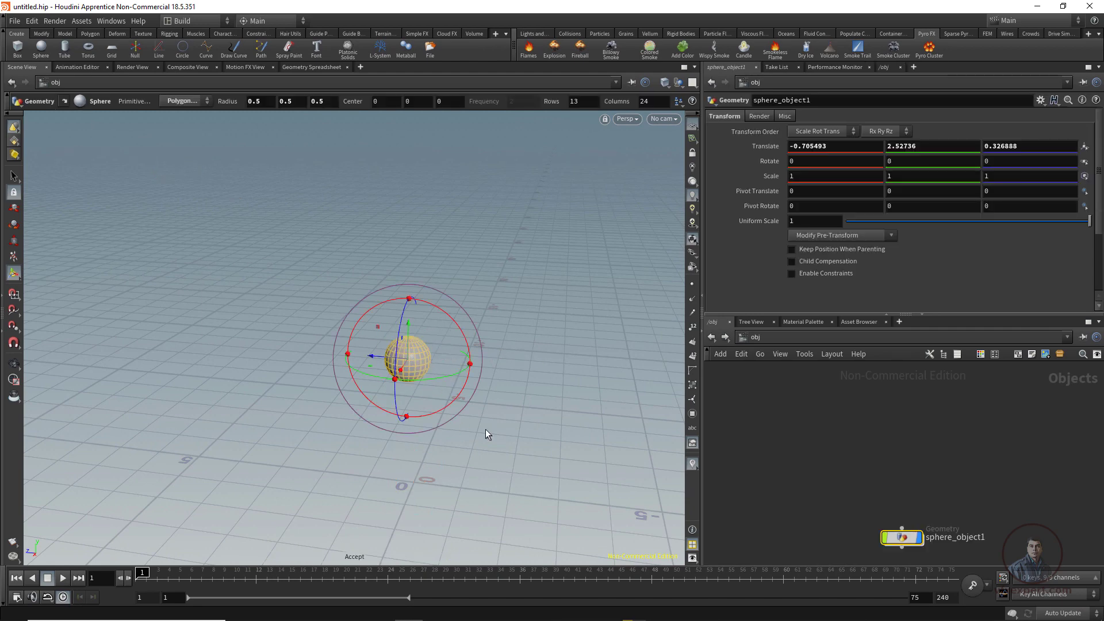
{"action": "left_click_drag", "start_coordinate": [913, 544], "coordinate": [849, 441]}
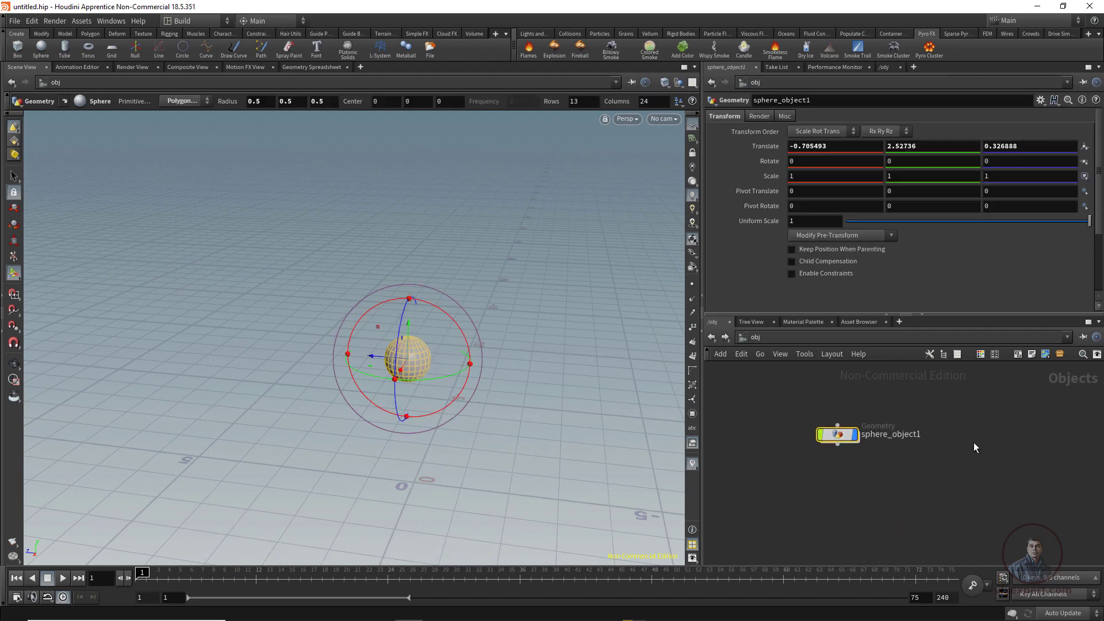
- Apply the Billowy Smoke effect to sphere_object1, return to the object level and deselect the nodes
{"action": "left_click", "coordinate": [974, 443]}
{"action": "left_click", "coordinate": [841, 437]}
{"action": "left_click", "coordinate": [915, 480]}
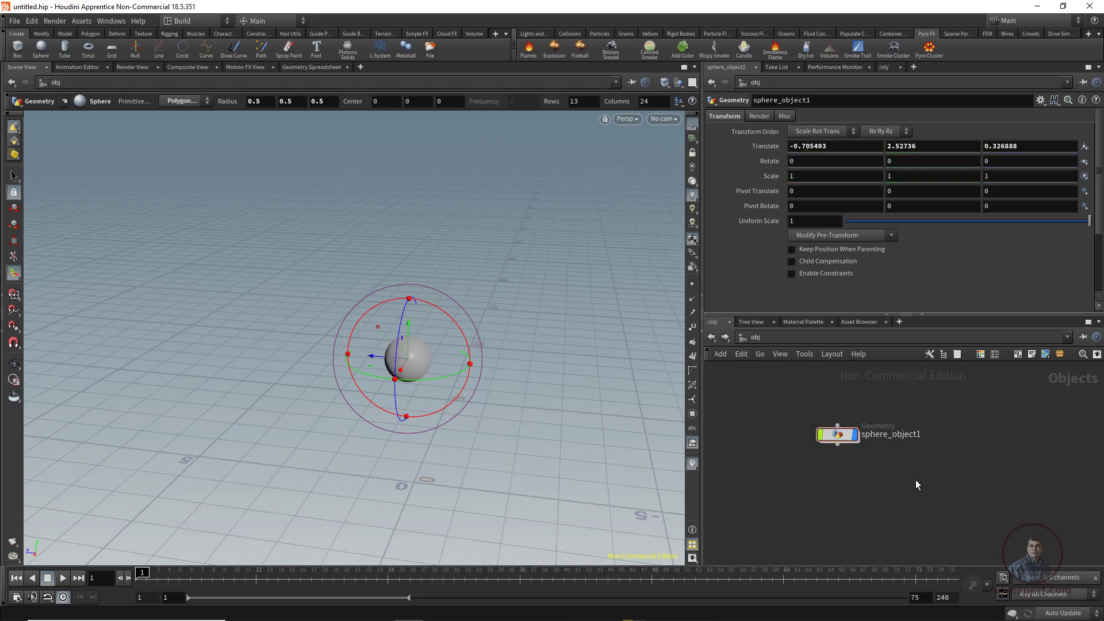
{"action": "left_click_drag", "start_coordinate": [958, 490], "coordinate": [771, 401]}
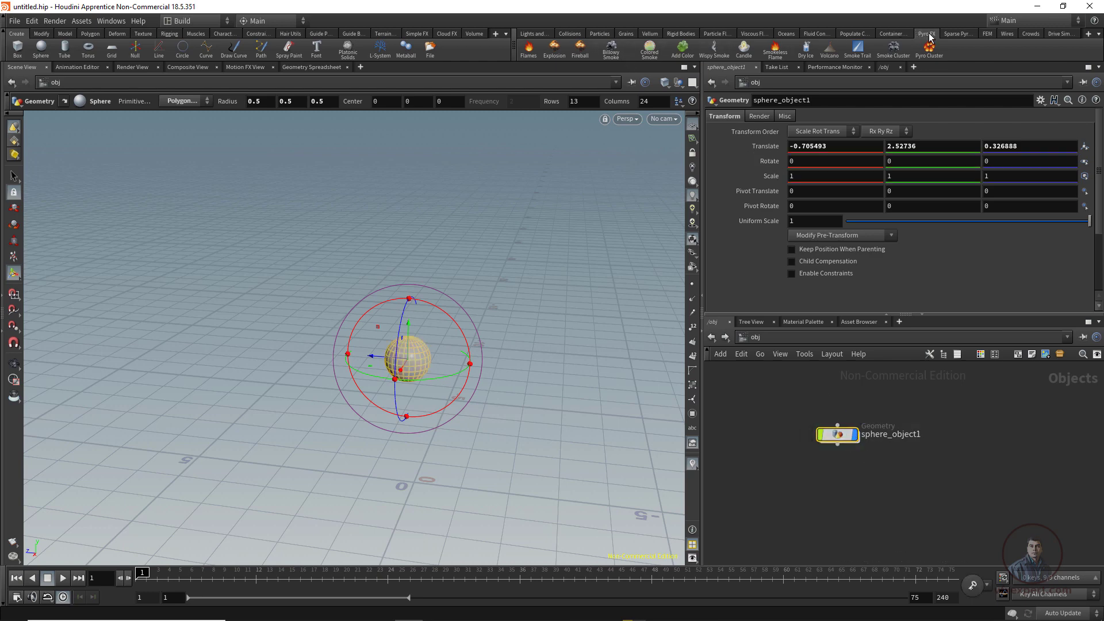
{"action": "left_click", "coordinate": [616, 46]}
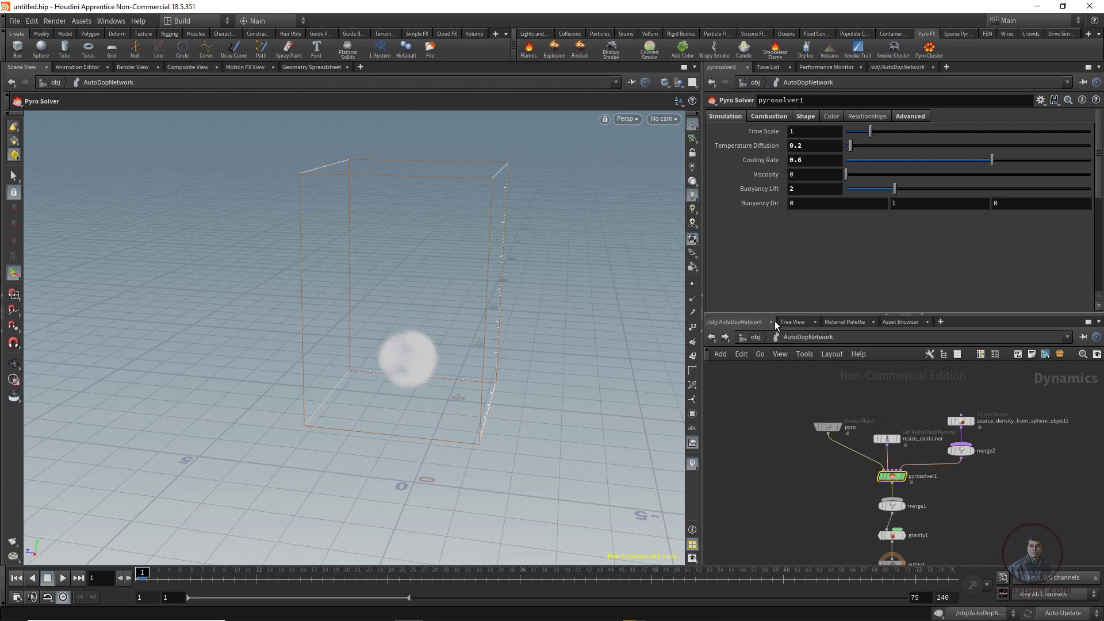
{"action": "left_click", "coordinate": [712, 337]}
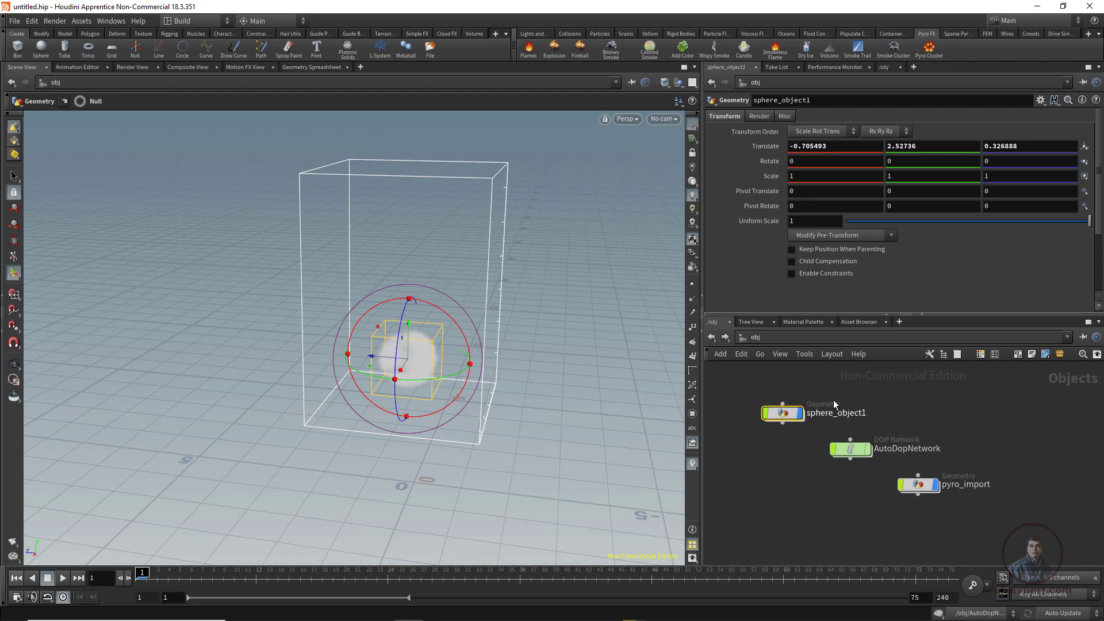
{"action": "left_click", "coordinate": [833, 399]}
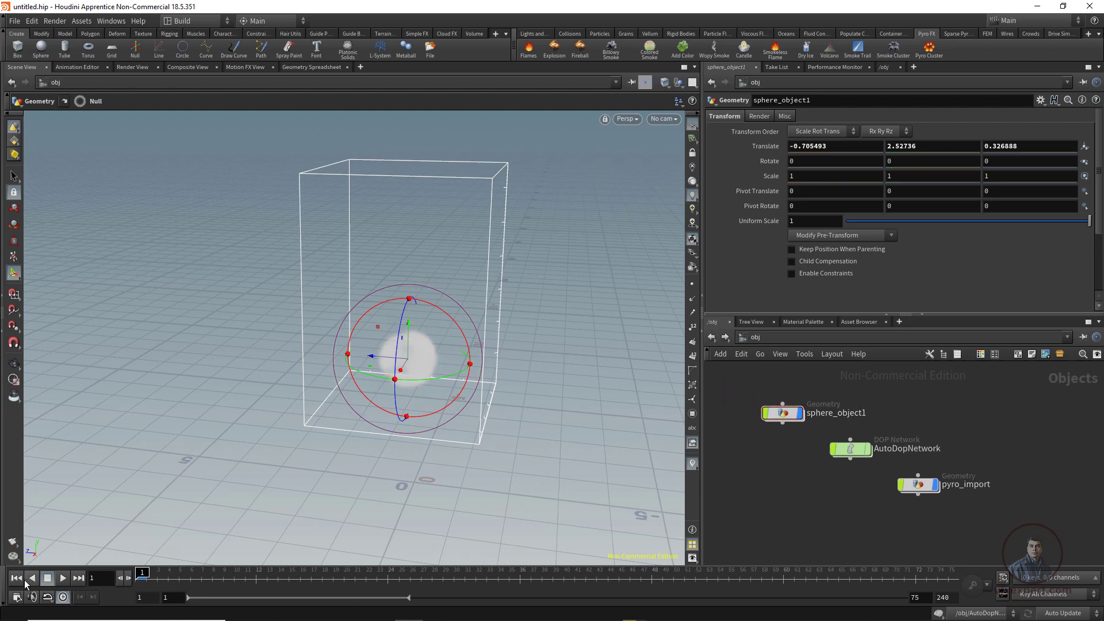
- Play the billowy smoke simulation, stop at frame 57, and view the smoke column from another angle
{"action": "left_click", "coordinate": [63, 578]}
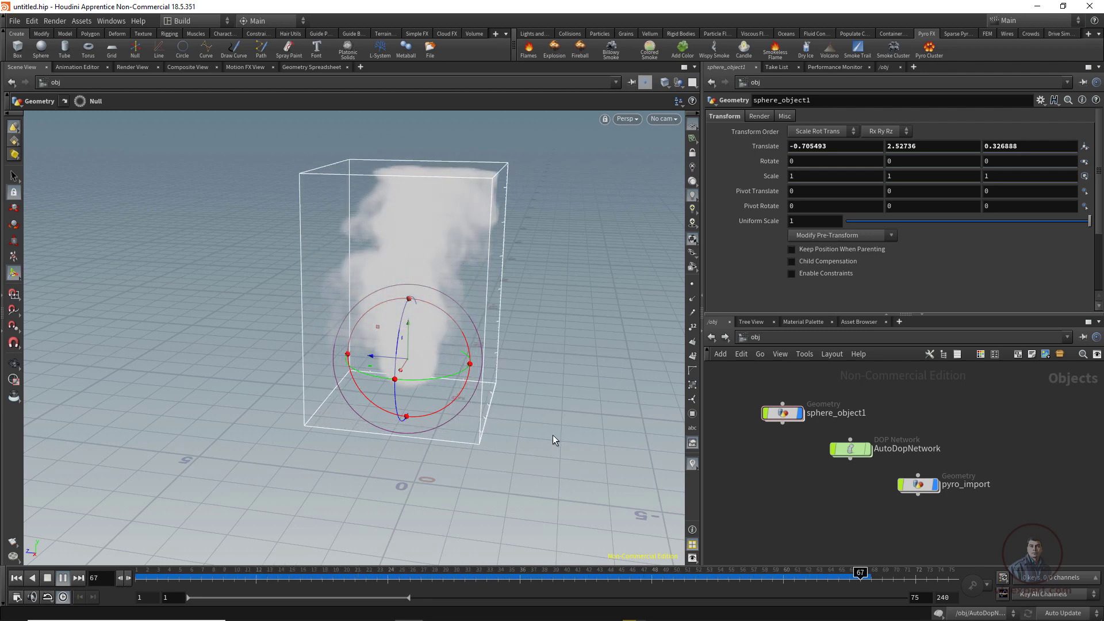
{"action": "left_click", "coordinate": [47, 578]}
{"action": "left_click", "coordinate": [63, 578]}
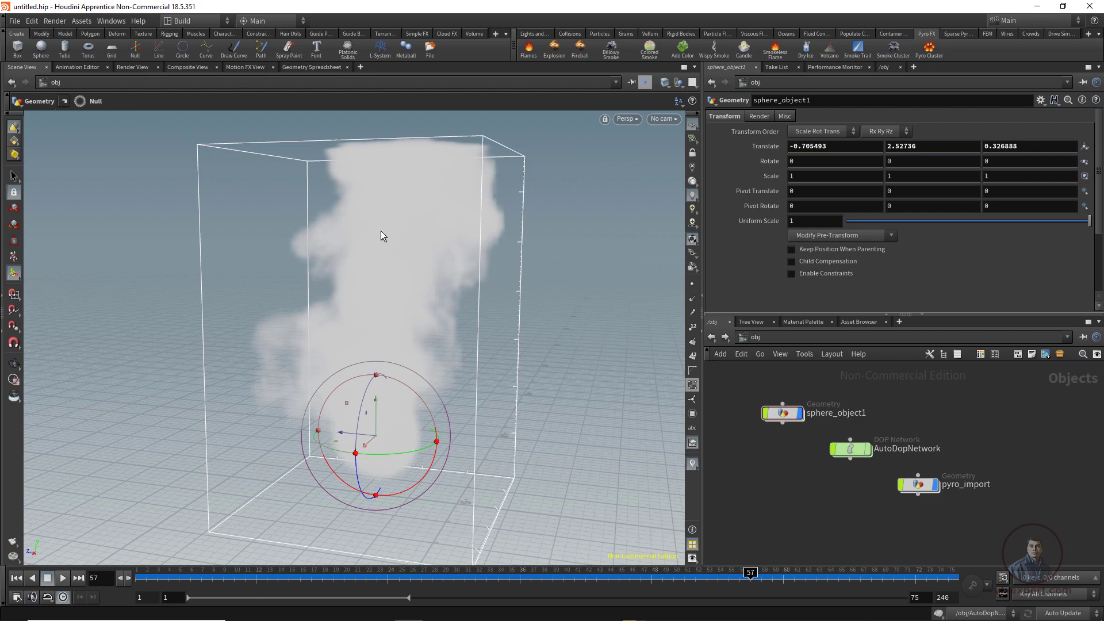
{"action": "left_click_drag", "start_coordinate": [381, 233], "coordinate": [450, 364], "text": "alt"}
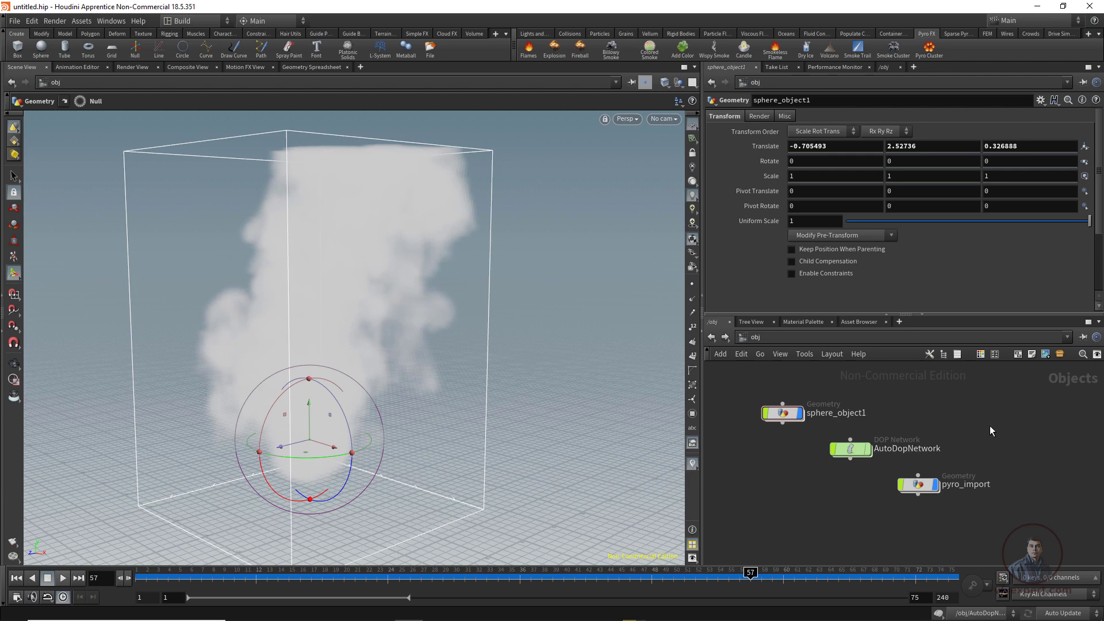
- Add a Light node to the object network, placing it below AutoDopNetwork
{"action": "key", "text": "Tab"}
{"action": "type", "text": "li"}
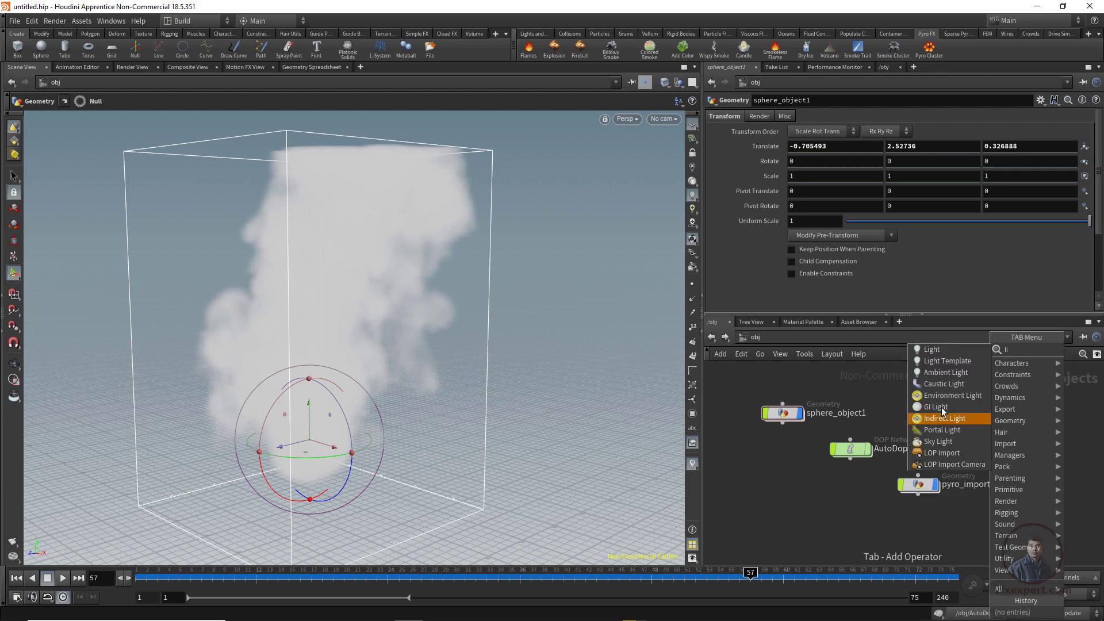
{"action": "left_click", "coordinate": [945, 352]}
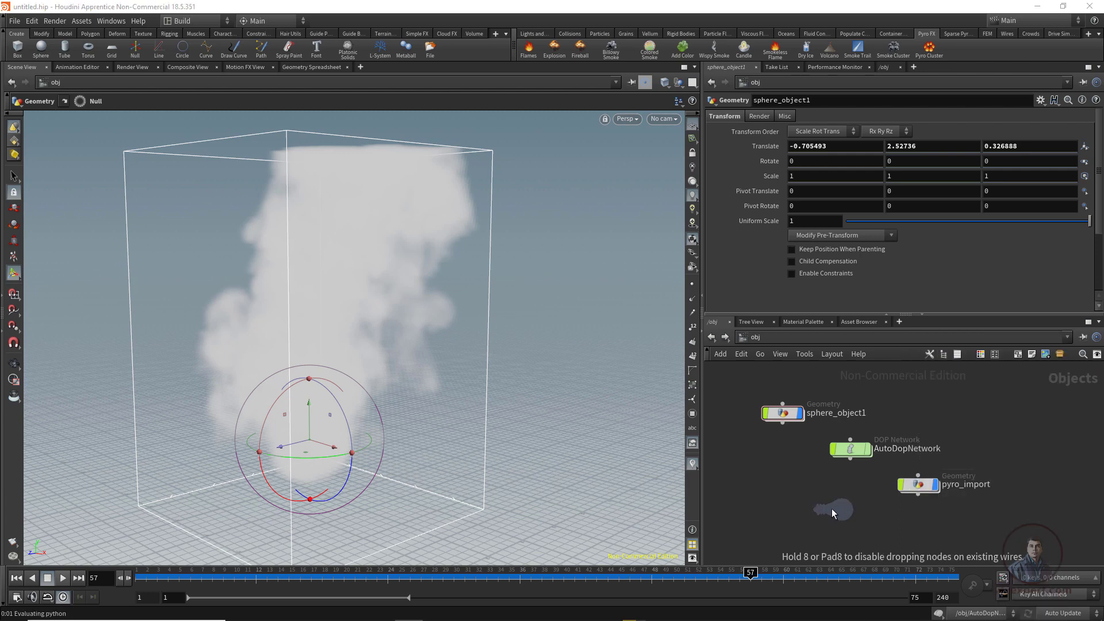
{"action": "left_click", "coordinate": [831, 509]}
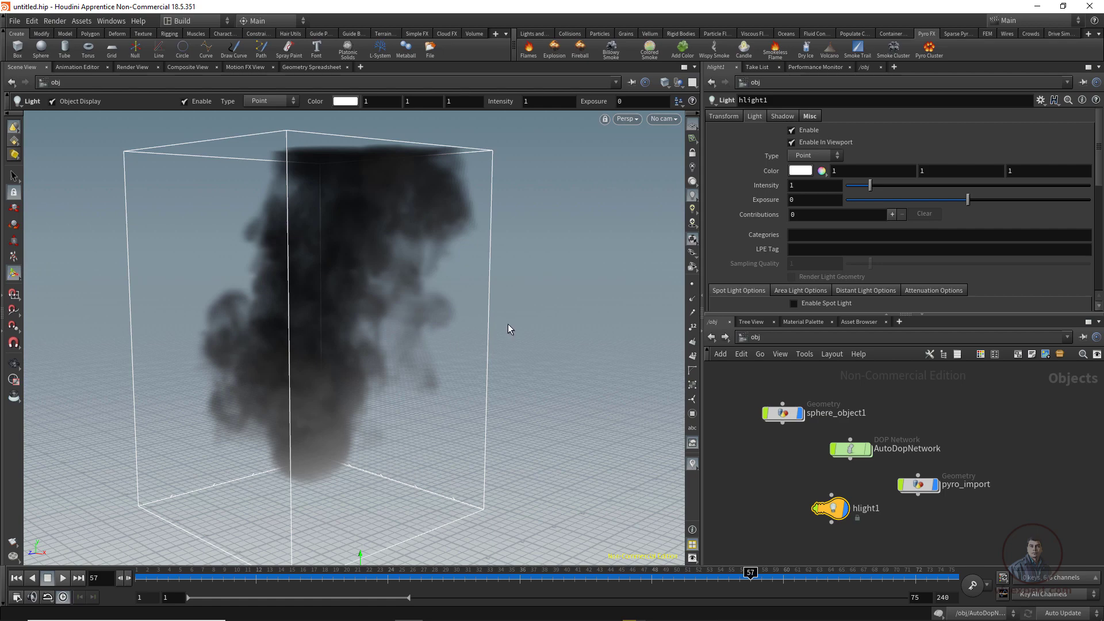
- Move the point light up from the ground to the side of the smoke column
{"action": "scroll", "coordinate": [526, 381], "scroll_direction": "down", "scroll_amount": 3}
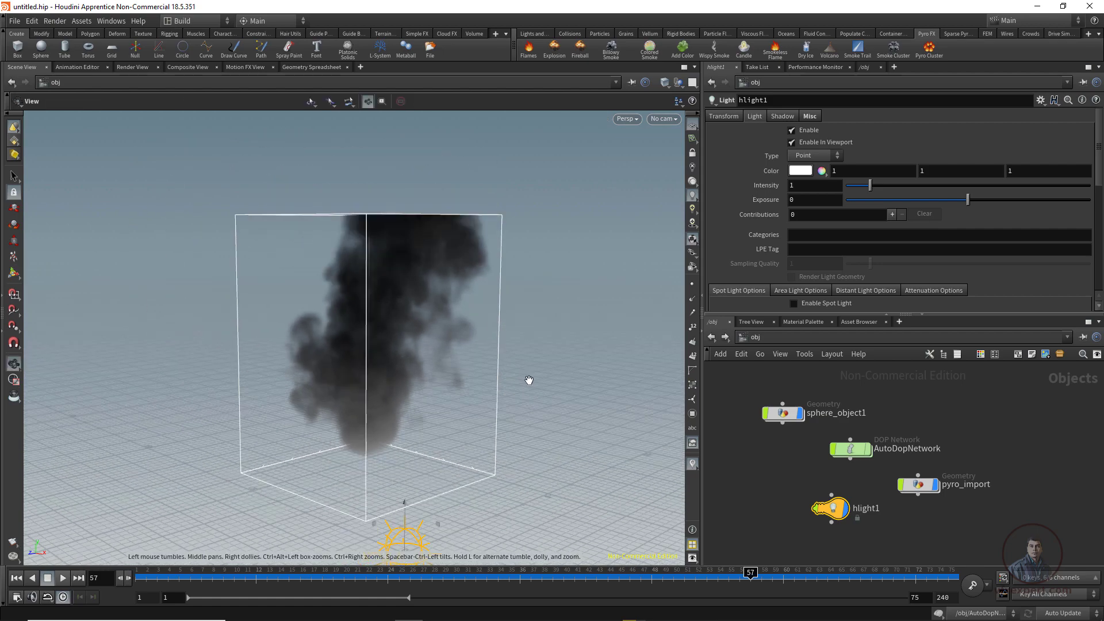
{"action": "left_click_drag", "start_coordinate": [405, 517], "coordinate": [351, 315]}
{"action": "left_click_drag", "start_coordinate": [375, 483], "coordinate": [477, 520], "text": "alt"}
{"action": "left_click_drag", "start_coordinate": [324, 322], "coordinate": [336, 225]}
{"action": "key", "text": "Escape"}
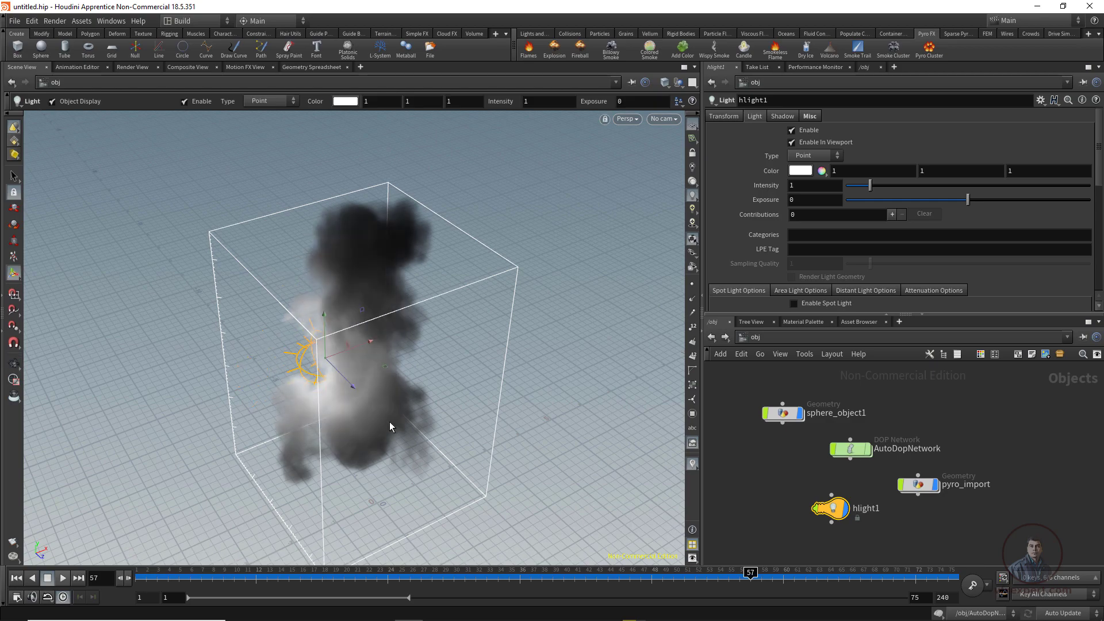
- Examine the lit smoke up close from several angles and raise the light slightly beside the column
{"action": "left_click_drag", "start_coordinate": [389, 422], "coordinate": [453, 436]}
{"action": "right_click_drag", "start_coordinate": [453, 436], "coordinate": [516, 448]}
{"action": "middle_click_drag", "start_coordinate": [516, 448], "coordinate": [547, 418]}
{"action": "left_click_drag", "start_coordinate": [547, 418], "coordinate": [567, 433]}
{"action": "left_click_drag", "start_coordinate": [541, 434], "coordinate": [510, 439]}
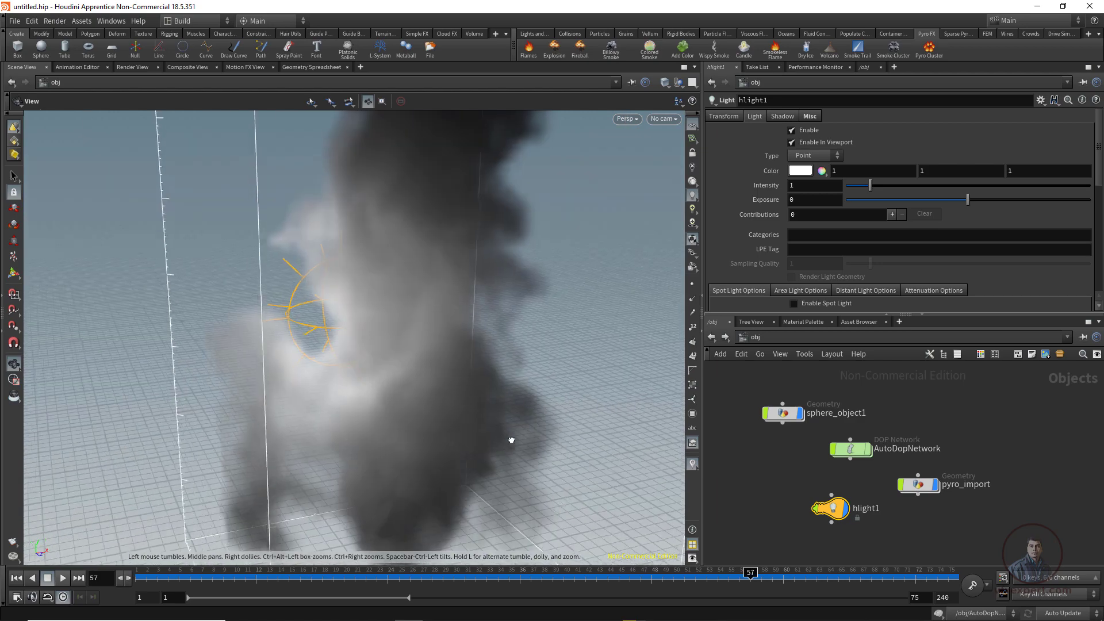
{"action": "key", "text": "Return"}
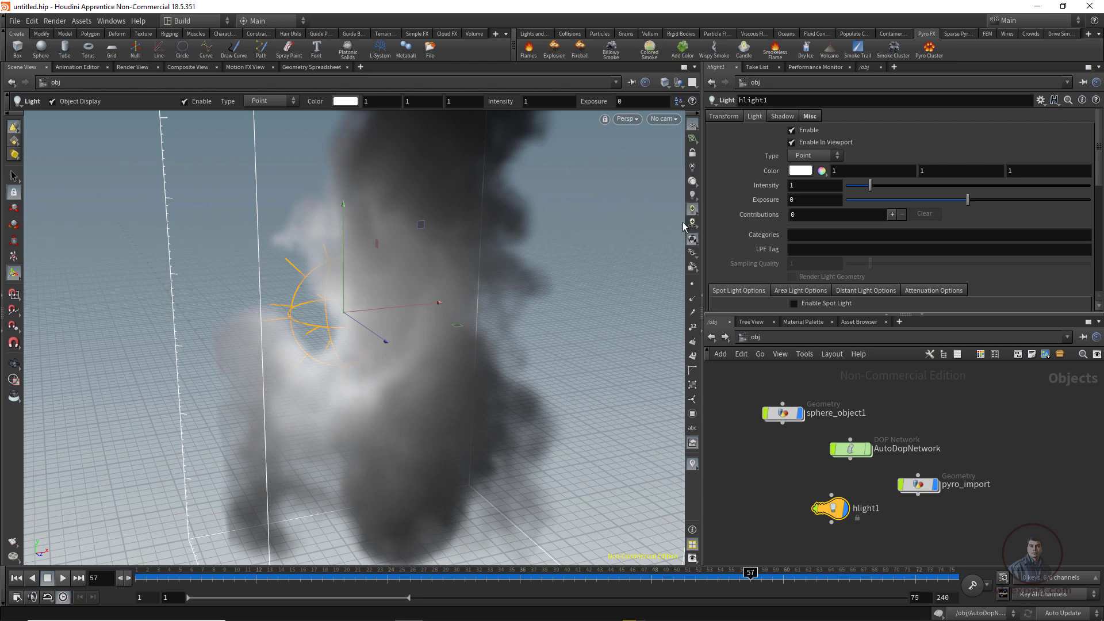
{"action": "key", "text": "Escape"}
{"action": "left_click_drag", "start_coordinate": [592, 421], "coordinate": [591, 421]}
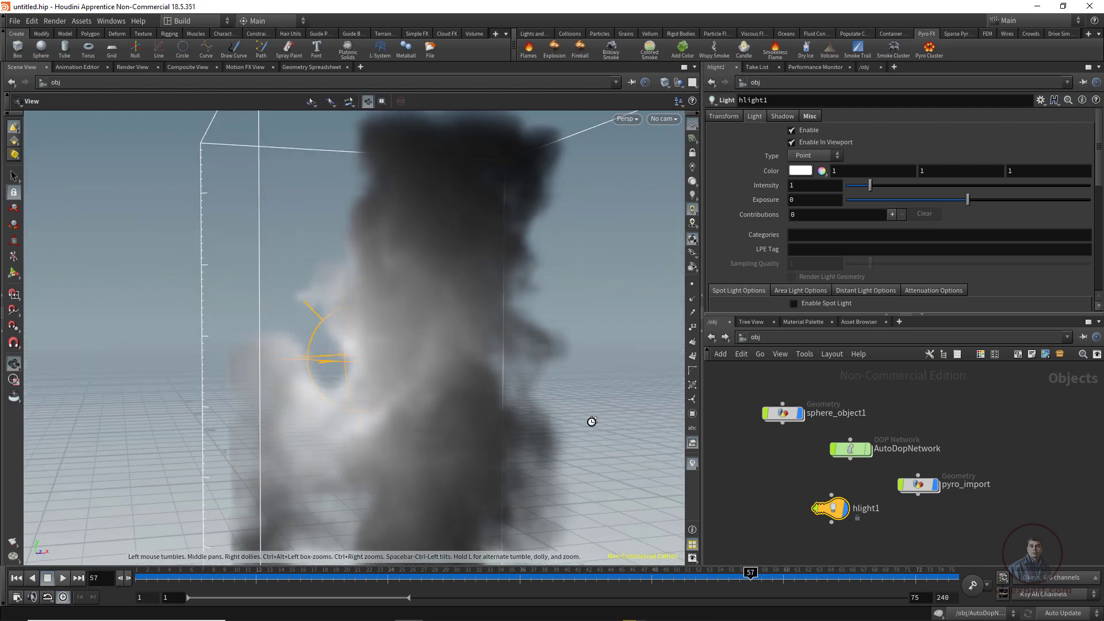
{"action": "key", "text": "Return"}
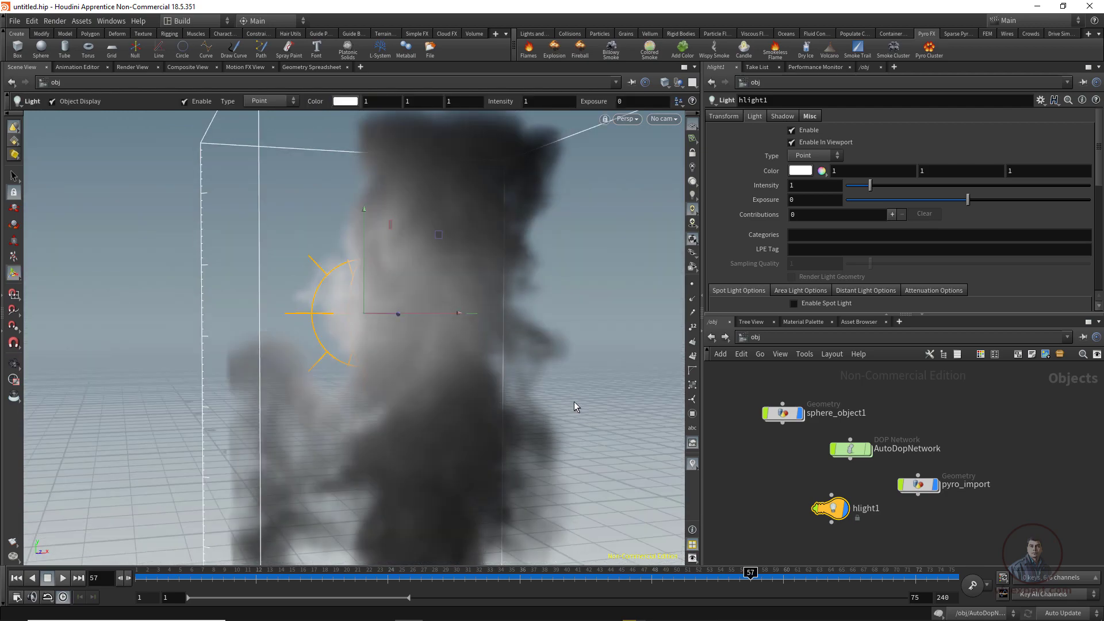
- Replay the lit smoke simulation from frame 1 and stop at frame 62
{"action": "left_click", "coordinate": [19, 581]}
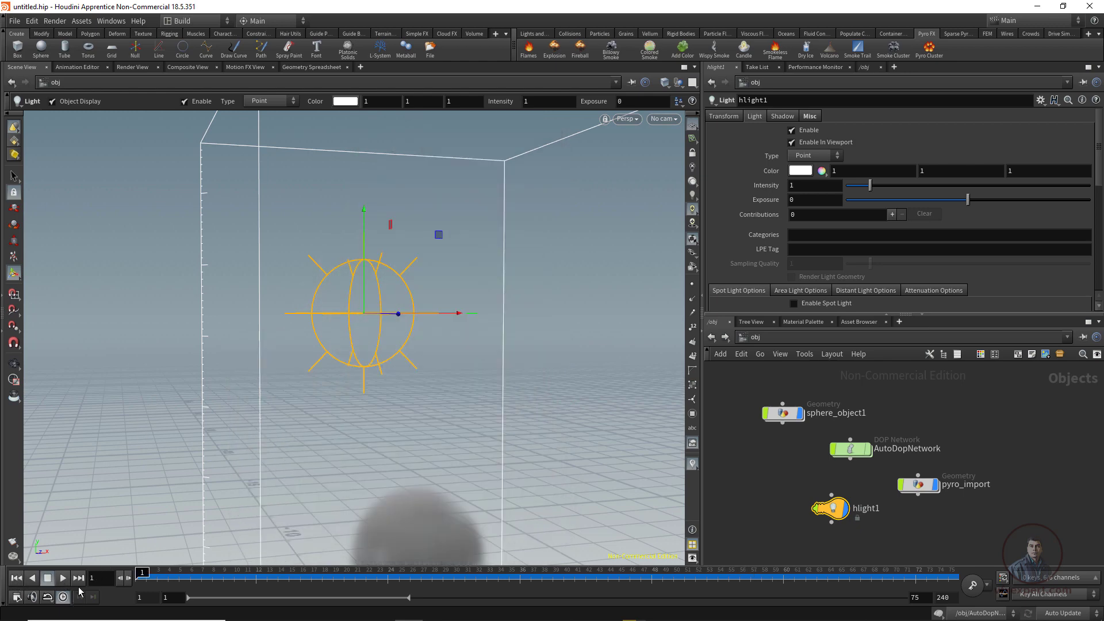
{"action": "left_click", "coordinate": [63, 578]}
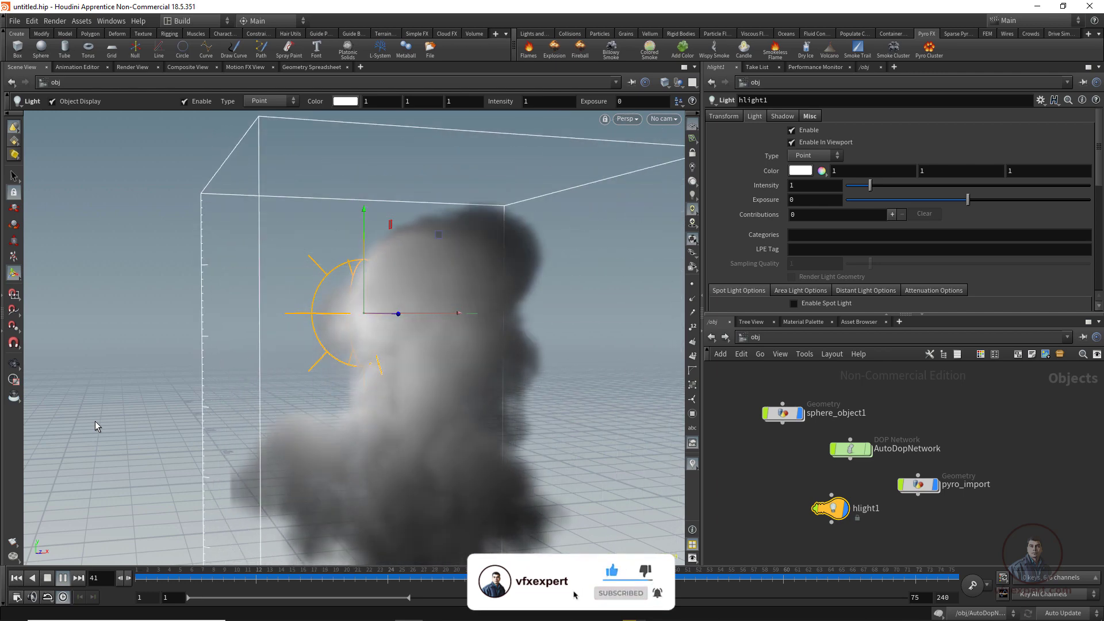
{"action": "left_click", "coordinate": [62, 578]}
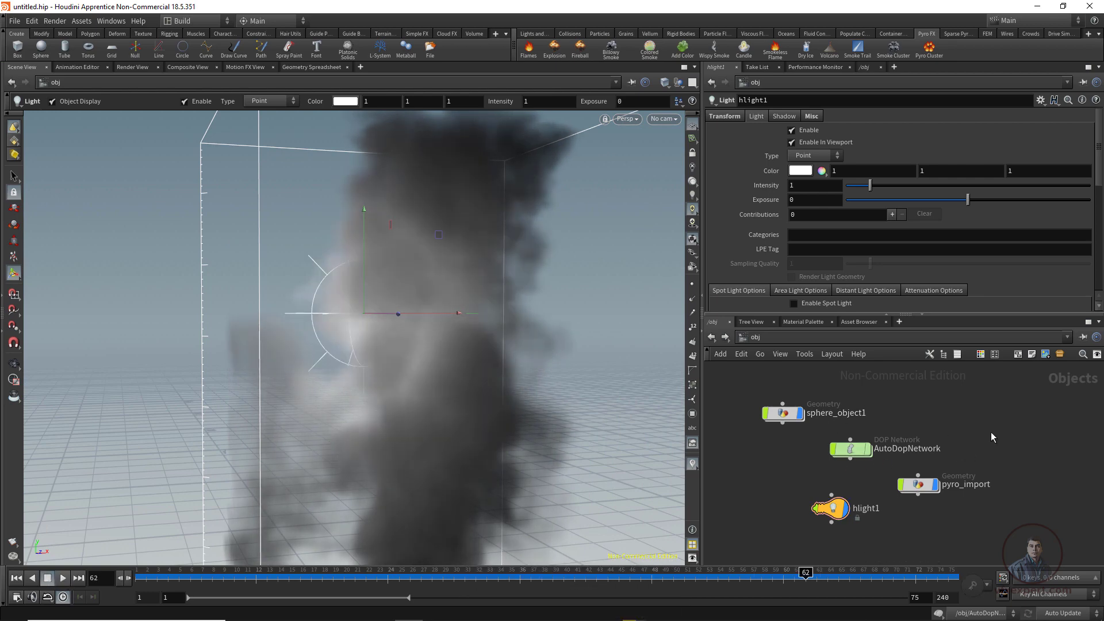